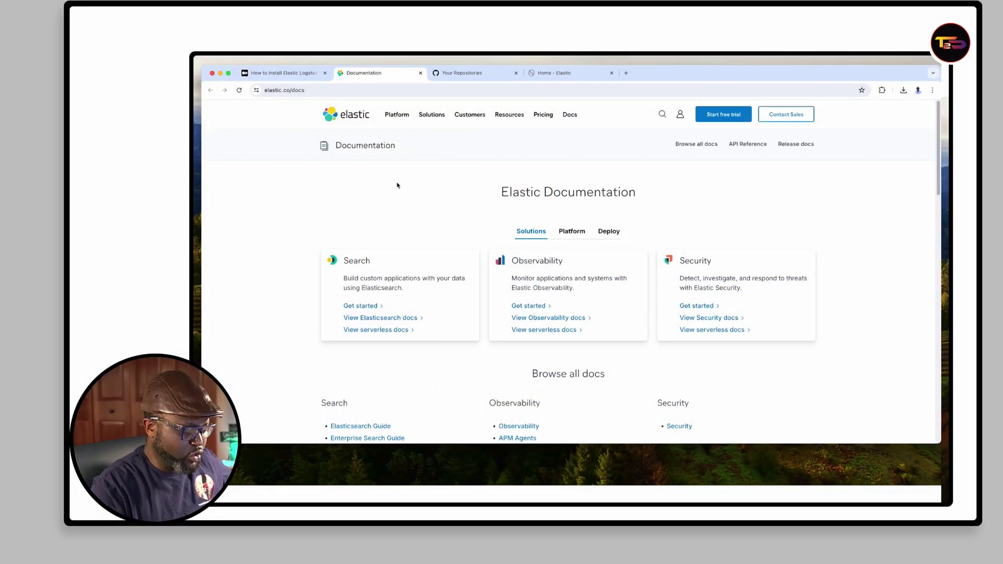
Zoom the Elastic Documentation page in one step so its content reads larger
key(super+equal)
Zoom the docs page once more, then navigate to the Elastic homepage via the logo
key(super+equal)
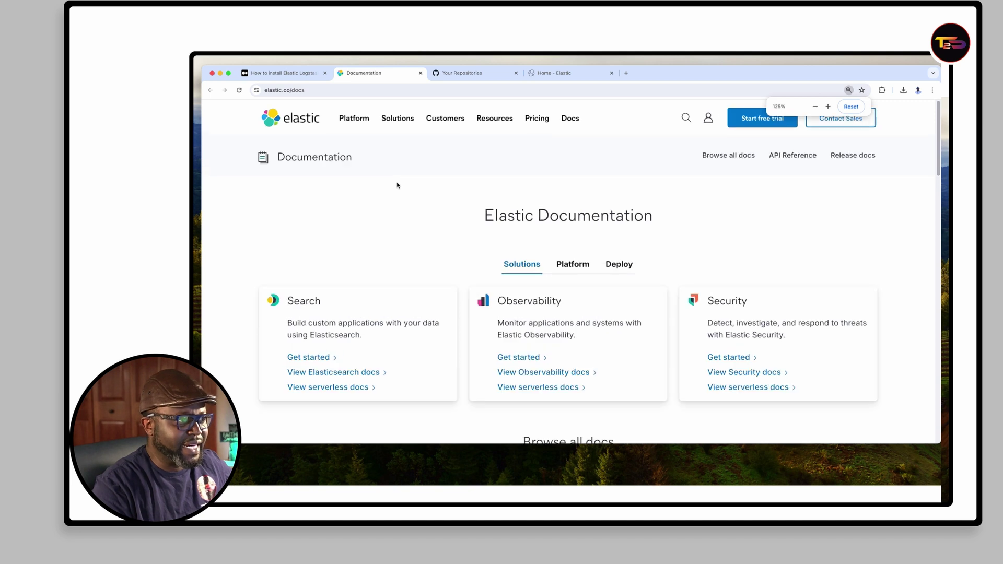
key(super+equal)
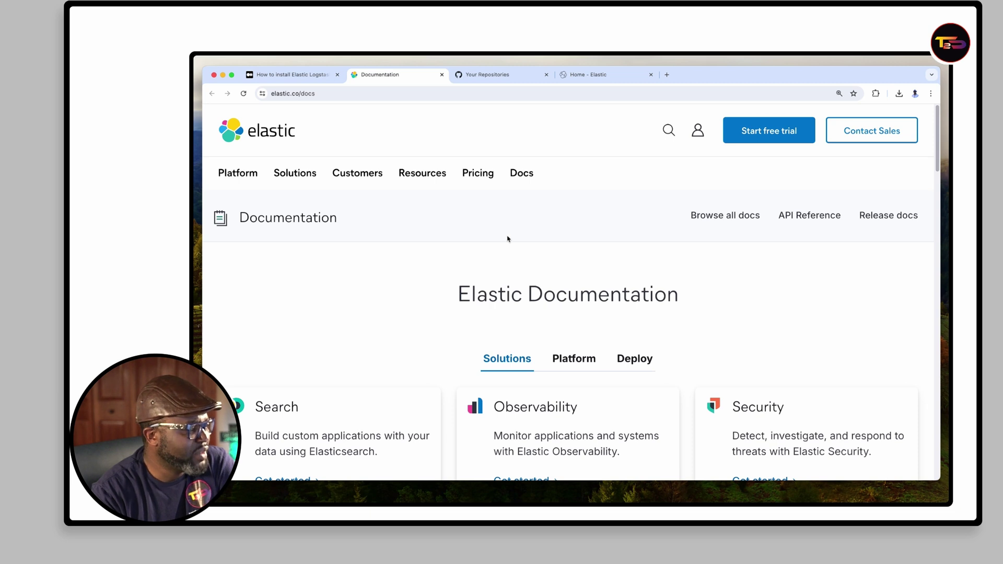
click(254, 134)
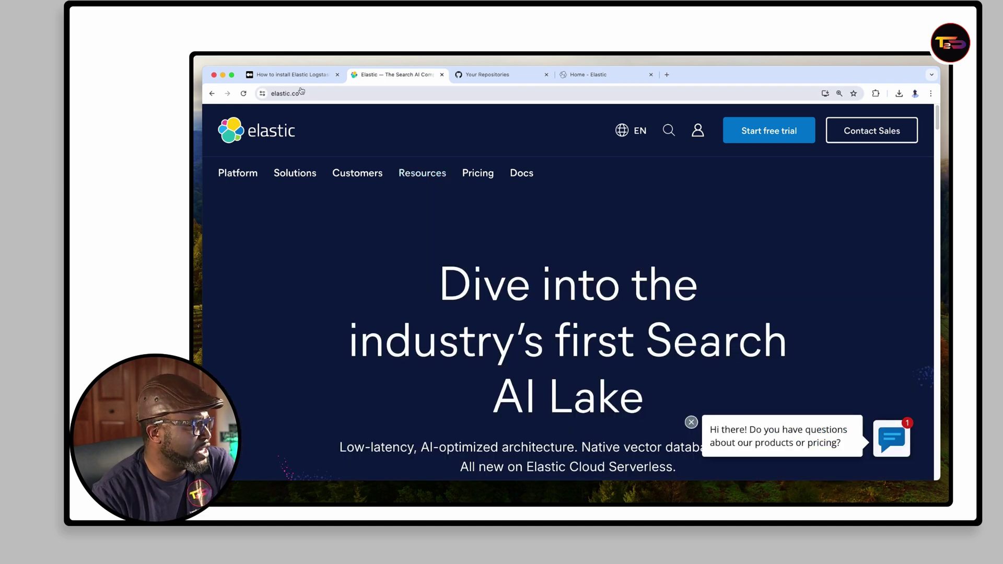
Return to the ELK install article and highlight the Install Docker and Docker Compose prerequisite
click(303, 75)
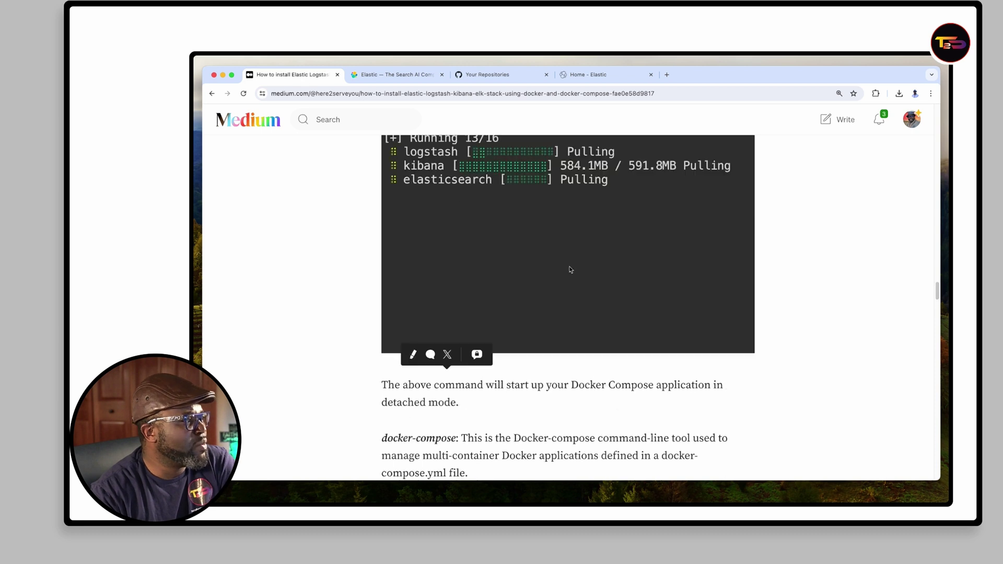
scroll(570, 269, up, 5)
scroll(570, 270, up, 5)
scroll(569, 270, up, 5)
scroll(568, 266, up, 5)
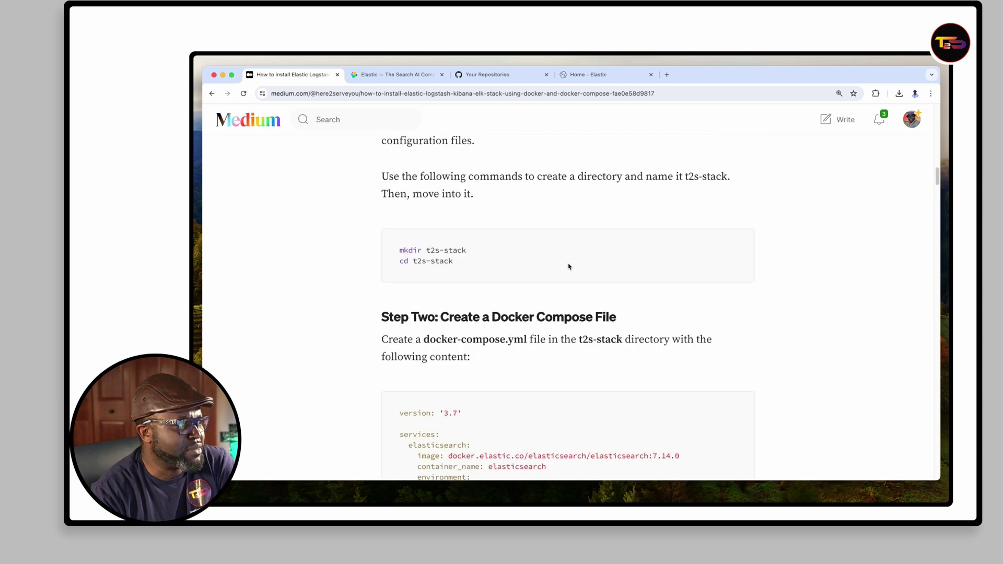
scroll(569, 267, up, 5)
scroll(569, 267, up, 5)
scroll(569, 266, up, 5)
scroll(560, 257, up, 3)
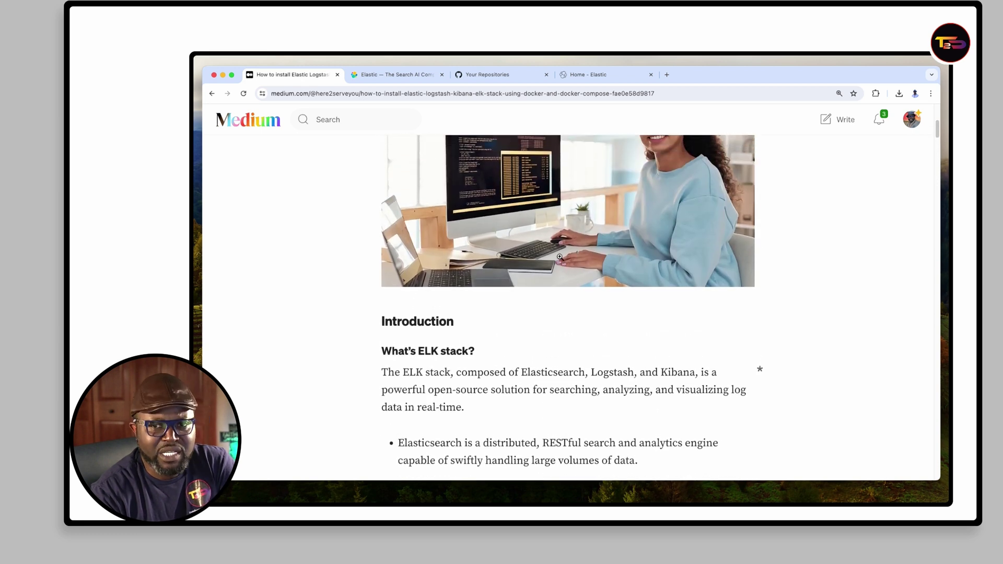
scroll(559, 257, up, 3)
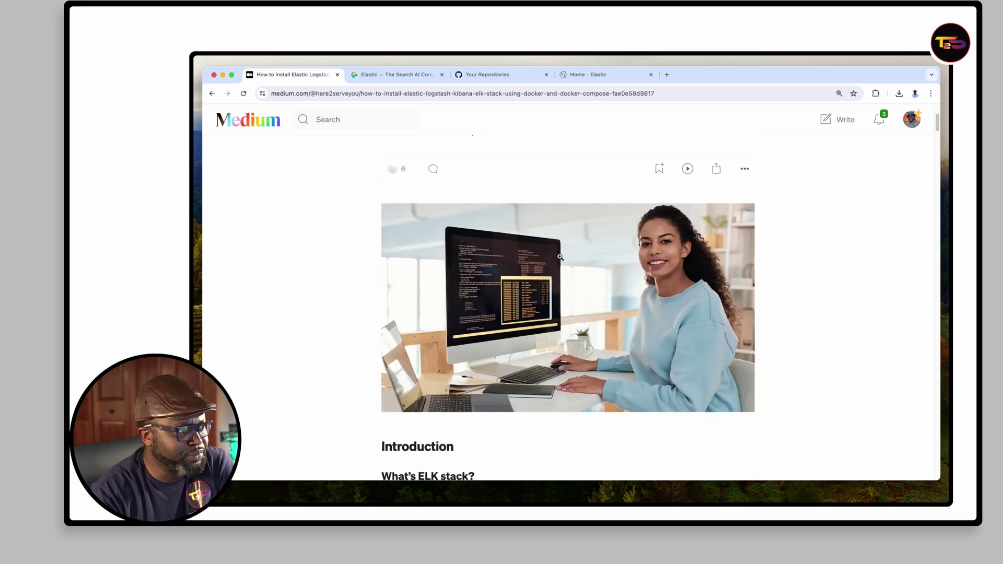
scroll(559, 257, up, 3)
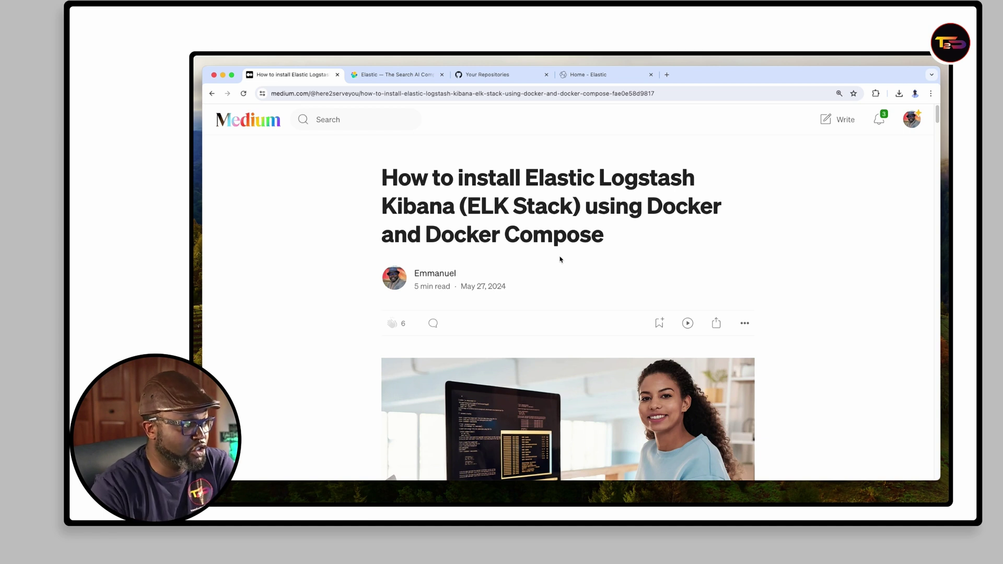
scroll(559, 259, down, 2)
scroll(557, 259, down, 3)
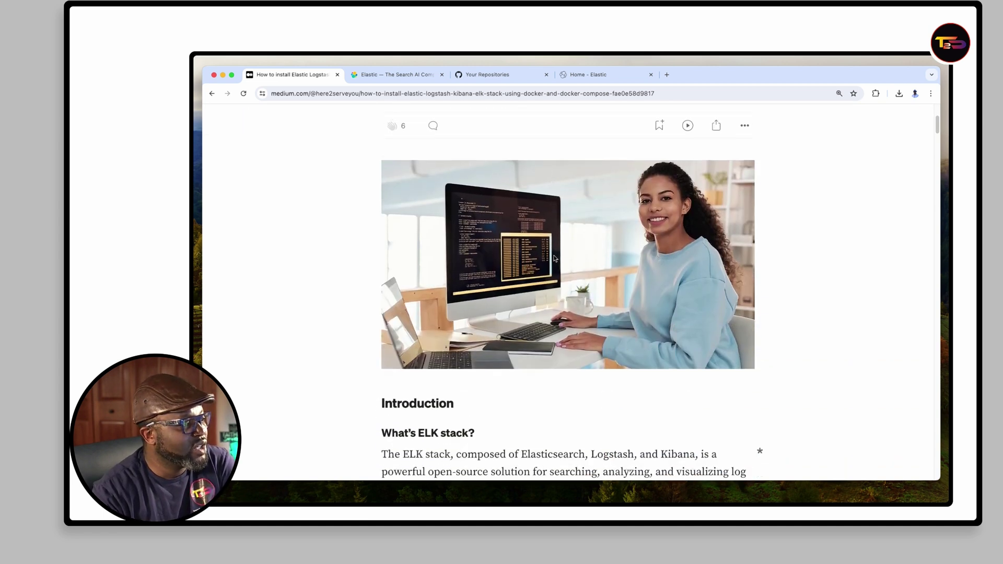
scroll(554, 259, down, 3)
scroll(553, 255, down, 1)
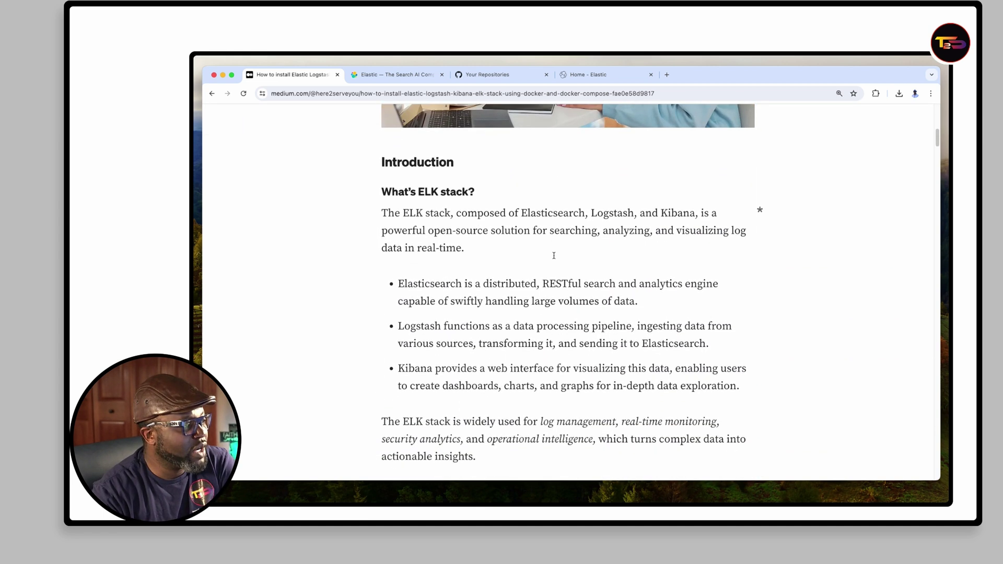
scroll(554, 256, down, 1)
scroll(553, 256, down, 2)
scroll(554, 257, down, 1)
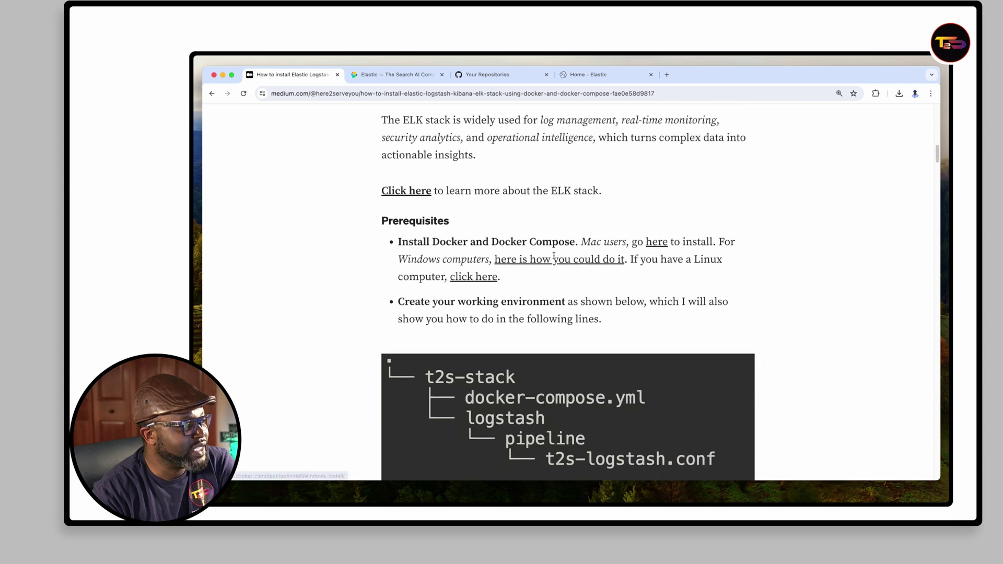
scroll(554, 257, down, 1)
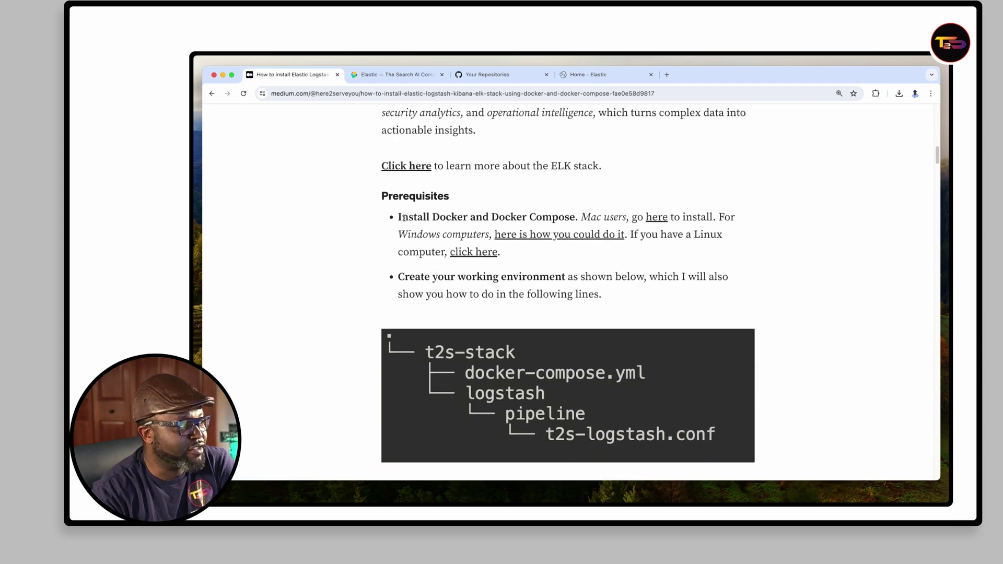
drag(399, 218, 576, 218)
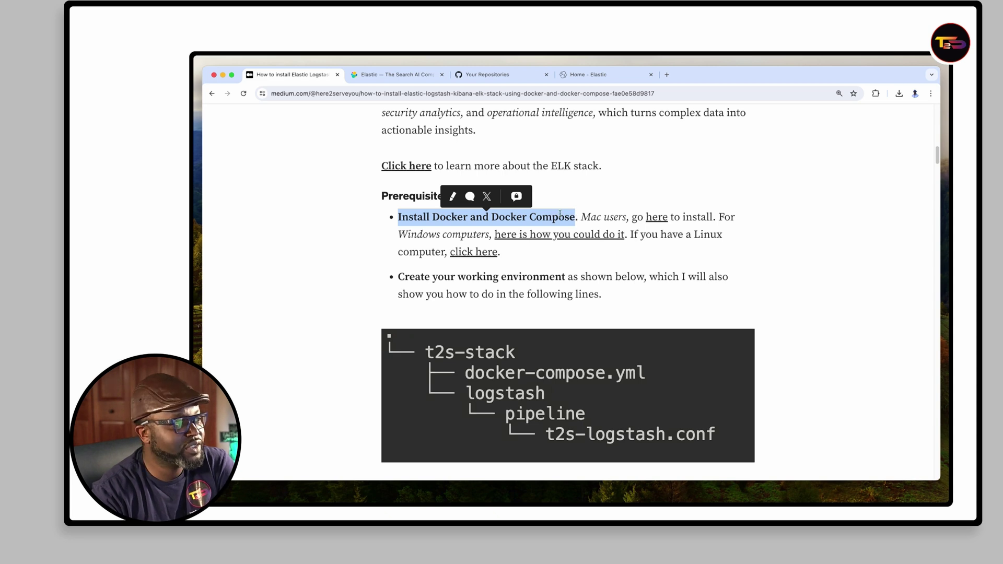
click(539, 257)
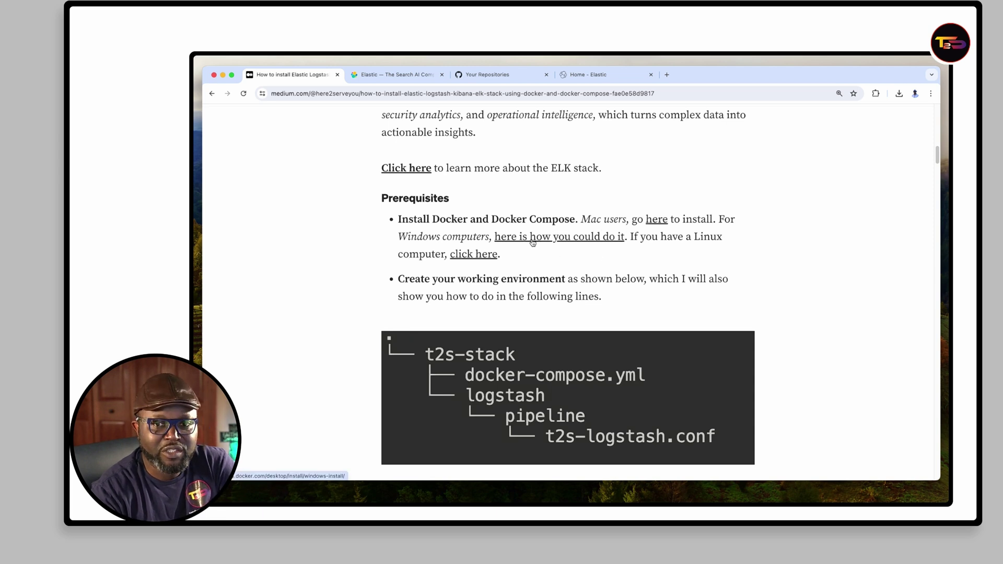
ctrl+scroll(532, 243, up, 5)
scroll(486, 300, left, 2)
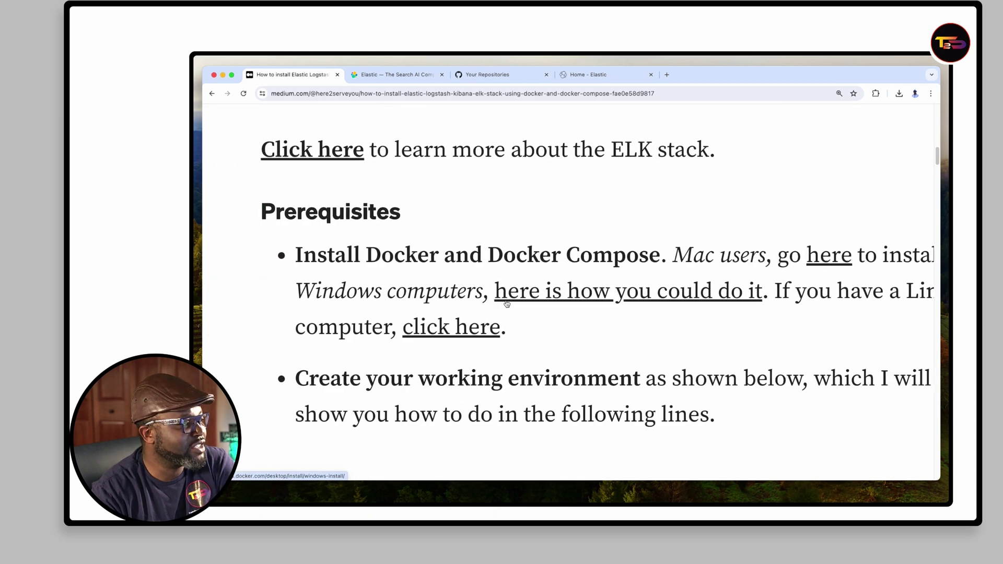
scroll(506, 304, left, 1)
scroll(517, 307, down, 2)
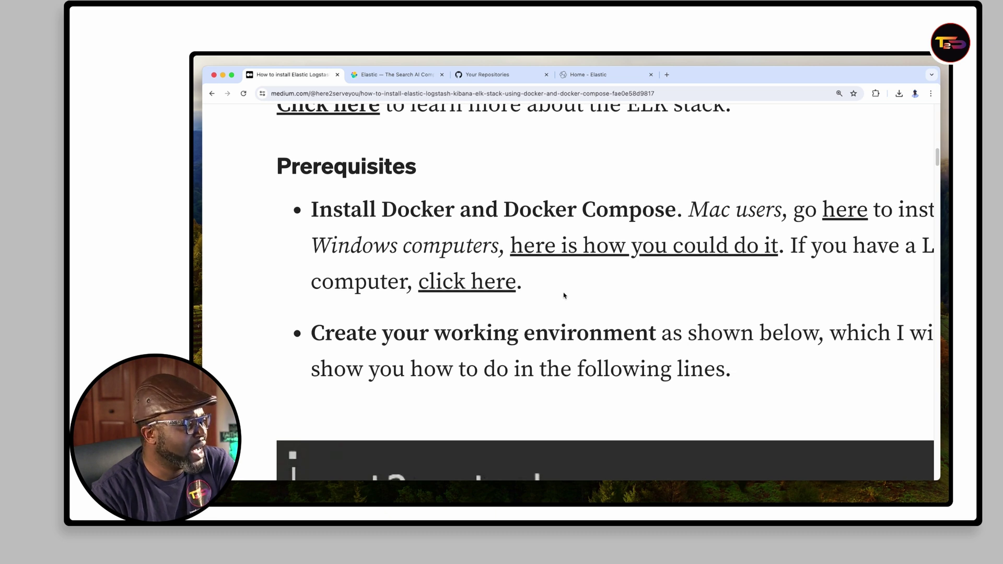
ctrl+scroll(563, 296, down, 5)
scroll(563, 293, down, 3)
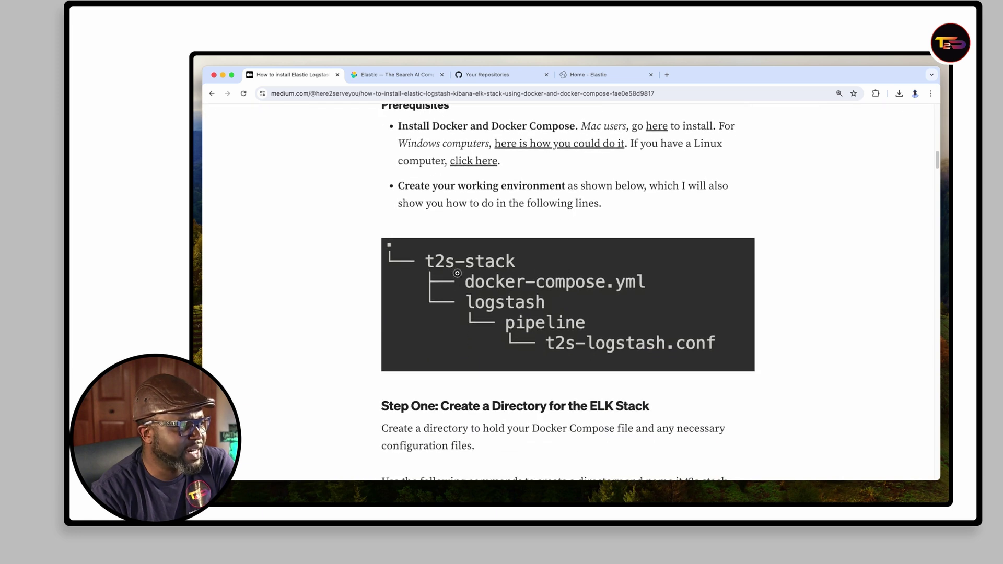
click(501, 288)
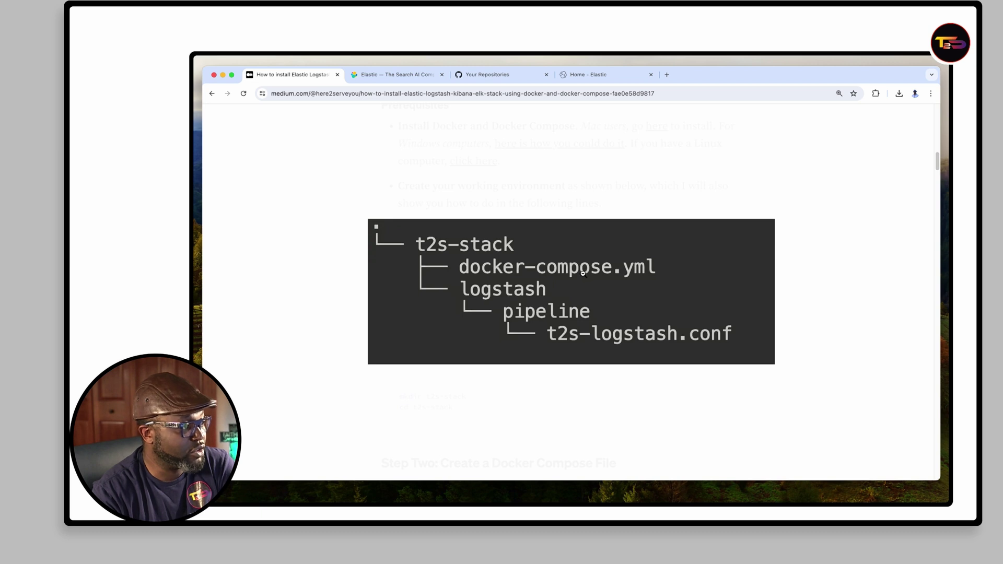
scroll(583, 272, down, 3)
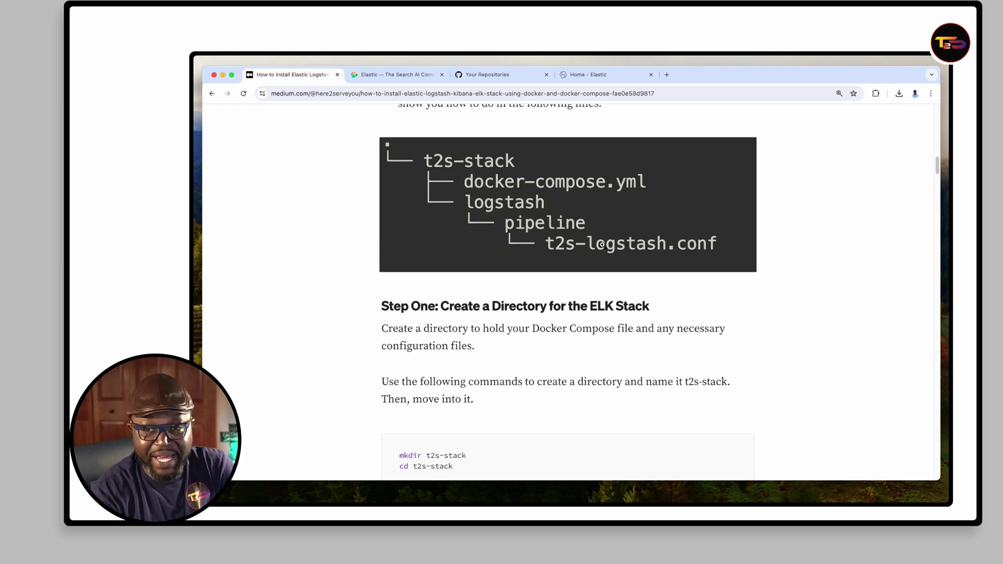
scroll(600, 244, down, 1)
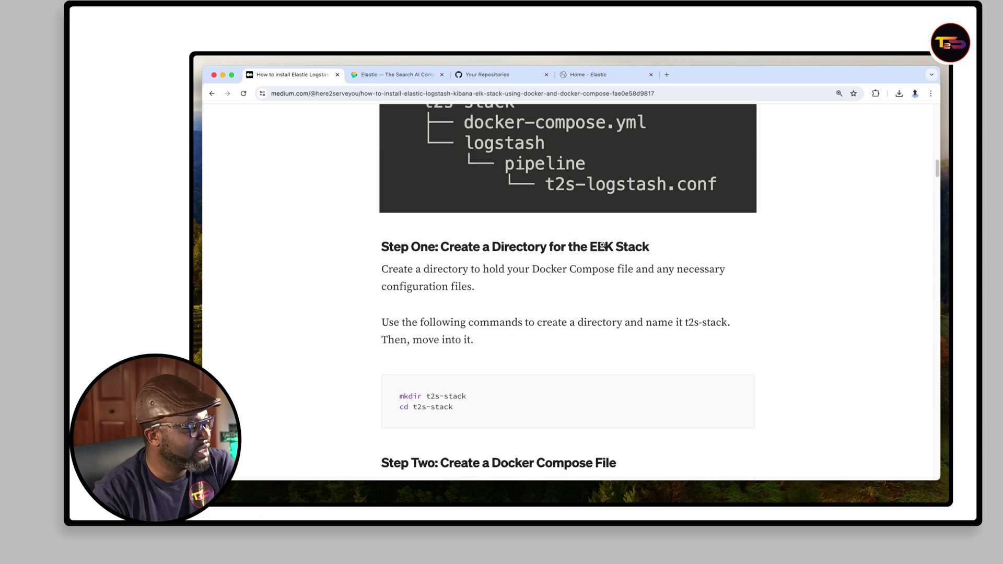
scroll(601, 245, down, 2)
scroll(601, 244, down, 1)
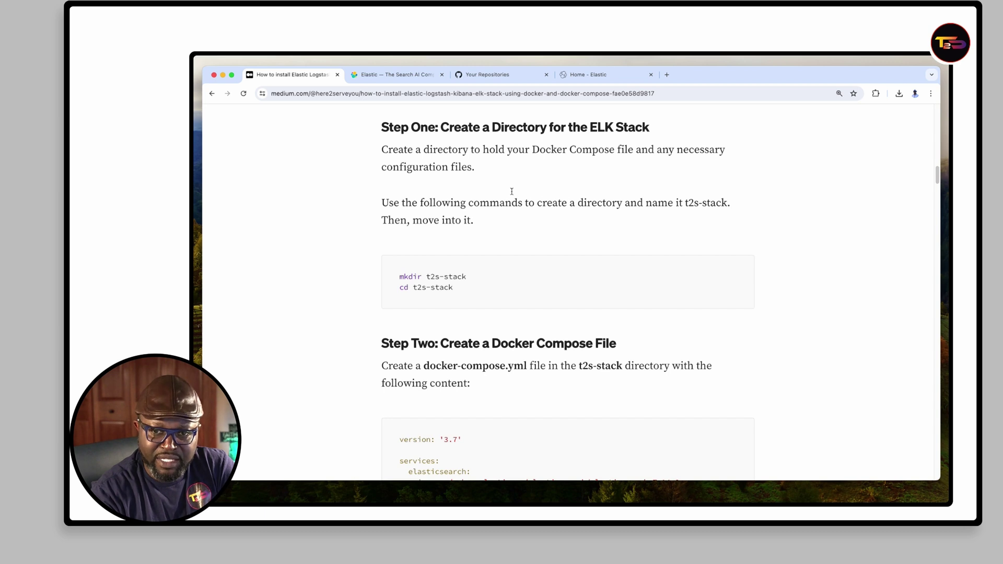
scroll(615, 293, down, 1)
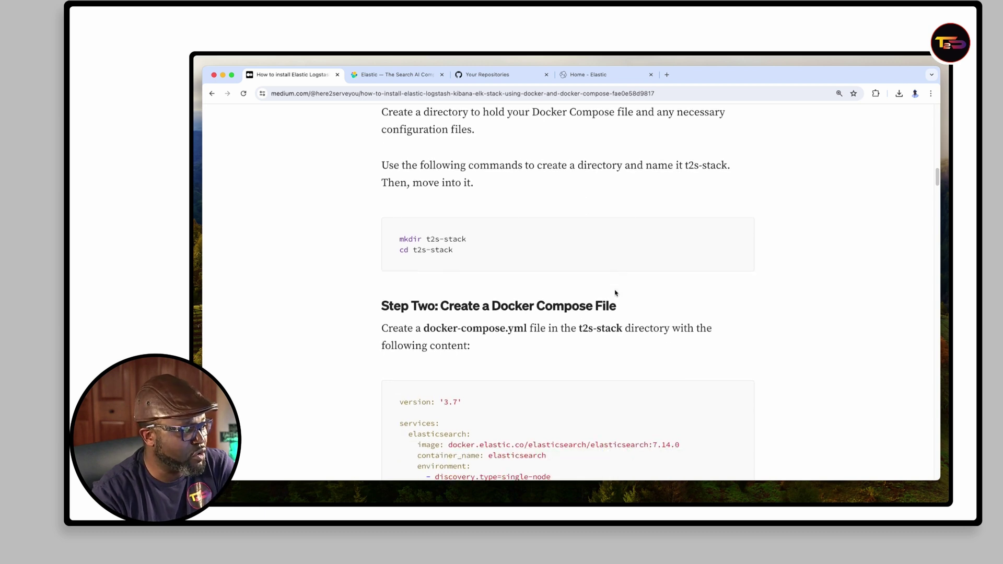
scroll(615, 292, down, 1)
scroll(615, 292, down, 4)
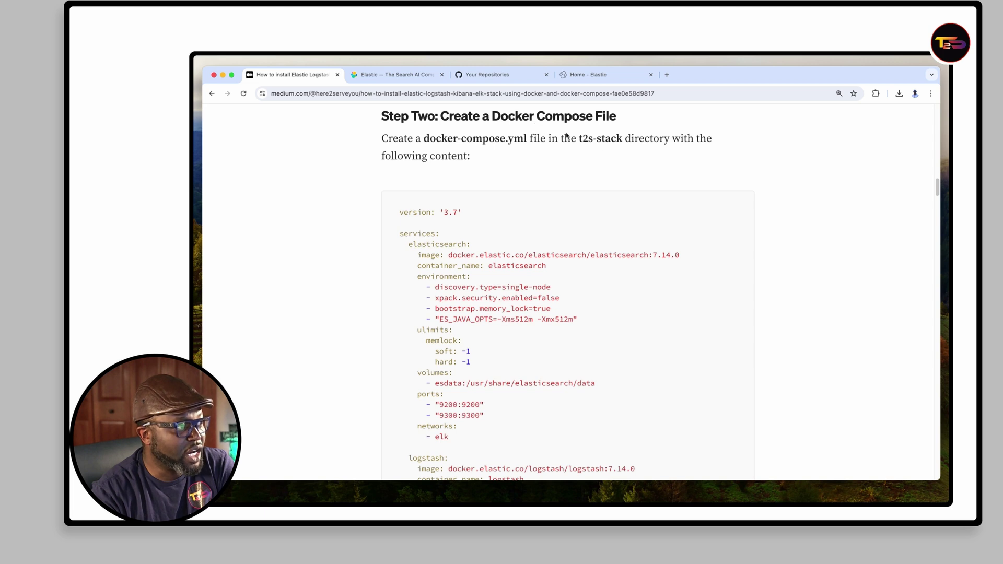
scroll(619, 150, down, 1)
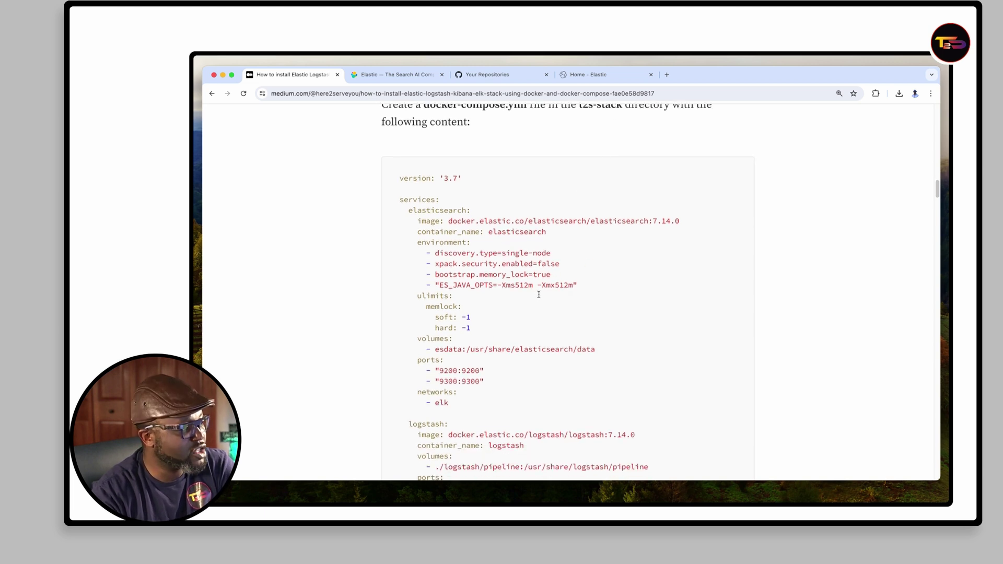
key(super+equal)
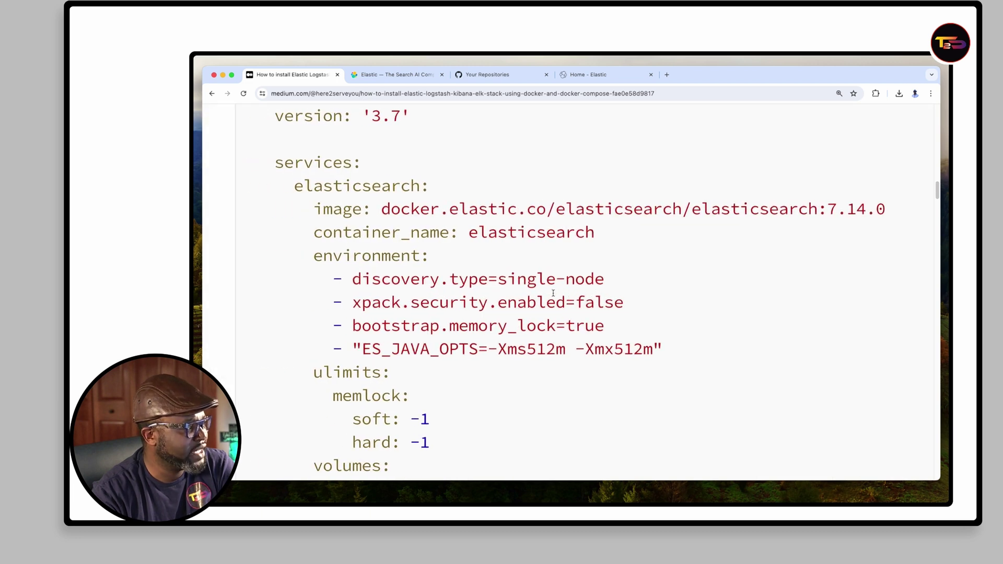
scroll(553, 293, down, 1)
scroll(333, 167, up, 2)
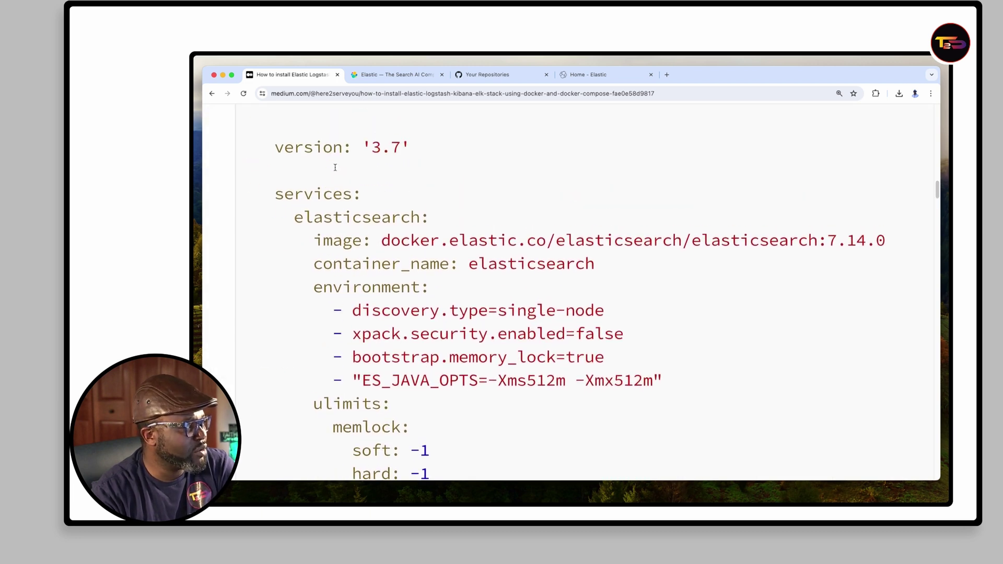
drag(276, 155, 411, 160)
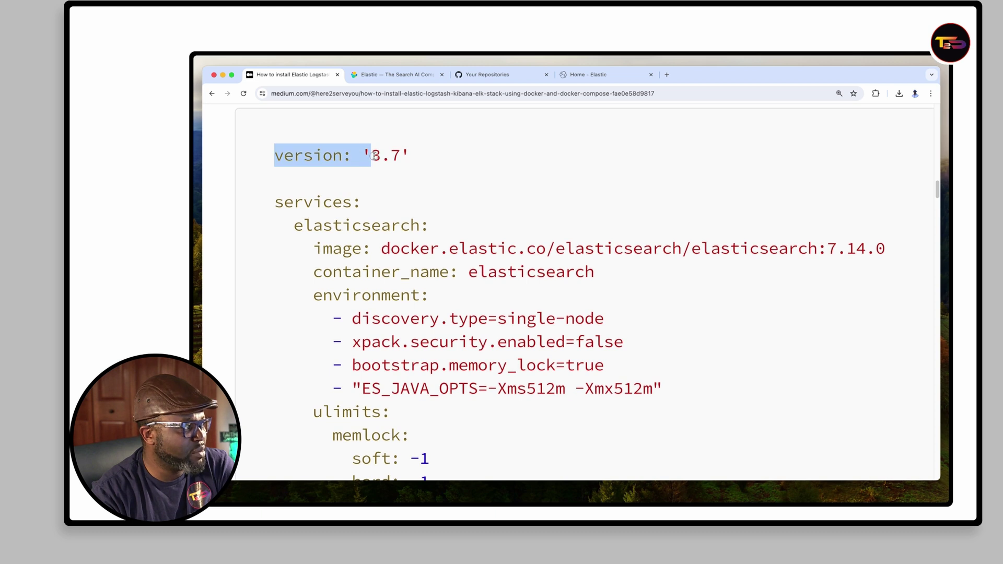
click(499, 186)
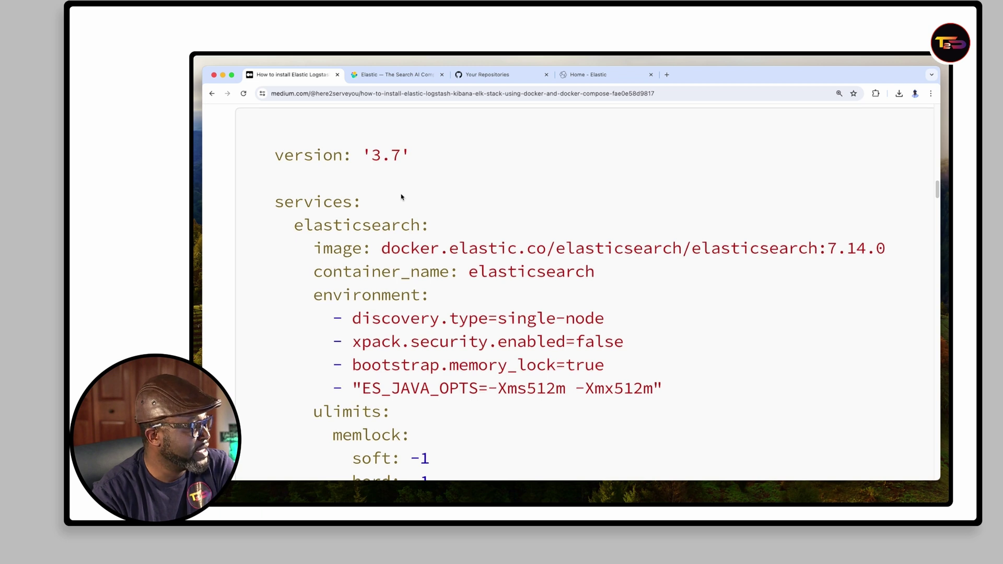
scroll(400, 195, down, 1)
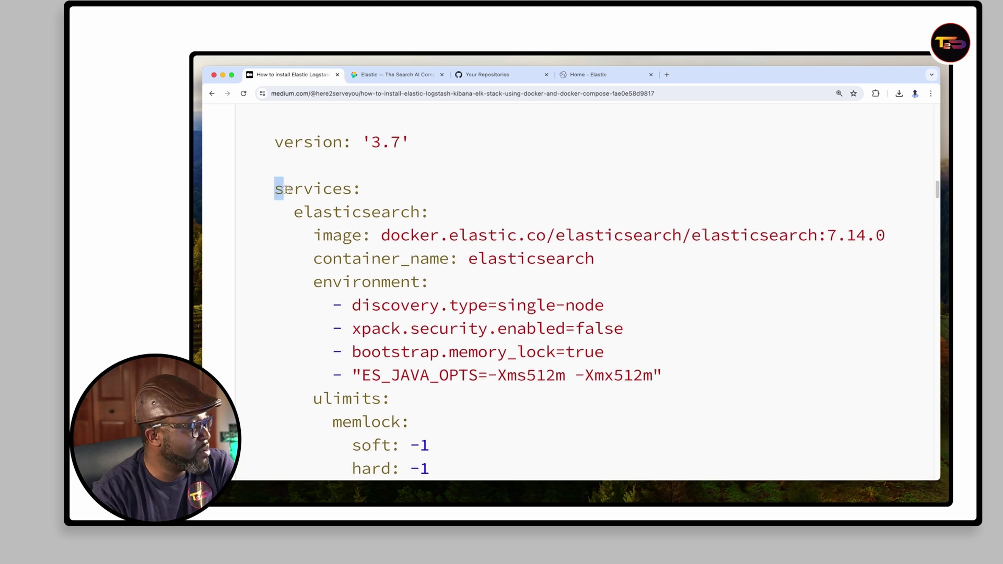
drag(275, 191, 347, 191)
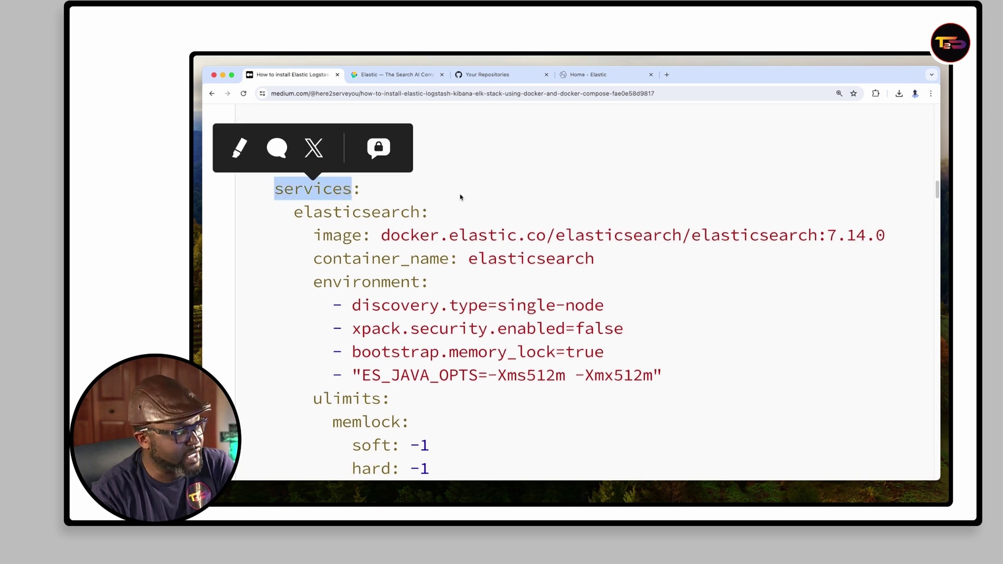
click(435, 197)
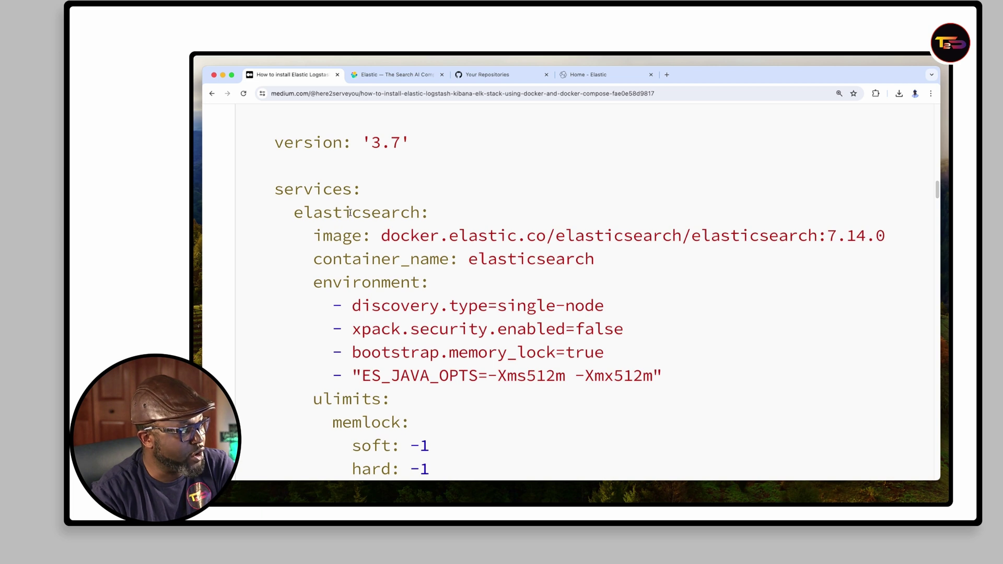
scroll(348, 212, down, 1)
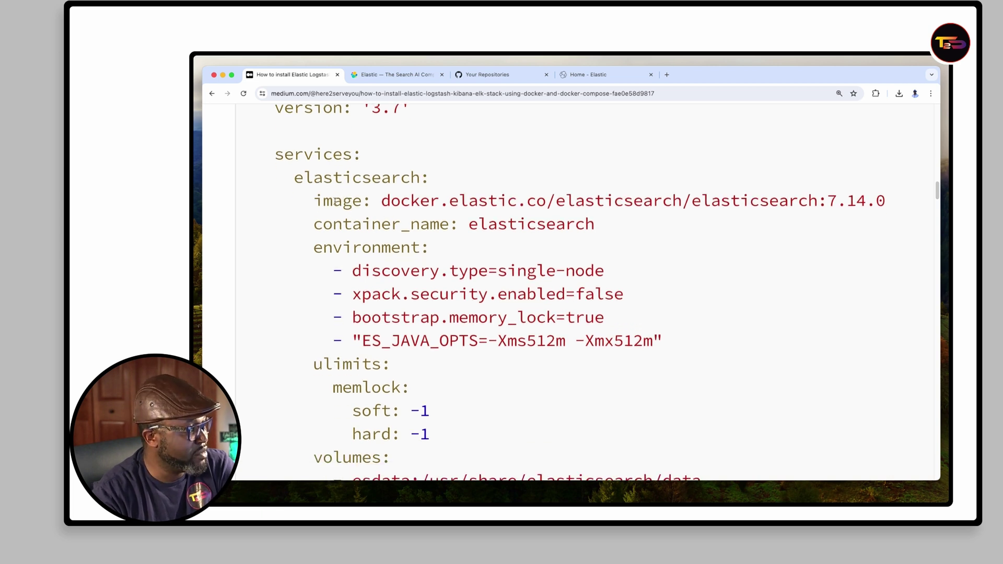
drag(294, 178, 421, 179)
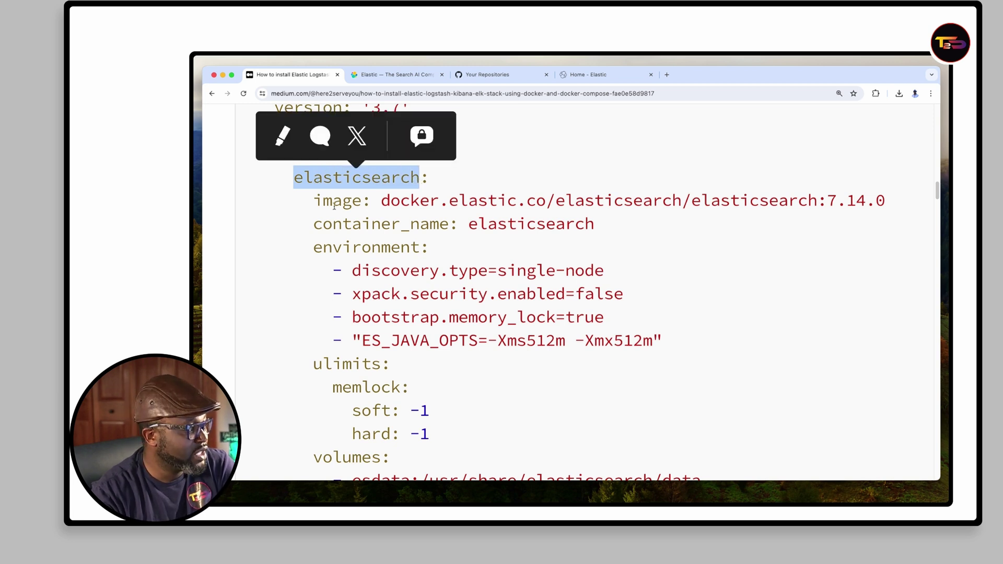
click(314, 203)
drag(313, 202, 882, 207)
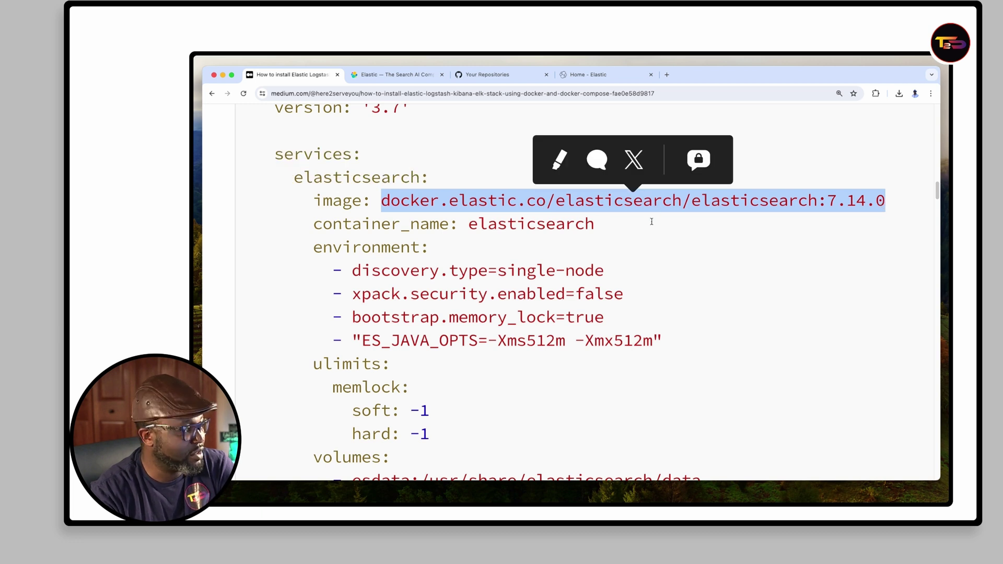
click(476, 245)
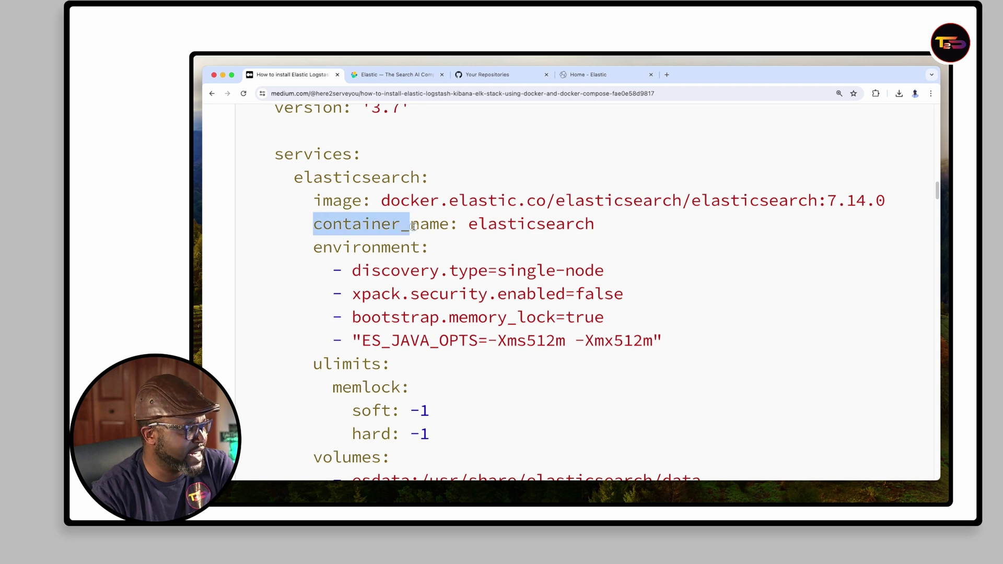
drag(312, 226, 633, 233)
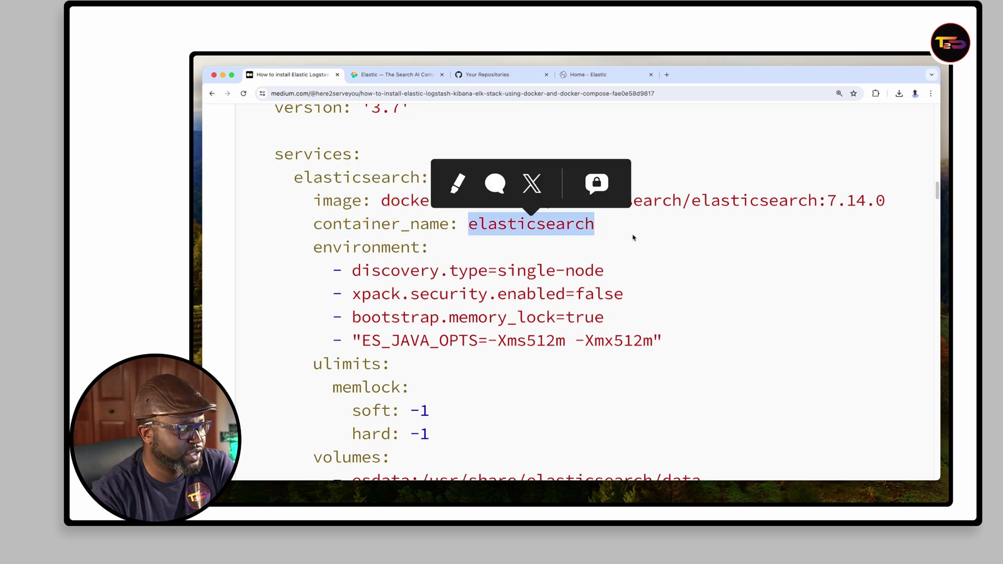
scroll(634, 238, down, 1)
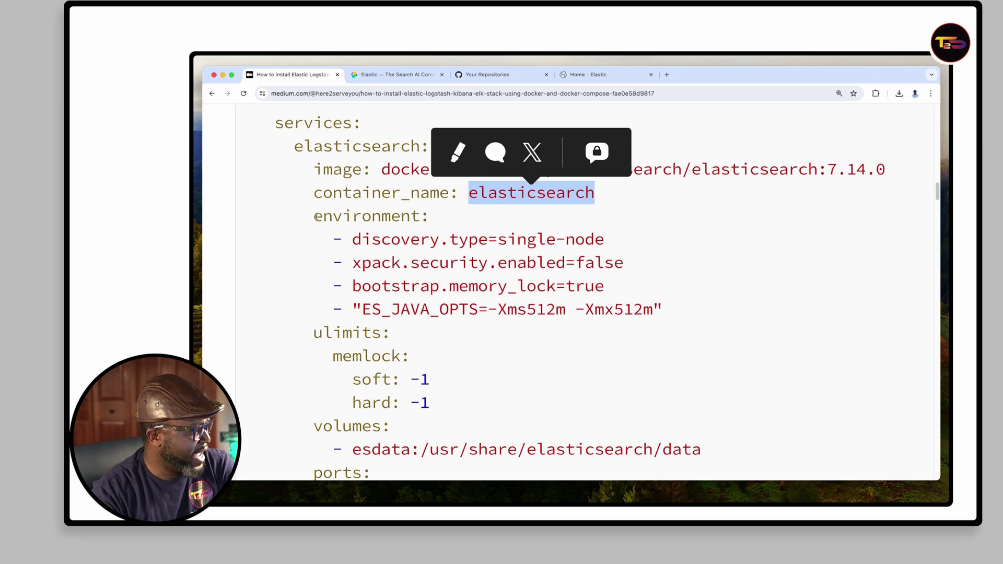
drag(313, 218, 418, 219)
click(689, 236)
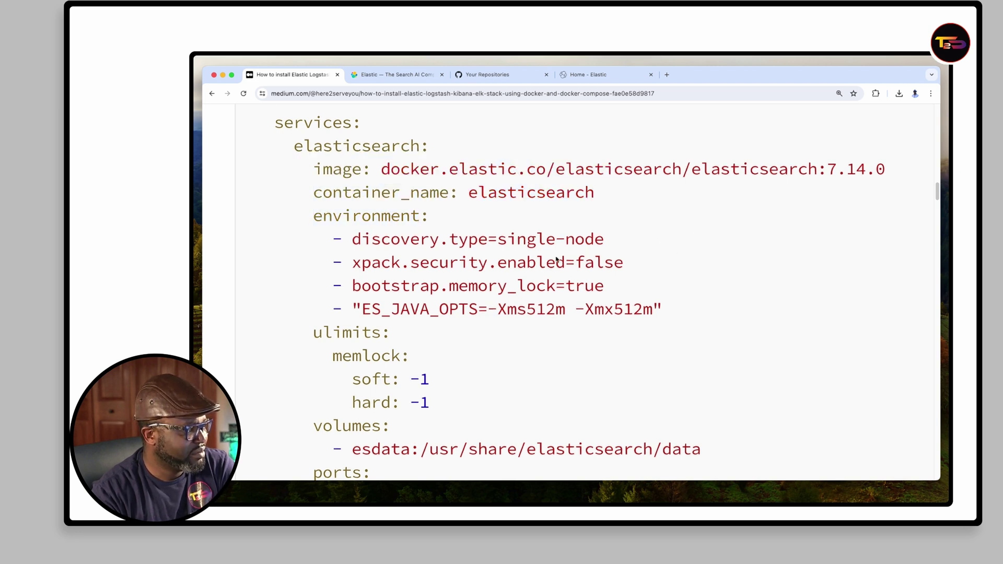
drag(668, 313, 301, 239)
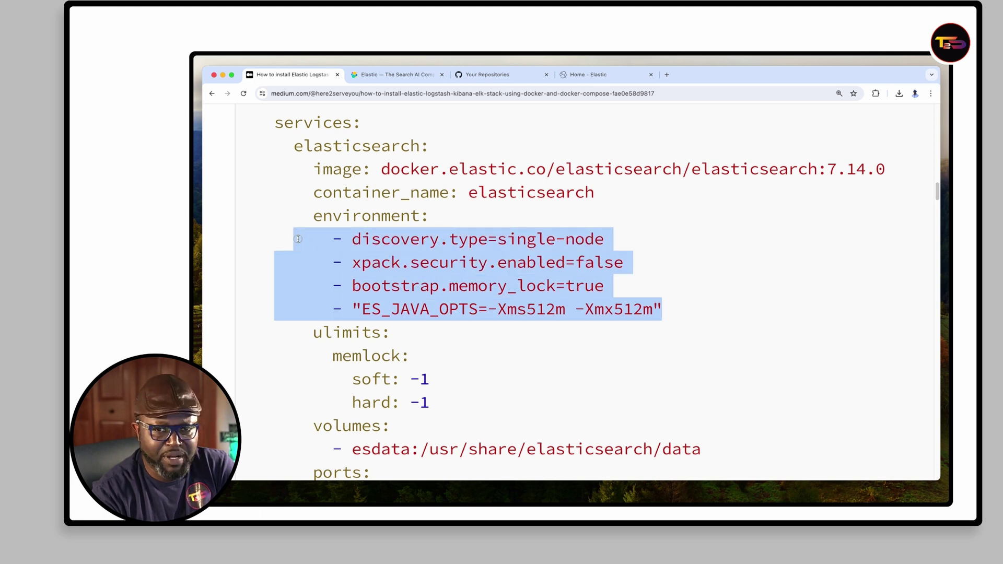
drag(302, 239, 295, 238)
click(690, 244)
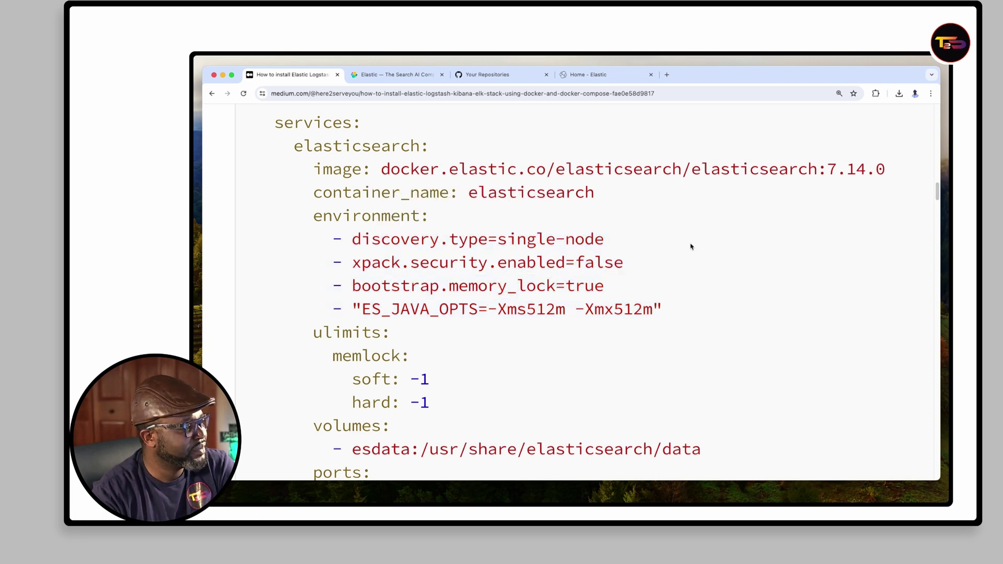
scroll(675, 249, down, 3)
scroll(676, 249, down, 1)
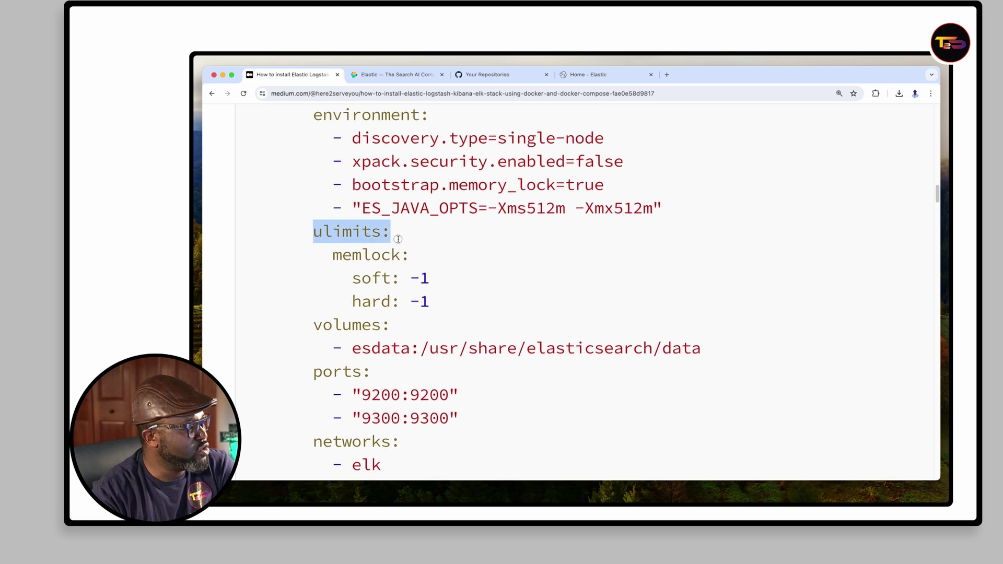
drag(313, 234, 401, 240)
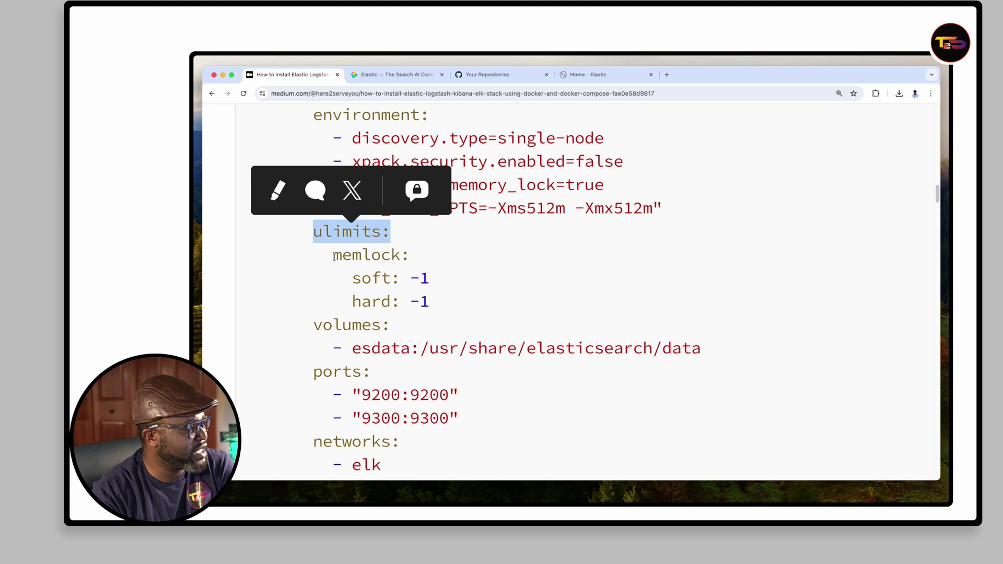
drag(333, 255, 391, 255)
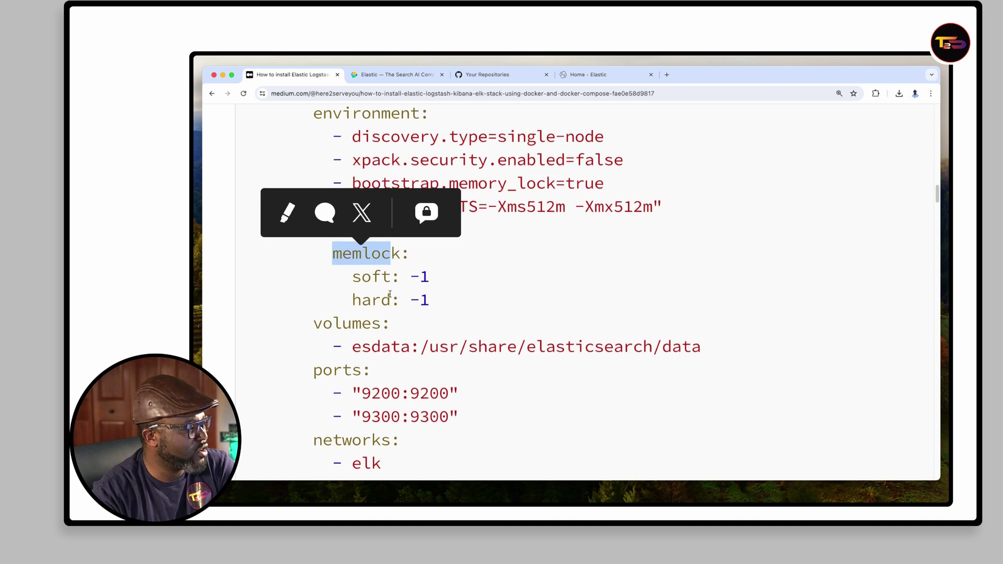
scroll(388, 318, down, 1)
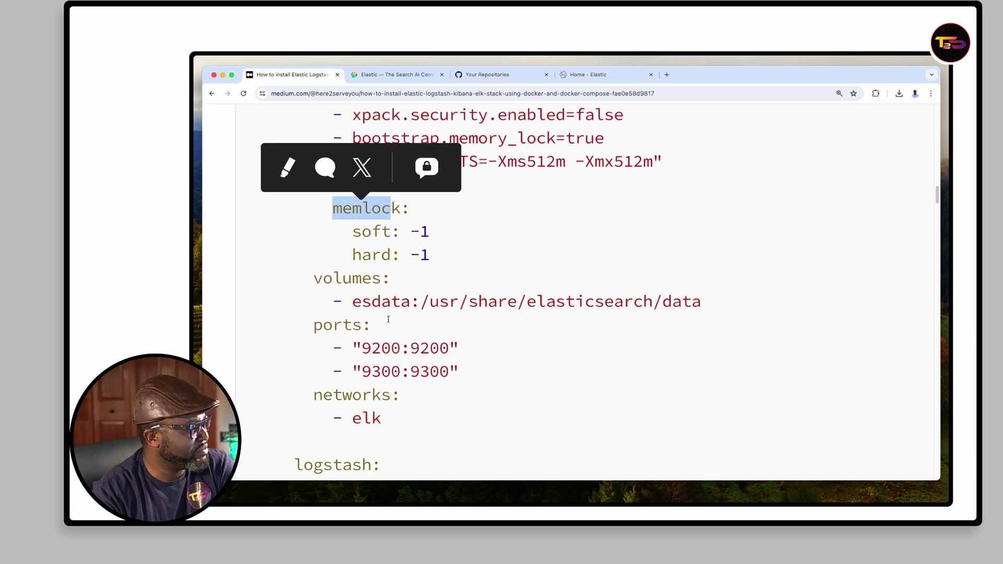
drag(314, 279, 390, 279)
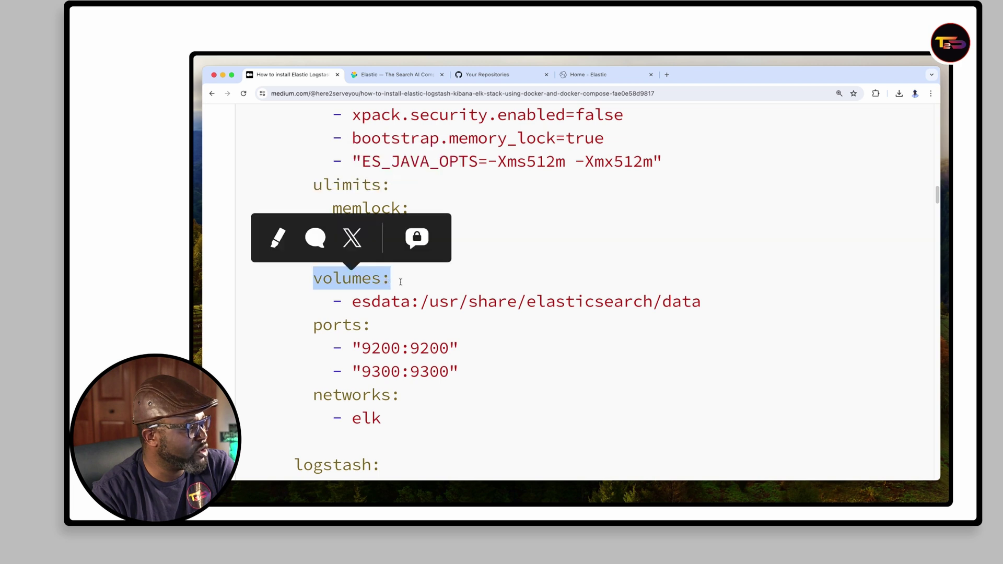
scroll(554, 315, down, 2)
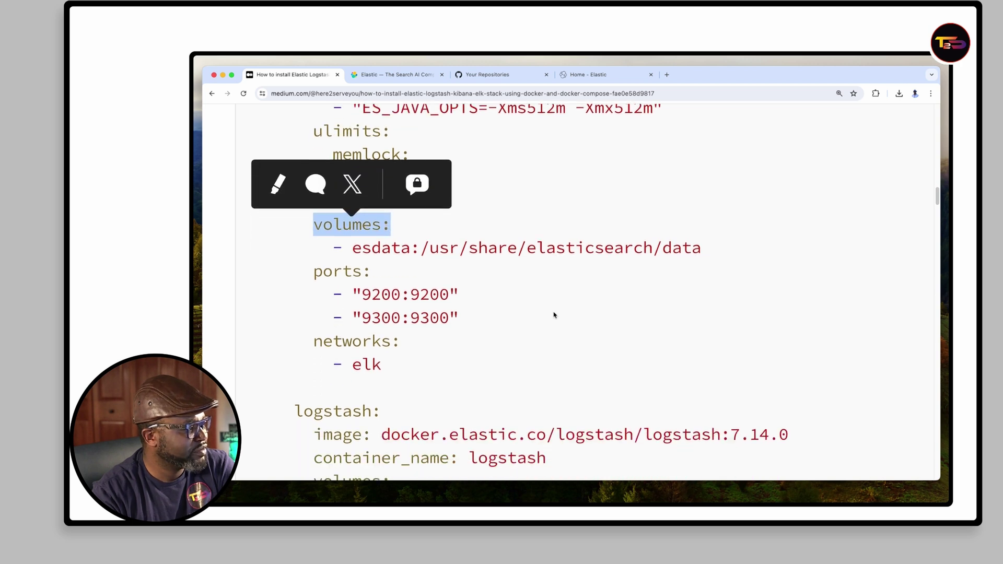
drag(707, 221, 352, 221)
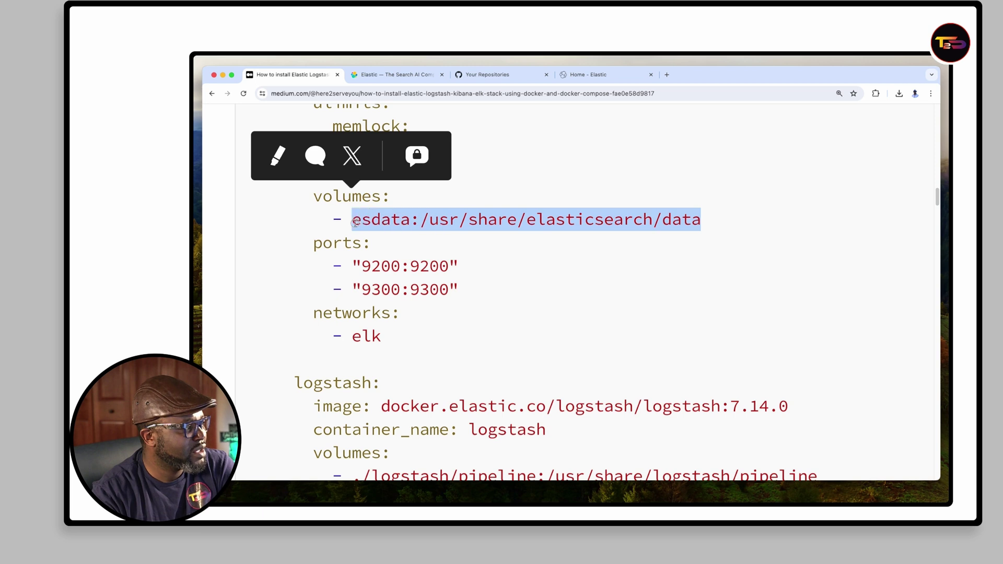
click(697, 227)
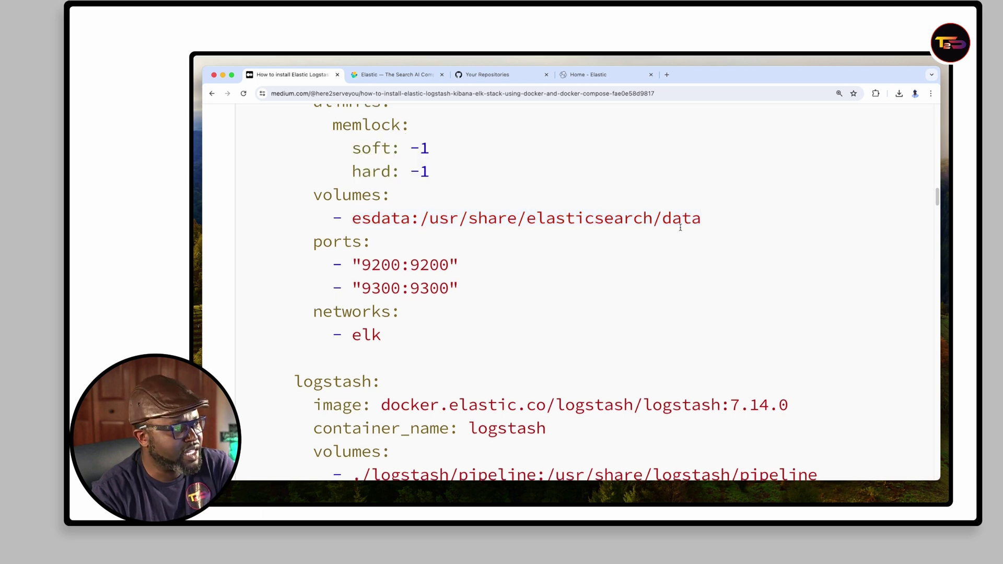
double_click(665, 219)
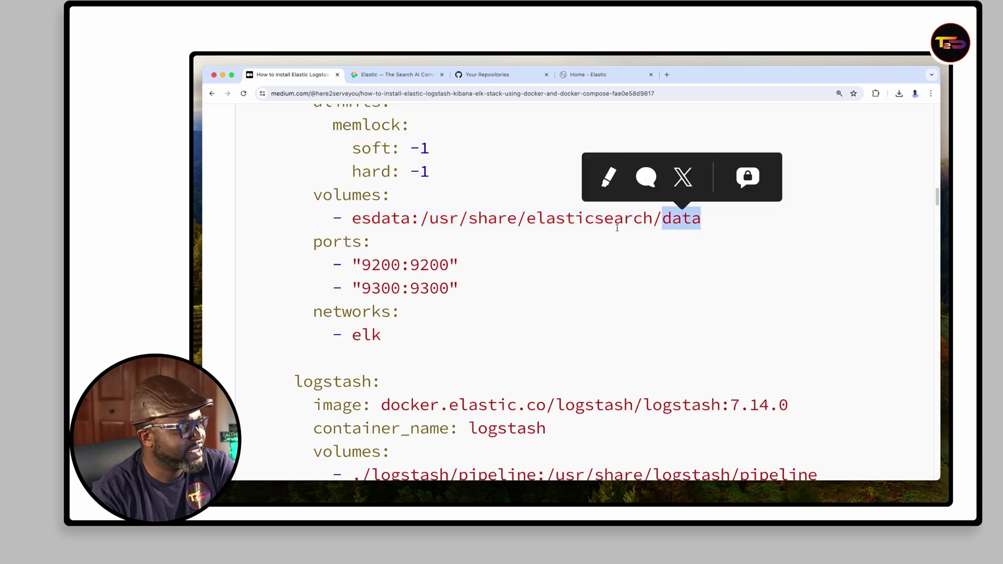
scroll(547, 225, down, 3)
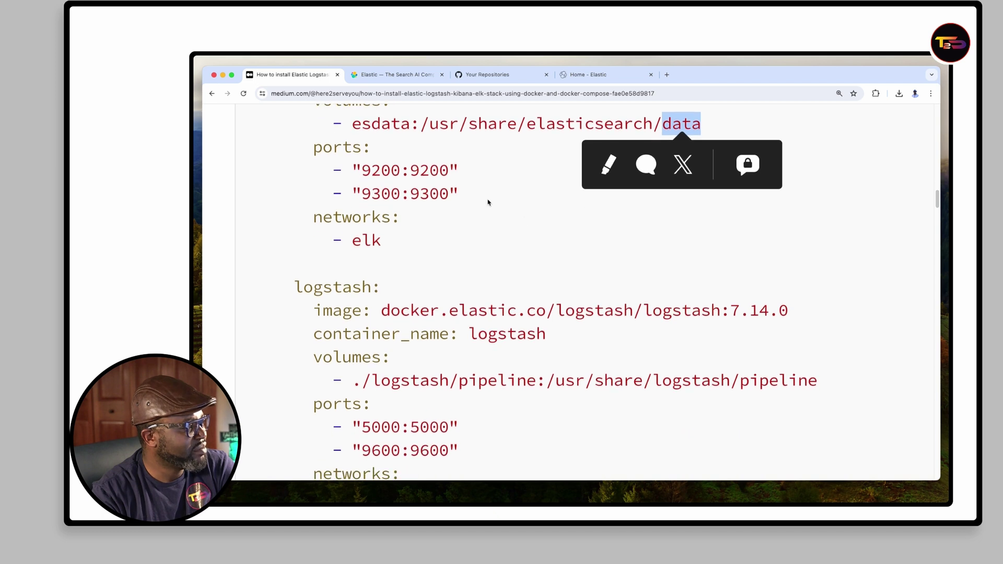
drag(314, 147, 366, 147)
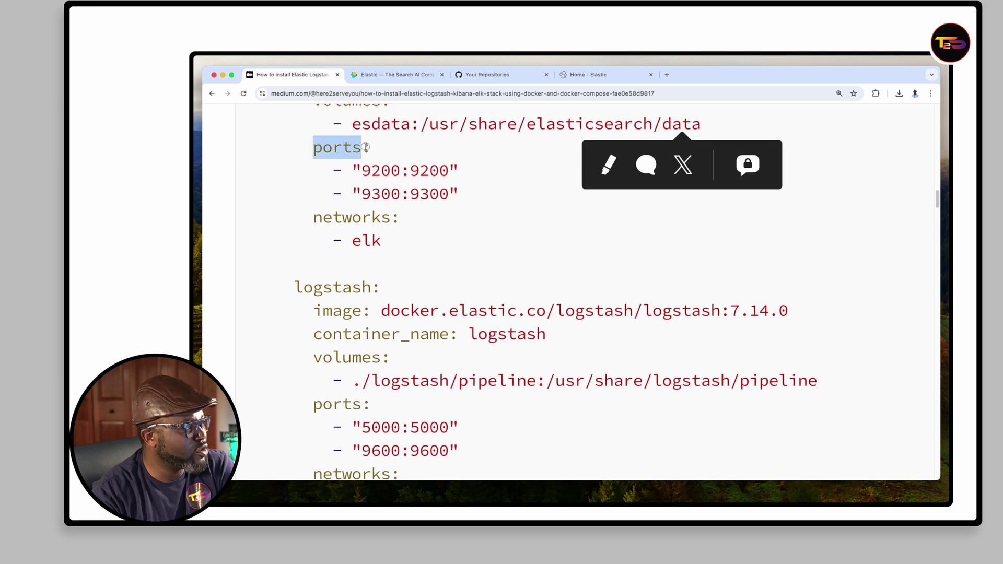
click(511, 186)
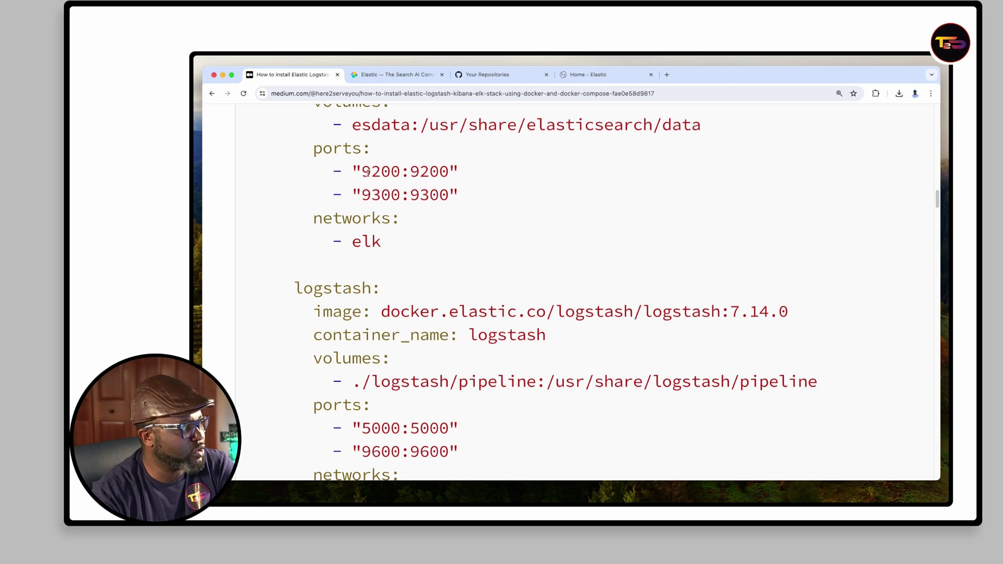
drag(363, 172, 400, 172)
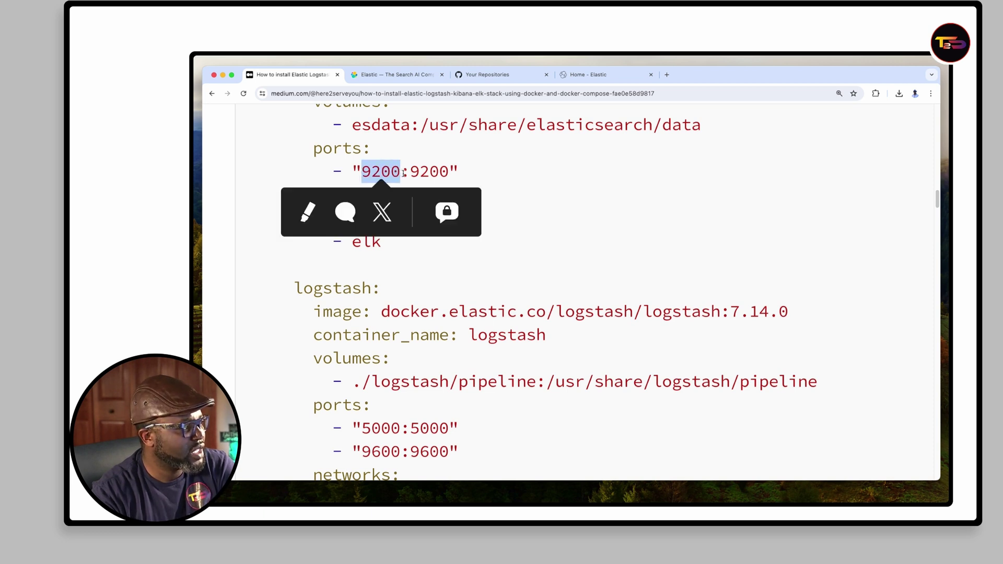
click(518, 195)
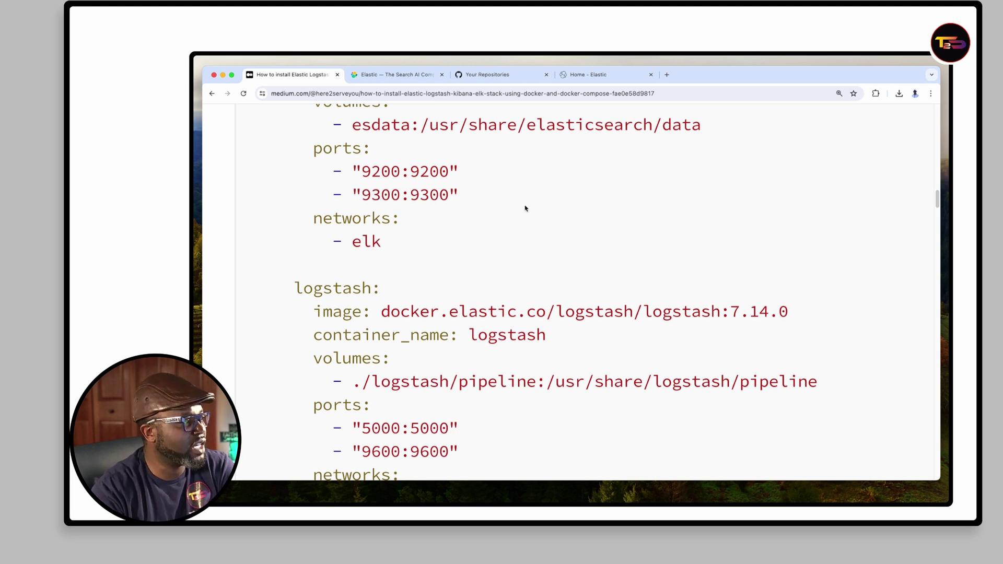
scroll(445, 206, down, 2)
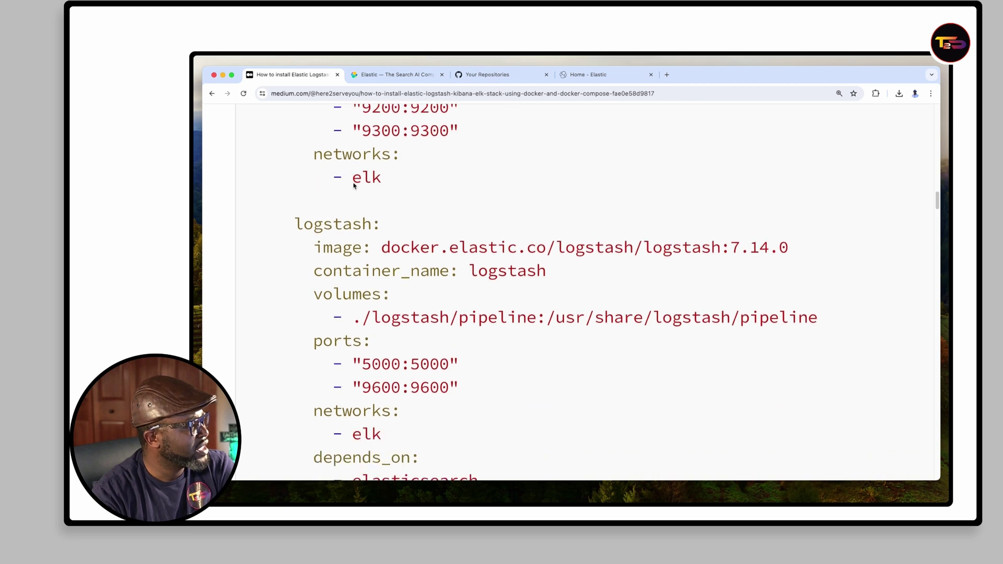
drag(352, 179, 383, 180)
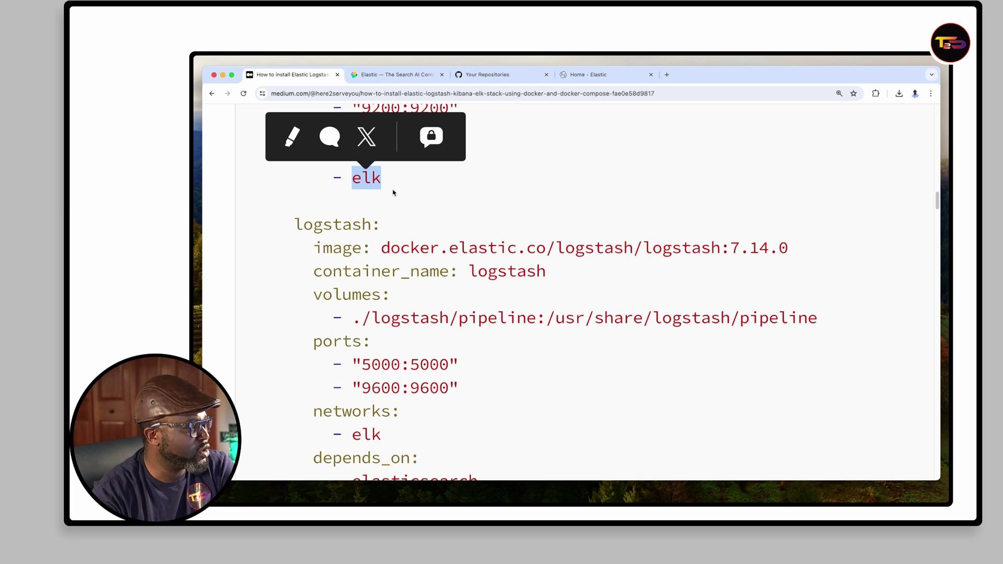
scroll(392, 192, down, 1)
click(374, 172)
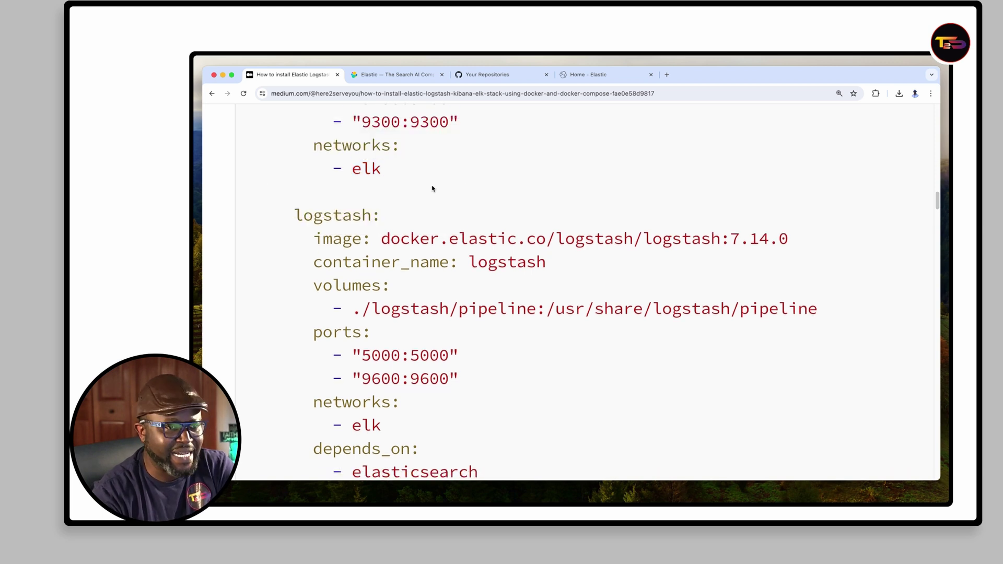
scroll(432, 188, down, 2)
scroll(402, 206, up, 1)
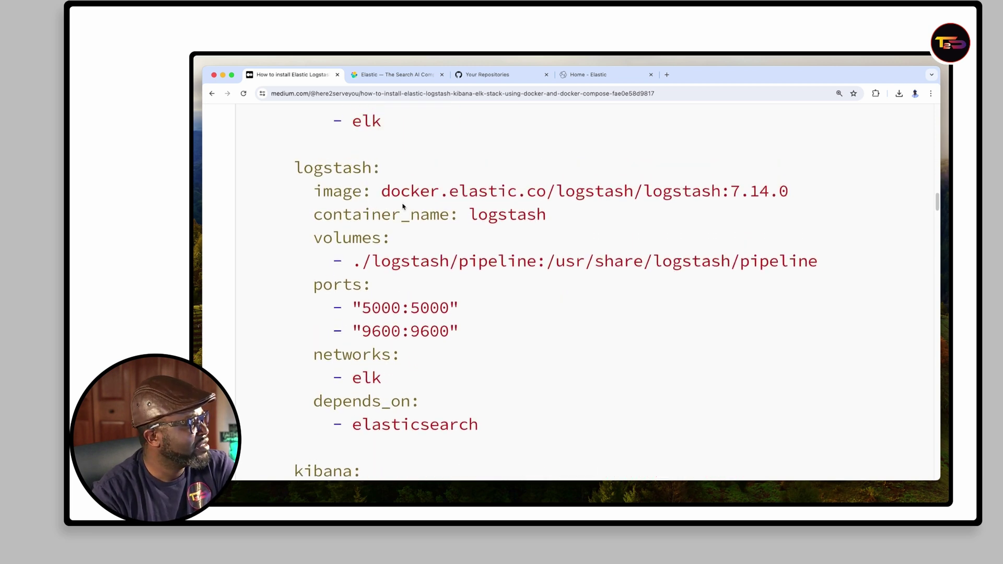
drag(295, 168, 372, 169)
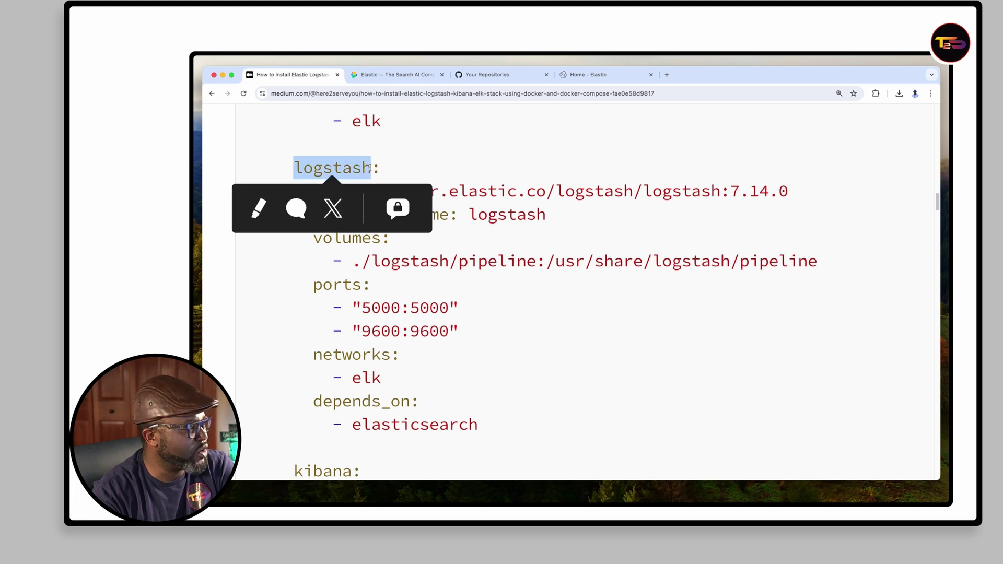
click(551, 325)
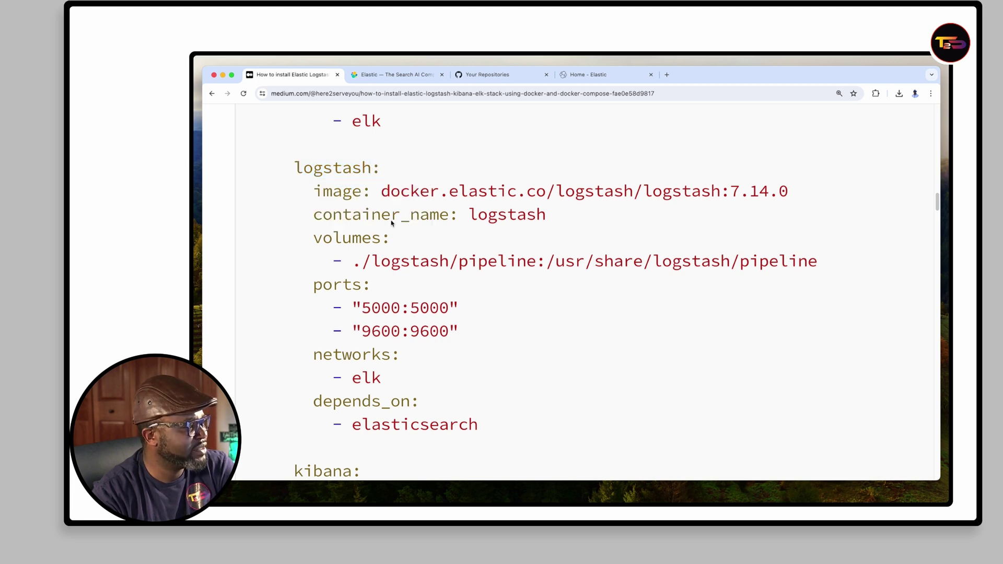
drag(312, 191, 361, 192)
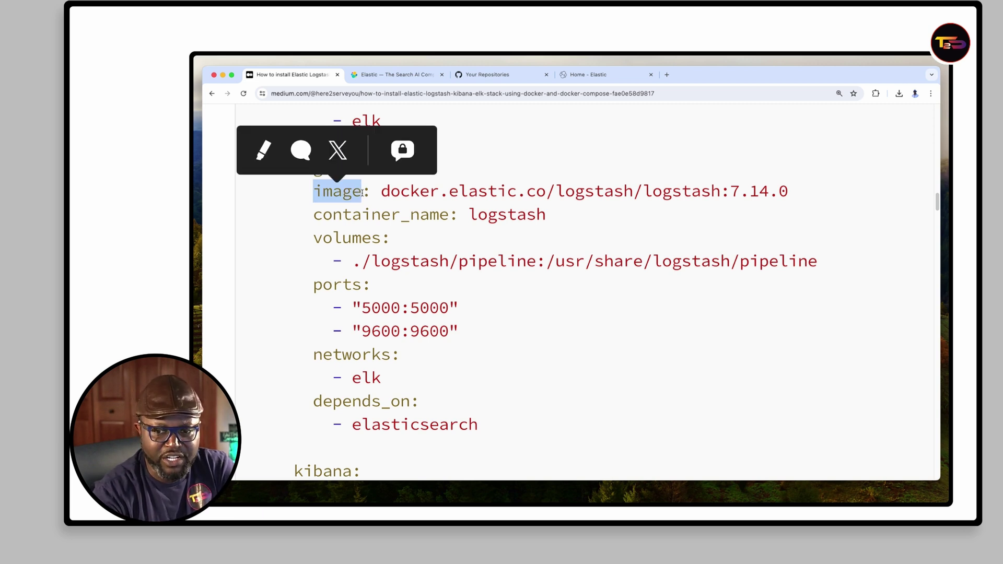
click(428, 238)
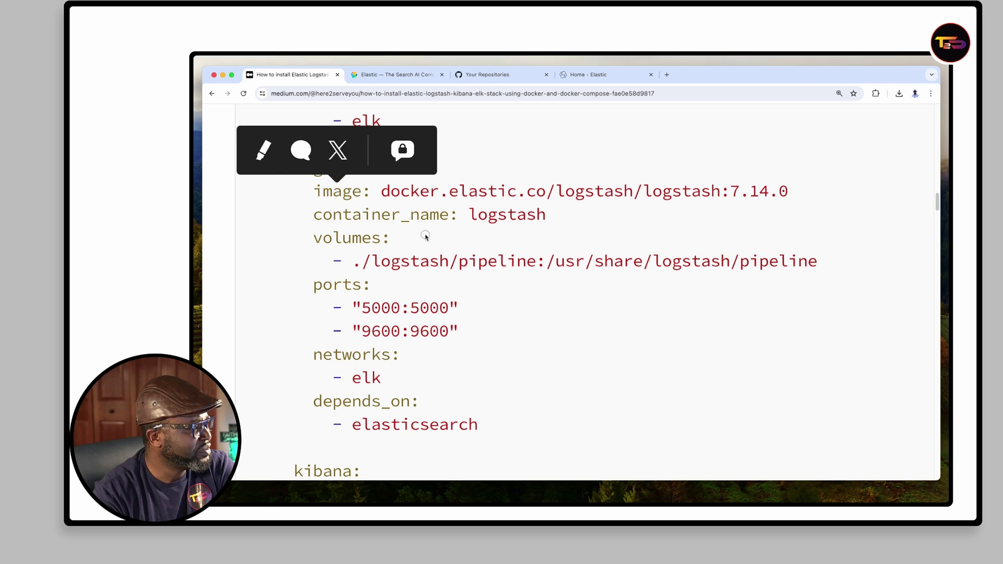
drag(314, 214, 460, 334)
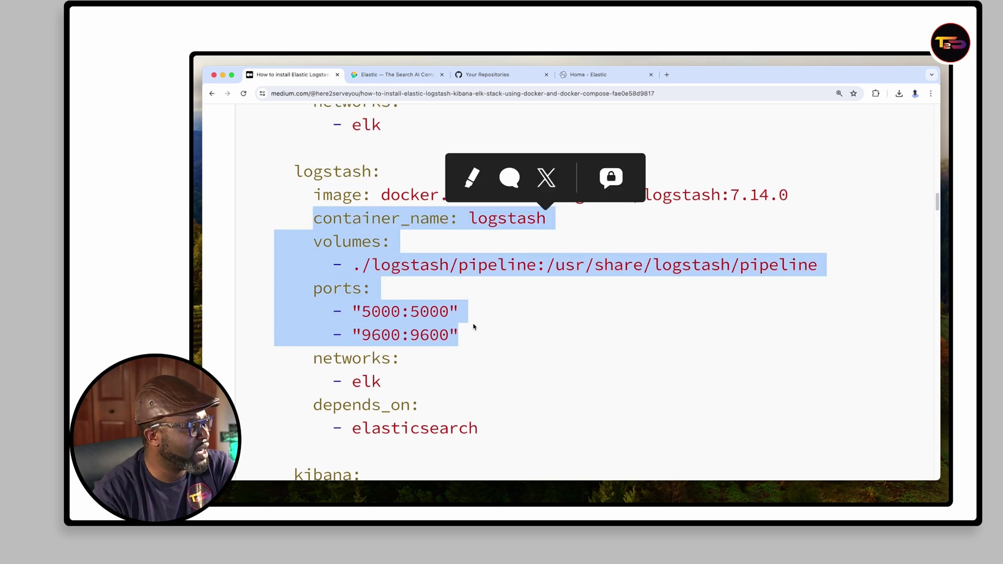
scroll(478, 326, down, 2)
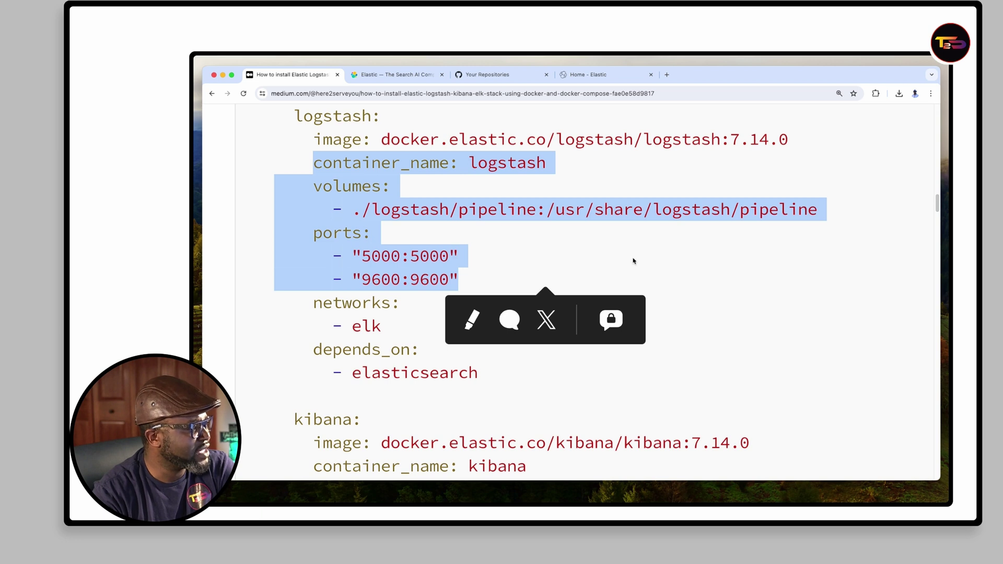
scroll(634, 260, down, 2)
drag(423, 247, 351, 248)
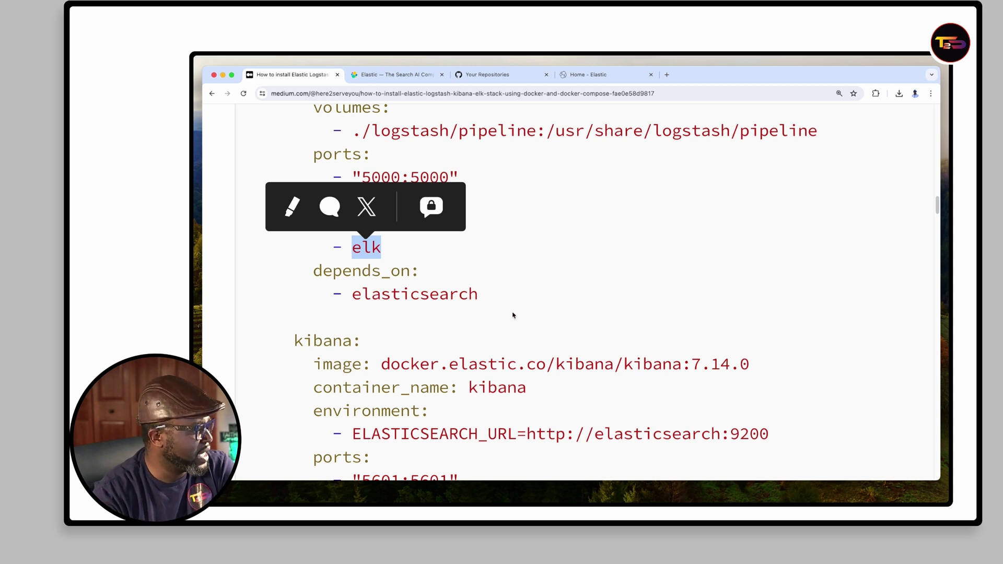
click(515, 314)
drag(314, 272, 424, 271)
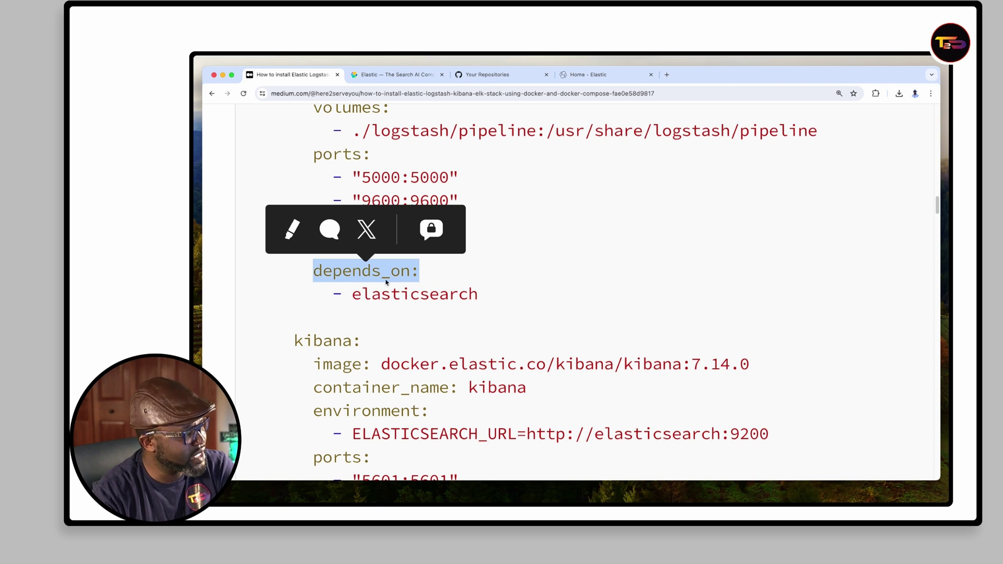
click(431, 280)
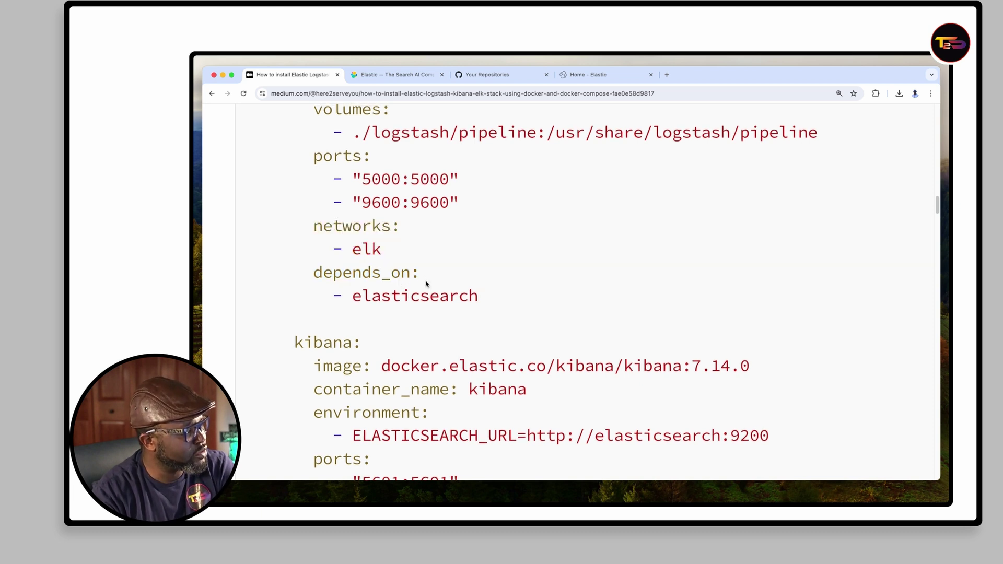
scroll(436, 282, up, 3)
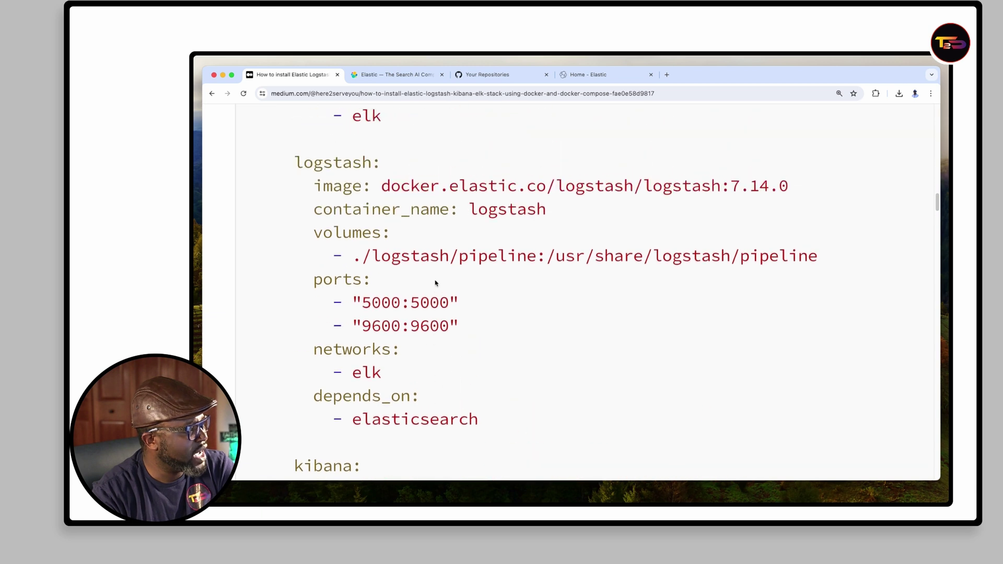
scroll(433, 281, up, 1)
scroll(350, 235, down, 2)
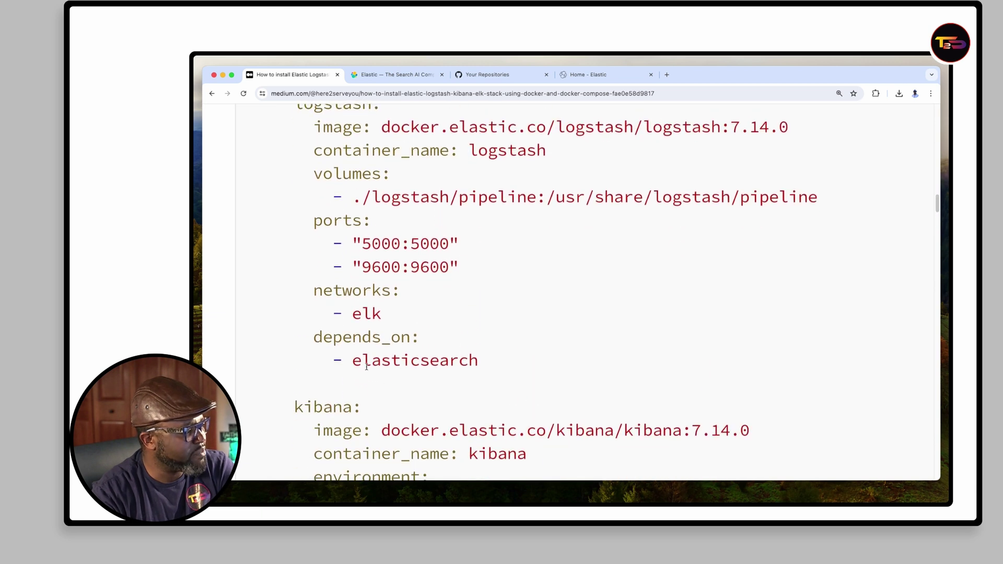
drag(352, 357, 477, 356)
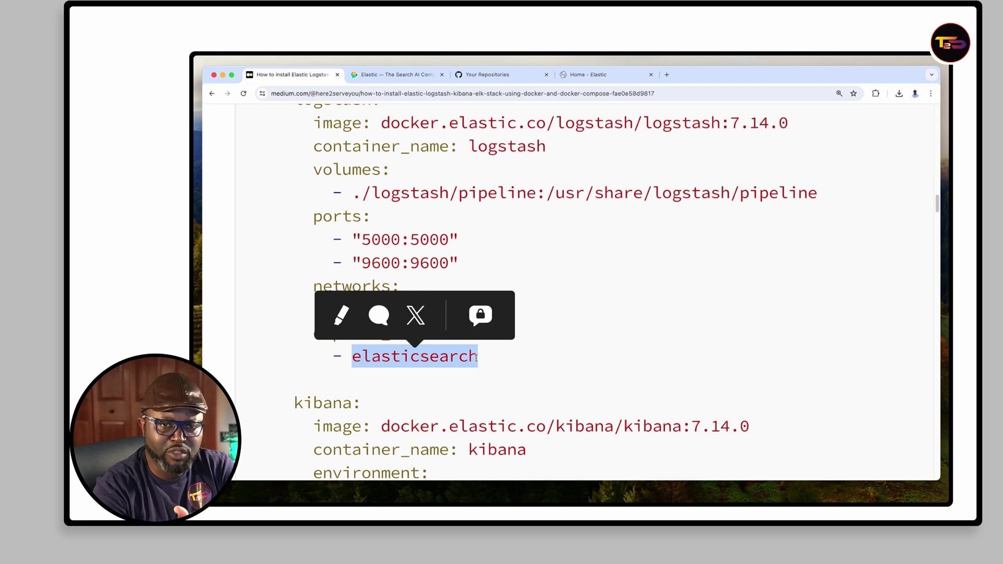
scroll(522, 365, down, 2)
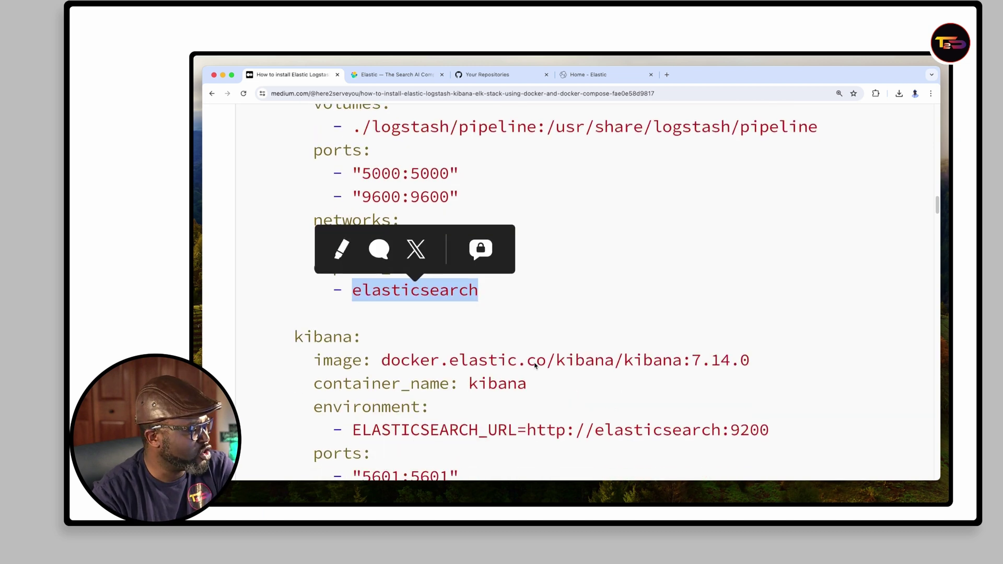
click(522, 325)
scroll(522, 326, down, 1)
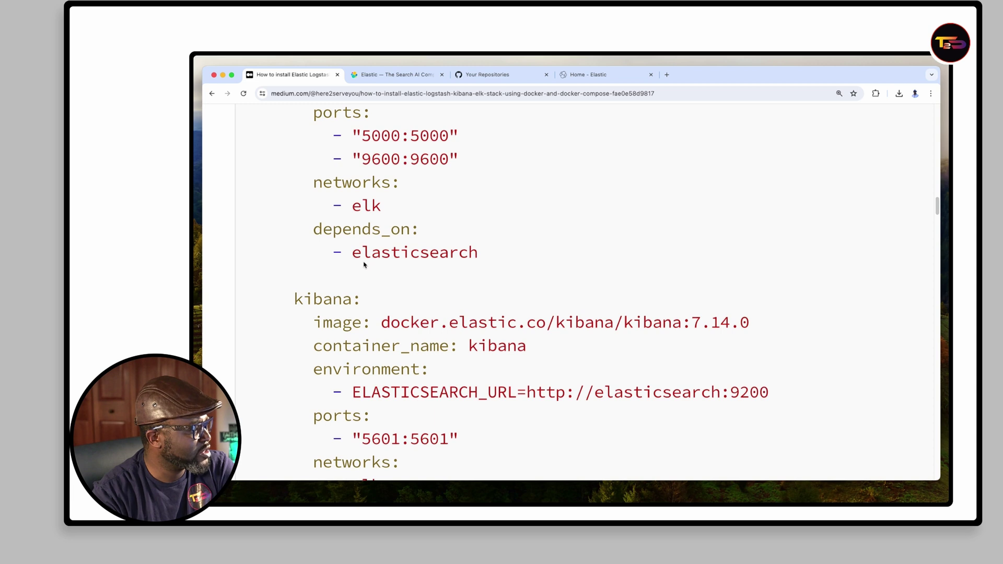
scroll(369, 267, down, 1)
scroll(369, 266, down, 1)
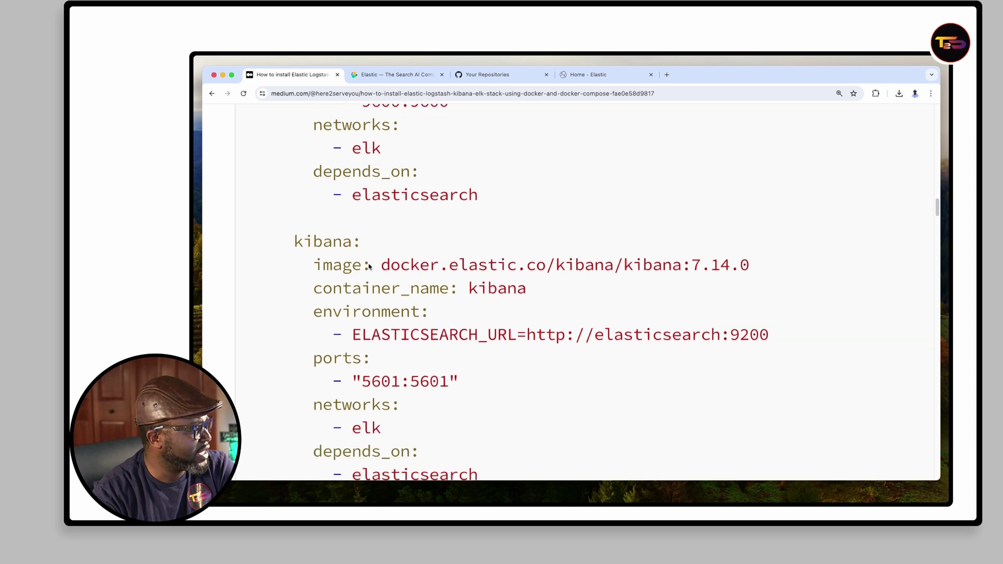
scroll(369, 235, down, 1)
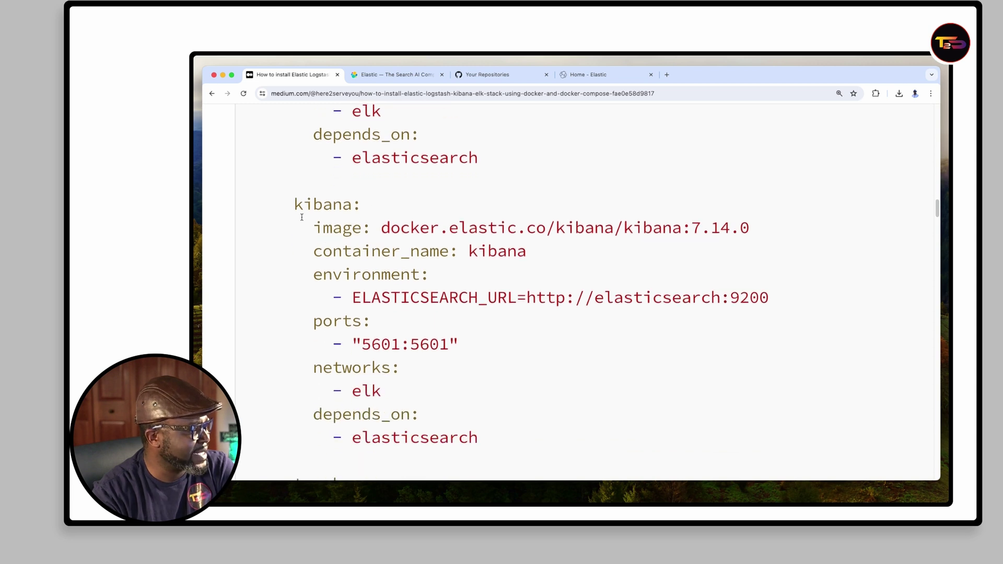
mouse_move(294, 204)
mouse_down()
mouse_move(351, 205)
mouse_move(462, 343)
mouse_up()
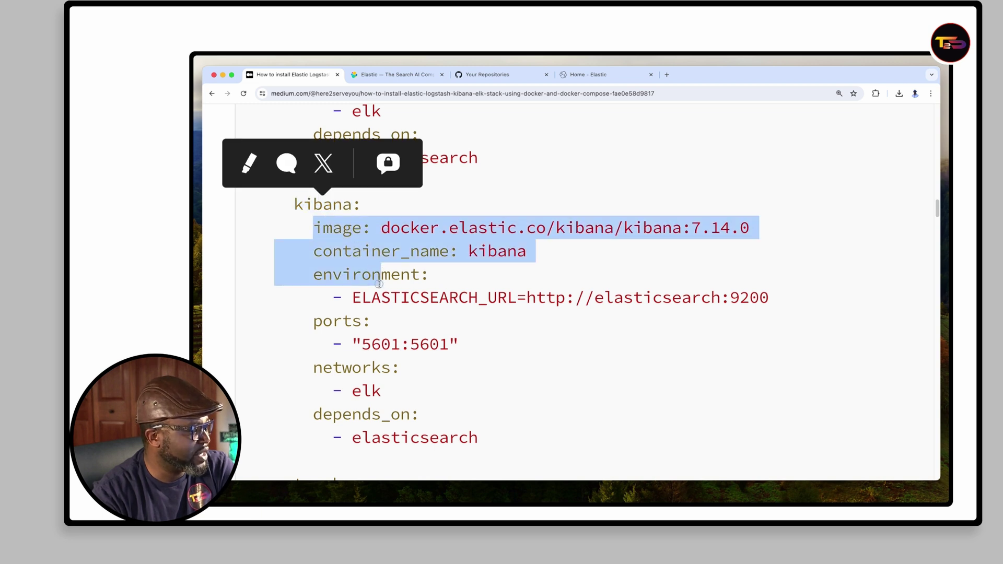
scroll(463, 341, down, 1)
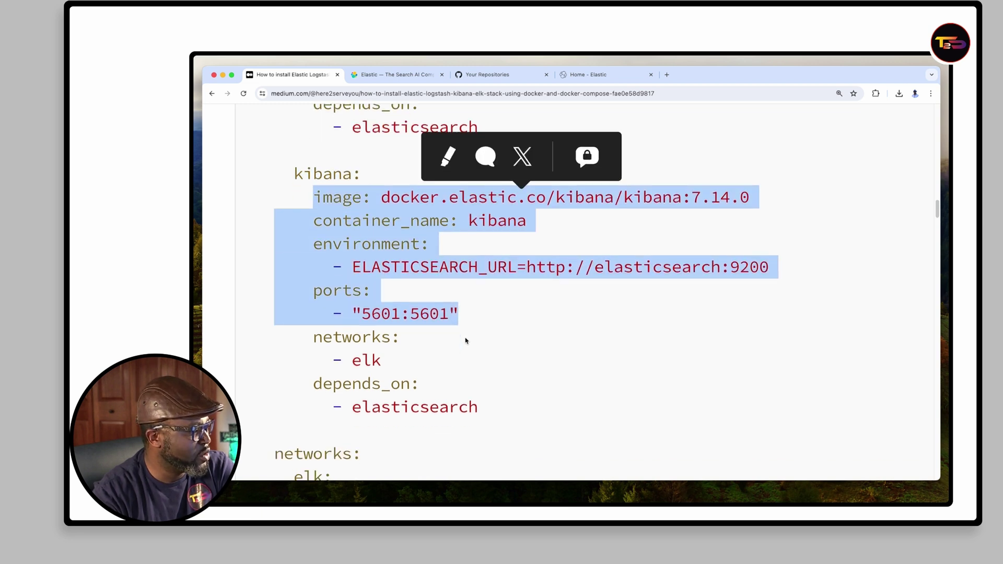
scroll(461, 313, down, 2)
click(383, 280)
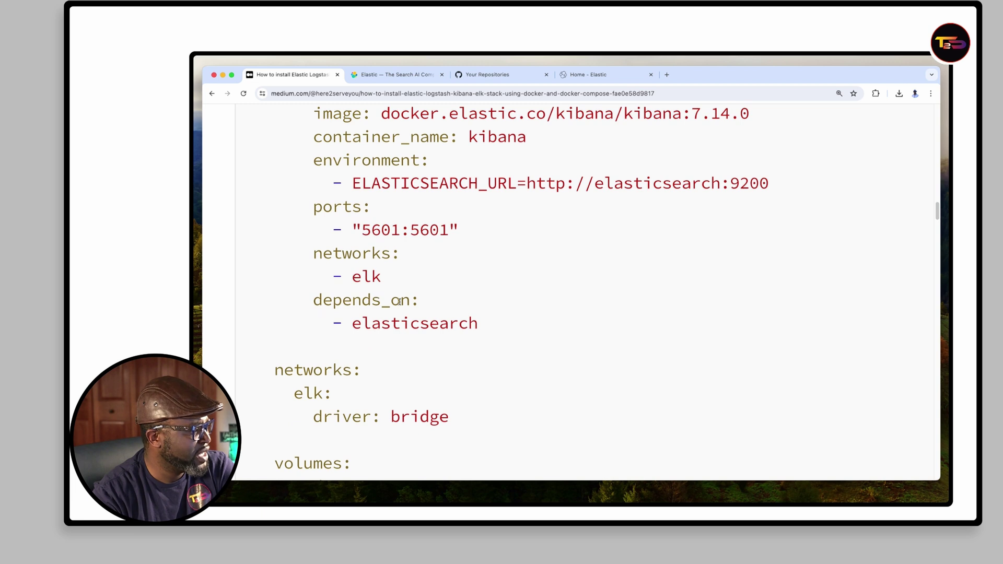
drag(422, 305, 346, 324)
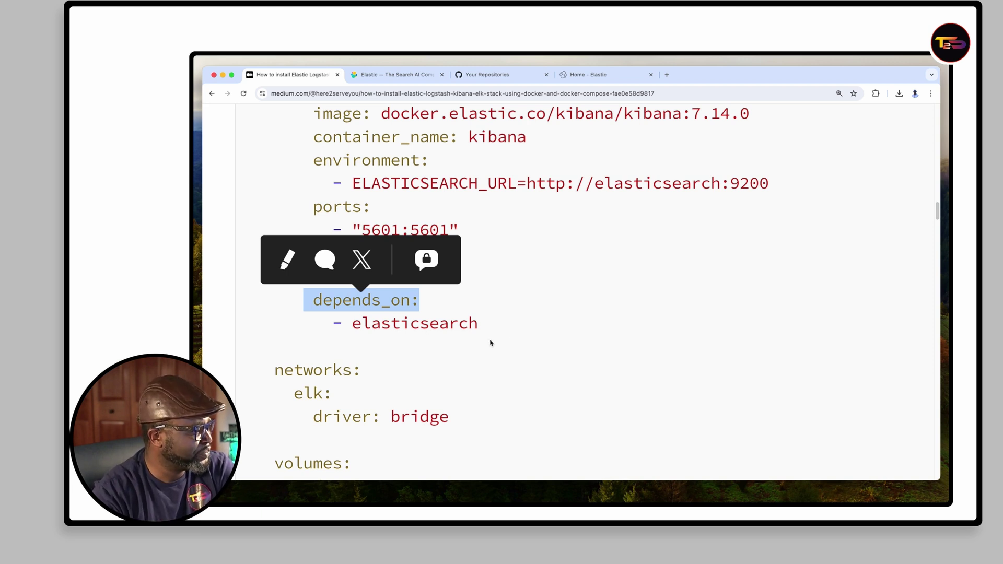
scroll(491, 343, down, 2)
scroll(491, 343, down, 1)
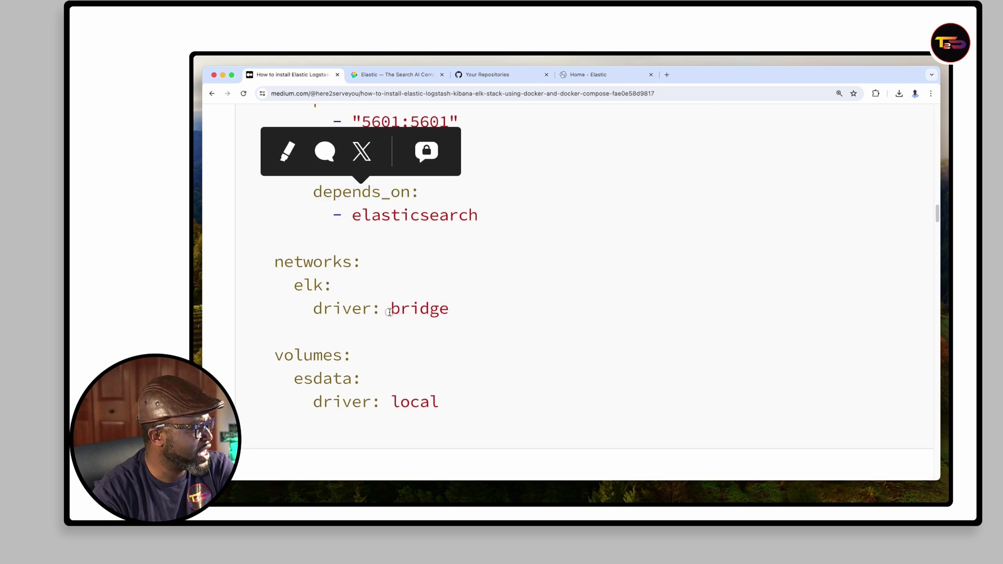
drag(389, 312, 449, 313)
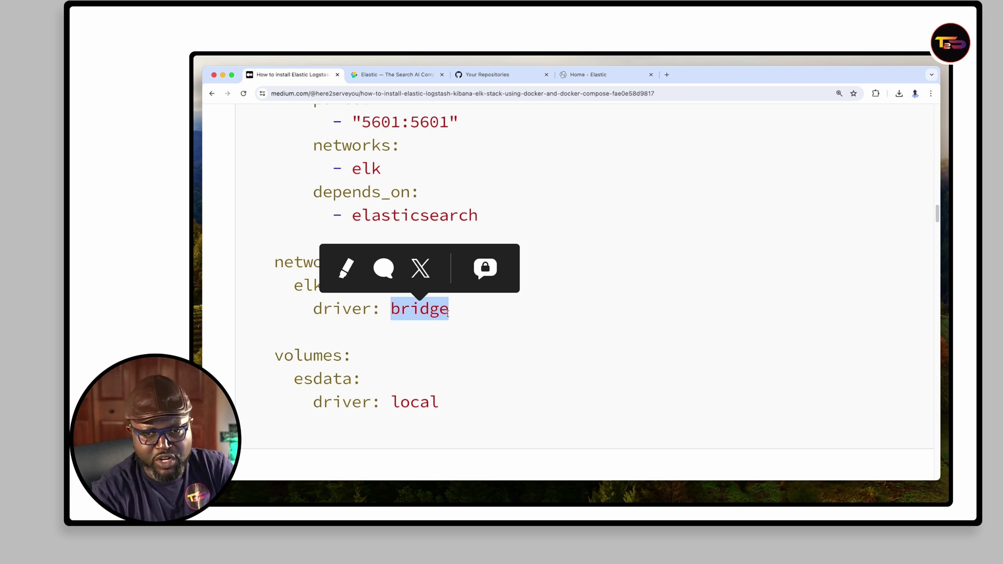
click(537, 363)
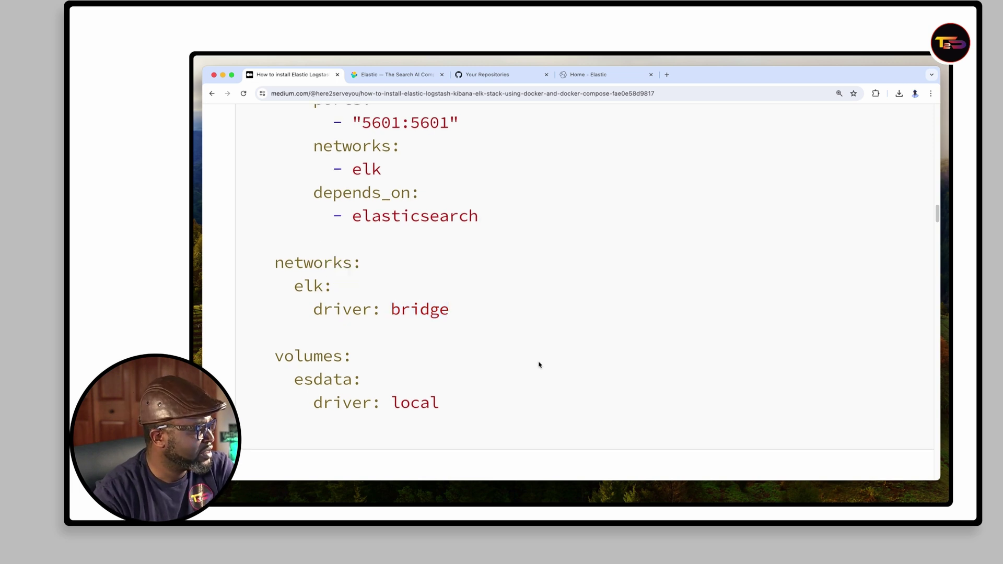
scroll(538, 363, down, 2)
scroll(539, 365, down, 2)
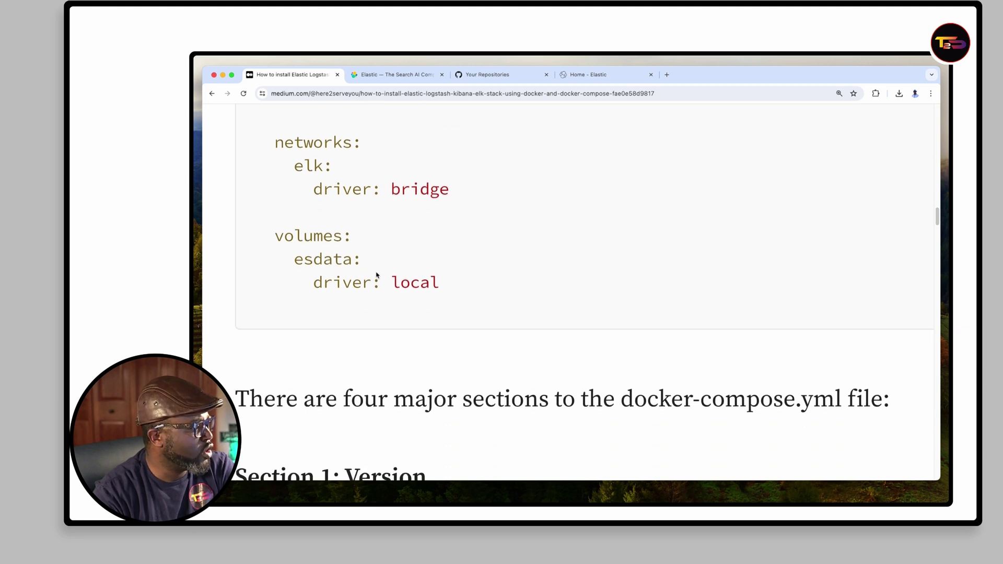
drag(389, 283, 448, 284)
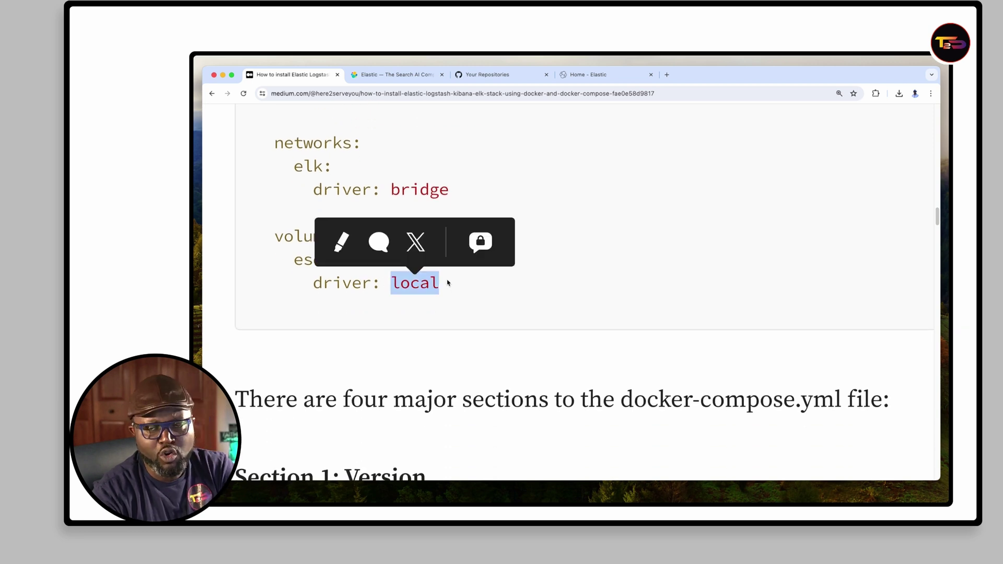
click(535, 295)
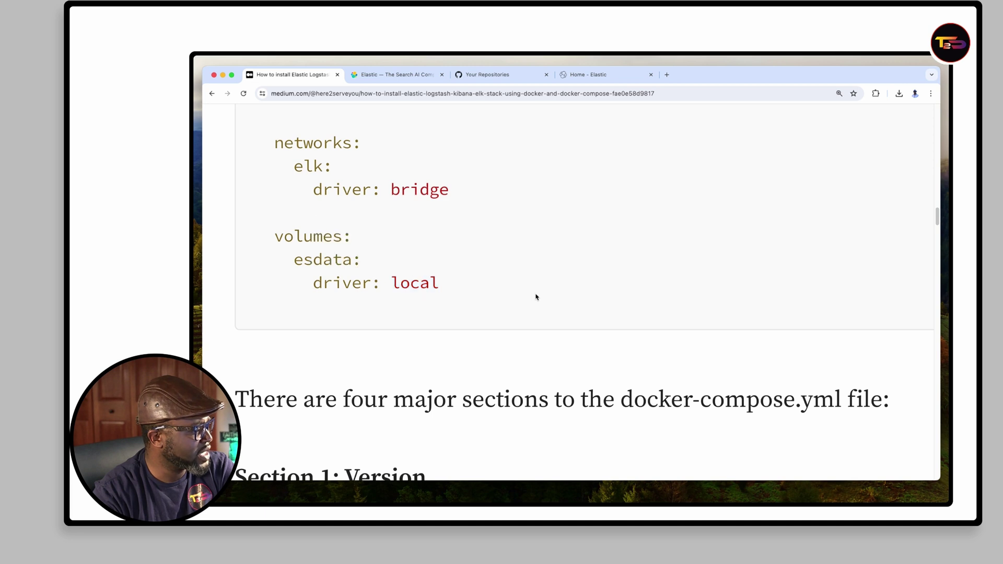
scroll(536, 296, down, 6)
scroll(536, 296, down, 2)
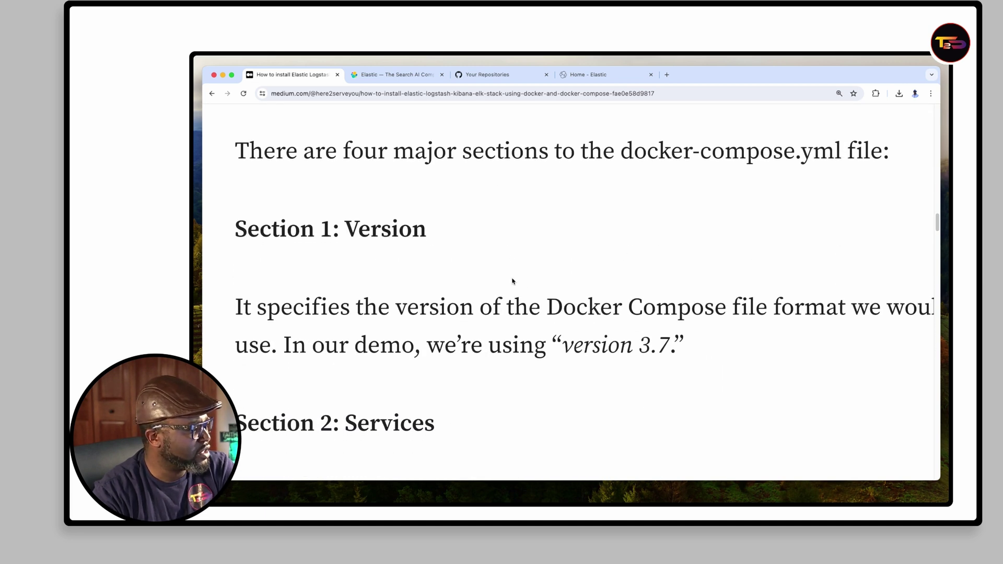
scroll(512, 281, down, 3)
scroll(513, 281, down, 2)
scroll(512, 280, down, 4)
scroll(513, 279, down, 2)
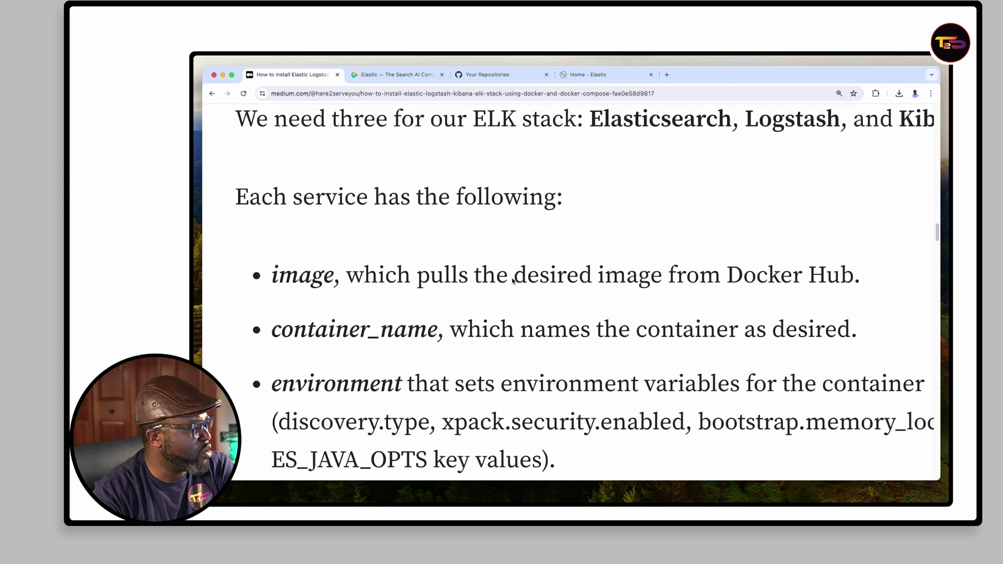
scroll(514, 280, down, 2)
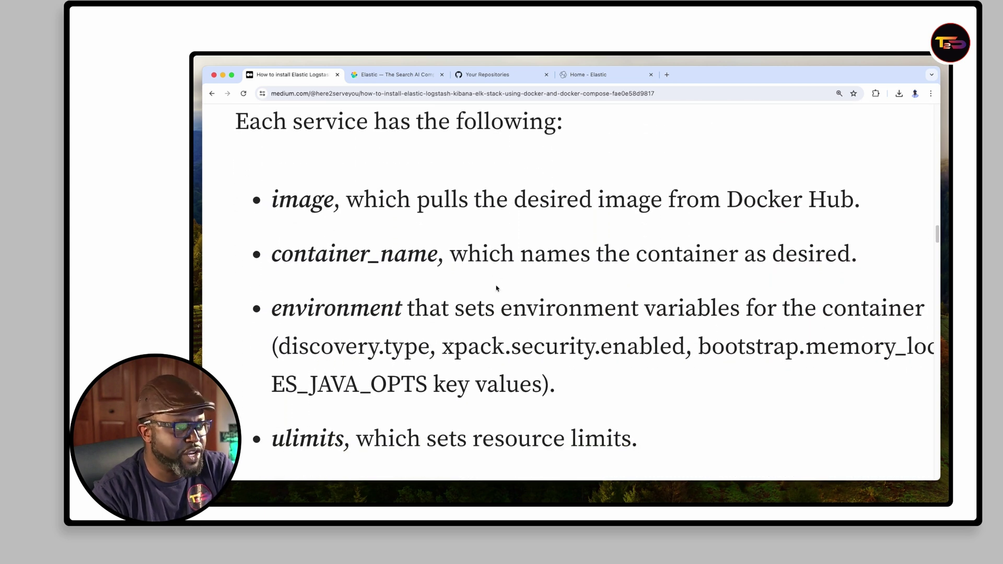
scroll(566, 298, down, 2)
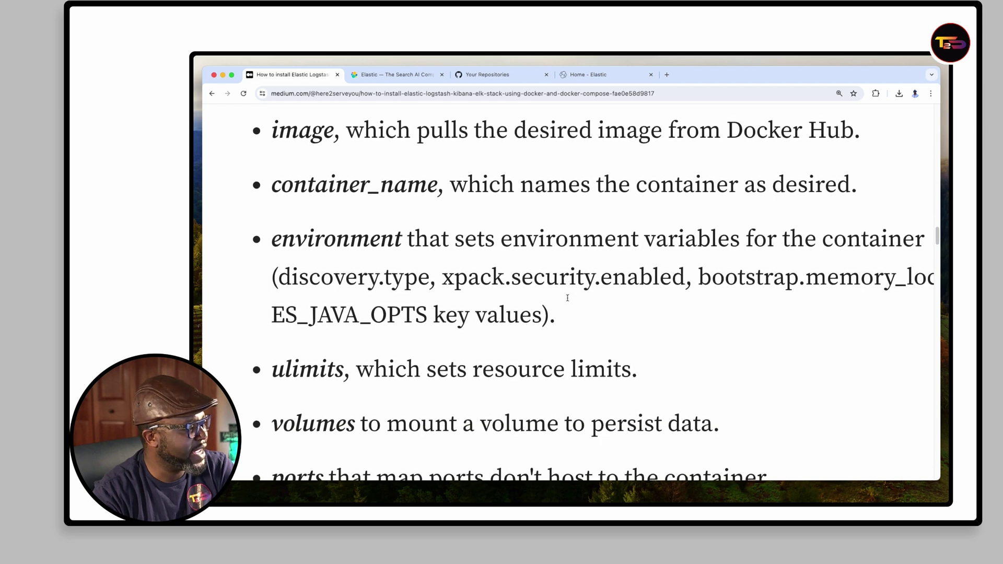
scroll(568, 300, down, 2)
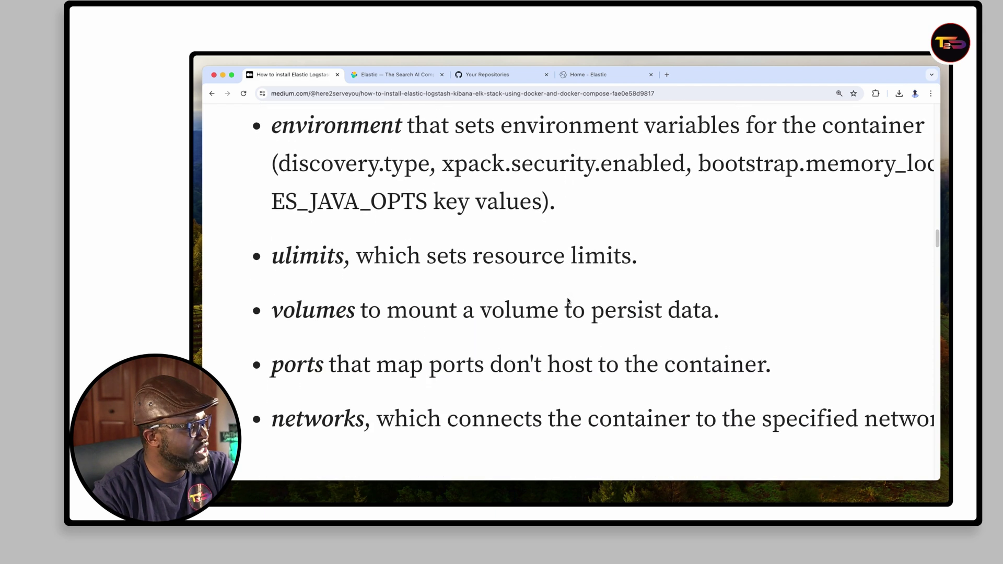
scroll(567, 298, down, 2)
scroll(567, 301, down, 1)
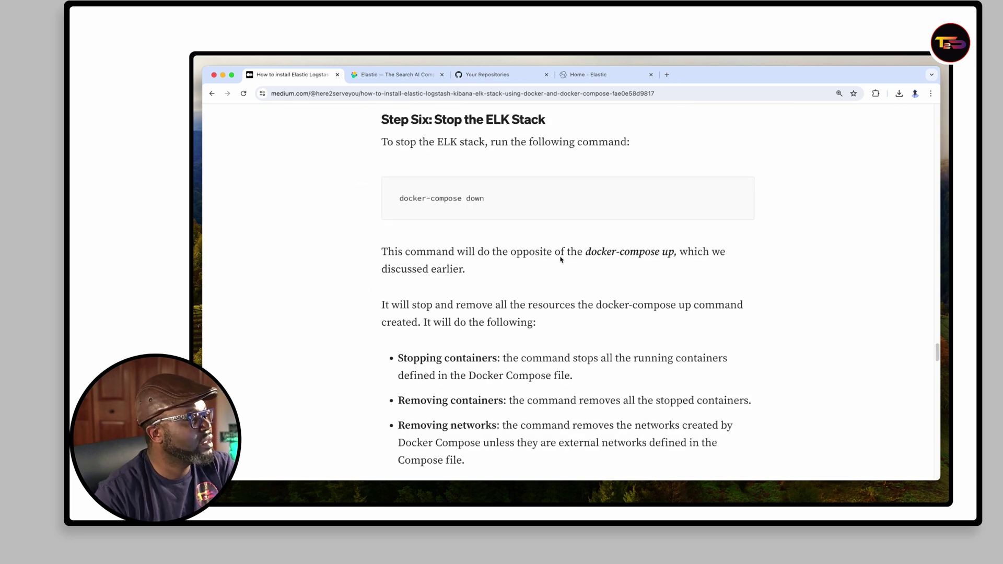
scroll(559, 255, up, 3)
scroll(560, 255, up, 4)
scroll(560, 255, up, 5)
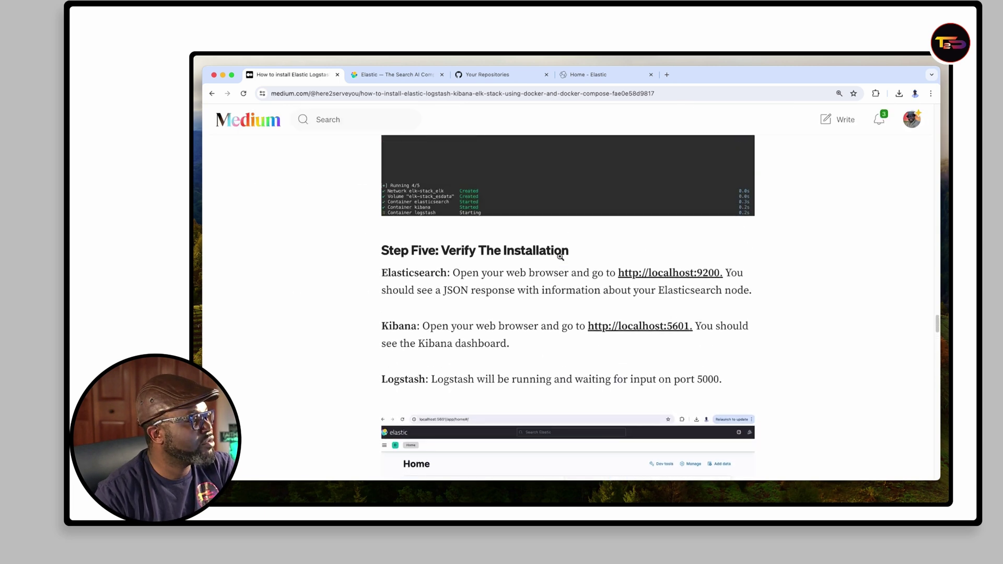
scroll(559, 256, up, 4)
scroll(560, 256, up, 1)
scroll(560, 252, up, 2)
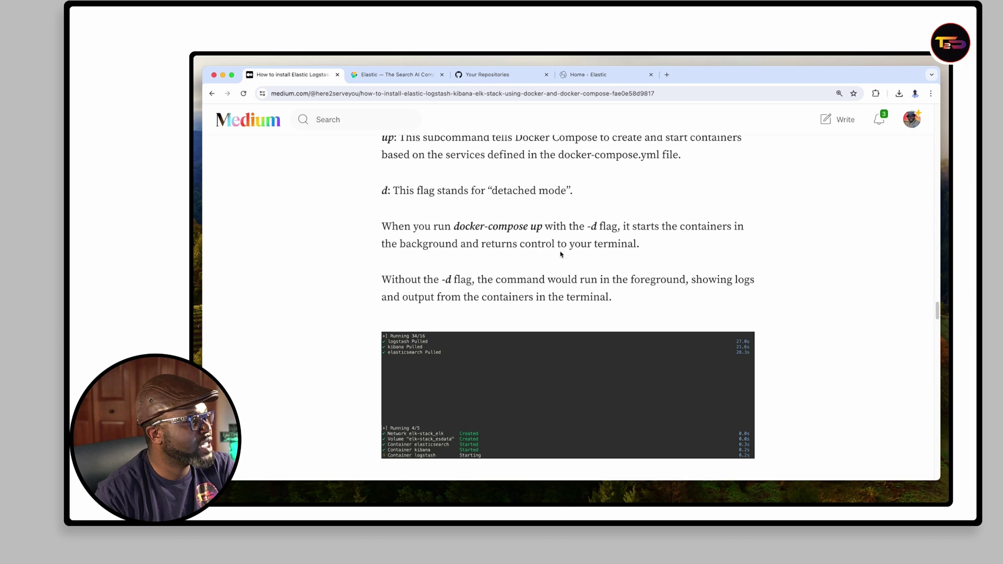
scroll(580, 252, up, 5)
scroll(603, 248, up, 1)
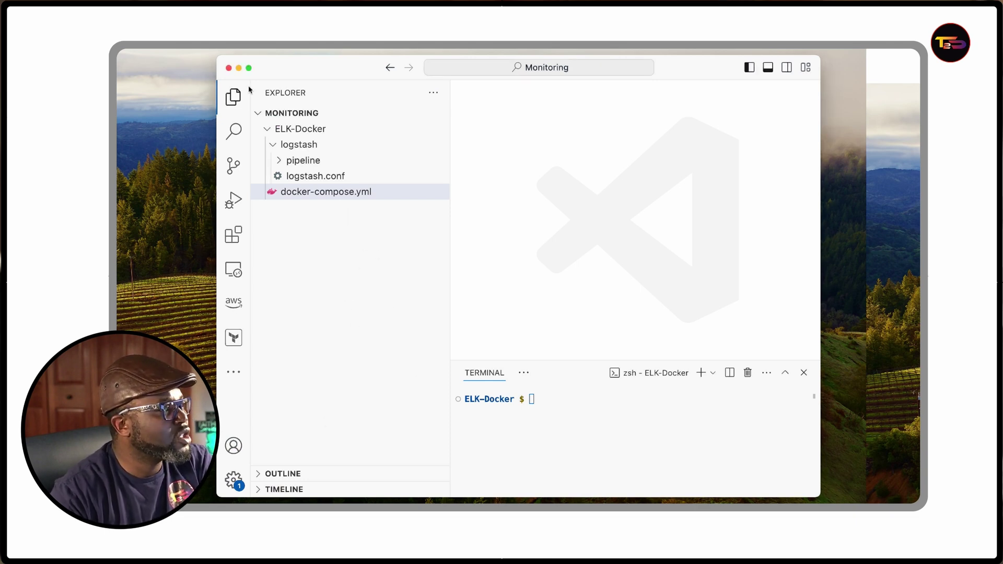
Widen the editor and expand ELK-Docker with logstash collapsed so docker-compose.yml is listed
drag(218, 63, 147, 60)
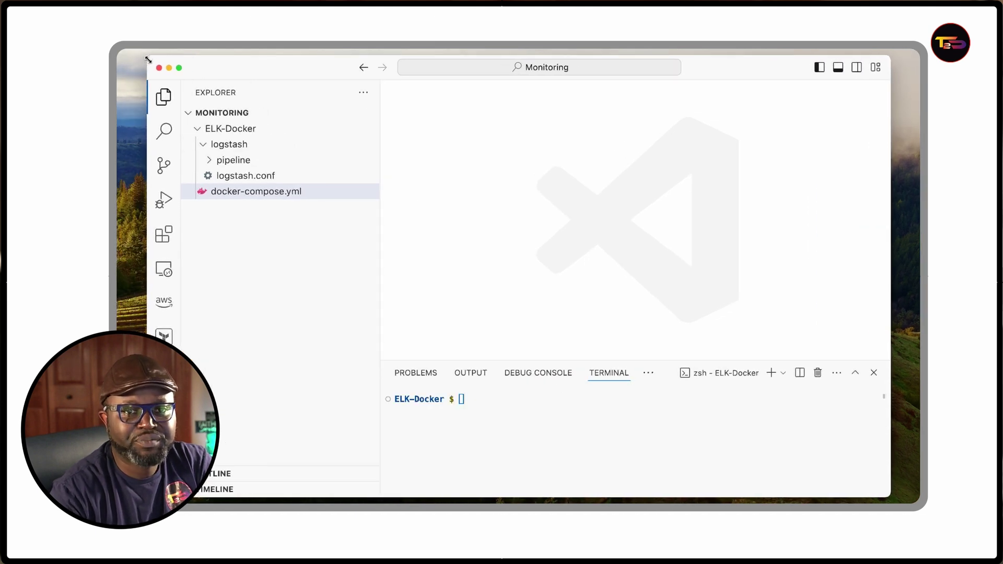
mouse_move(224, 160)
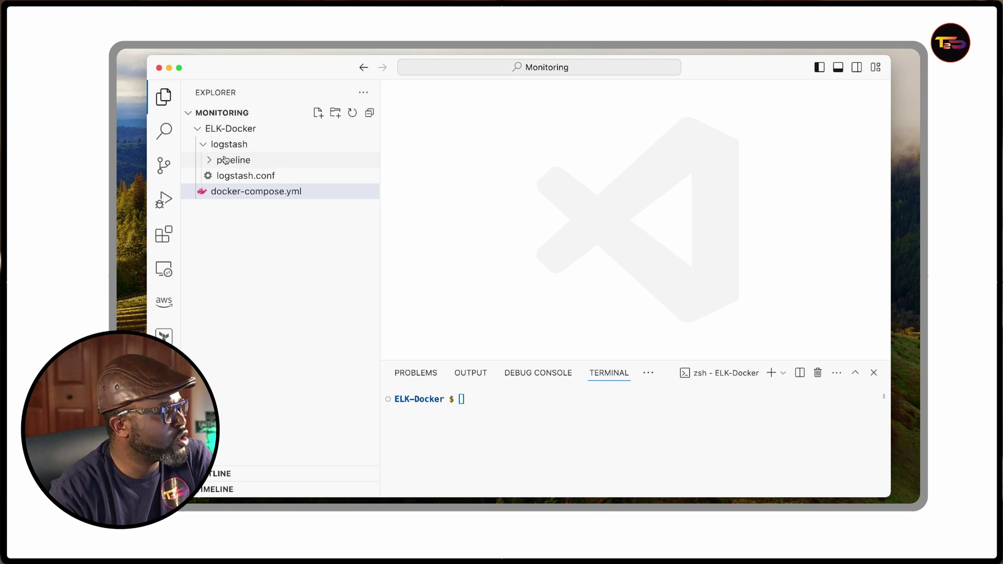
click(201, 132)
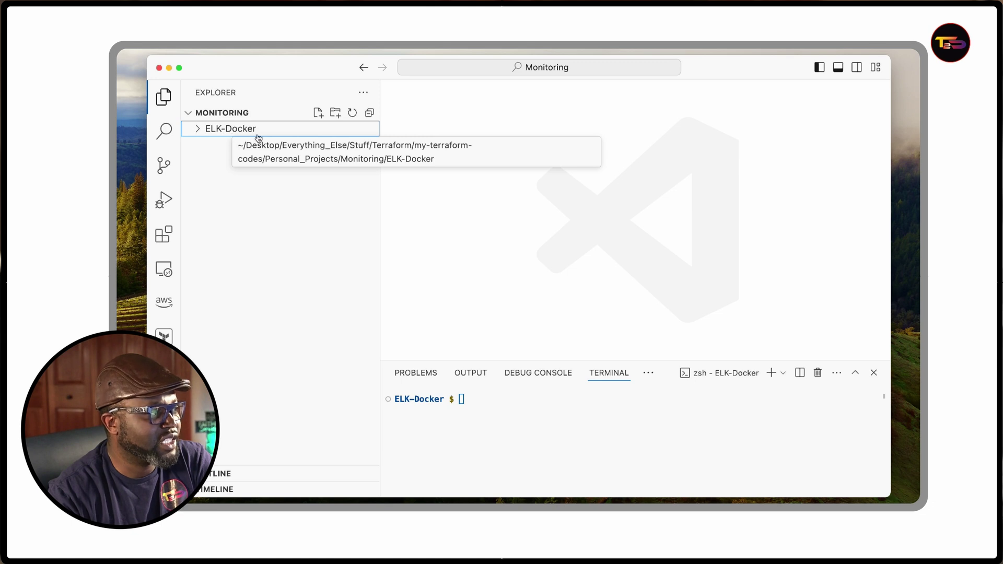
click(198, 130)
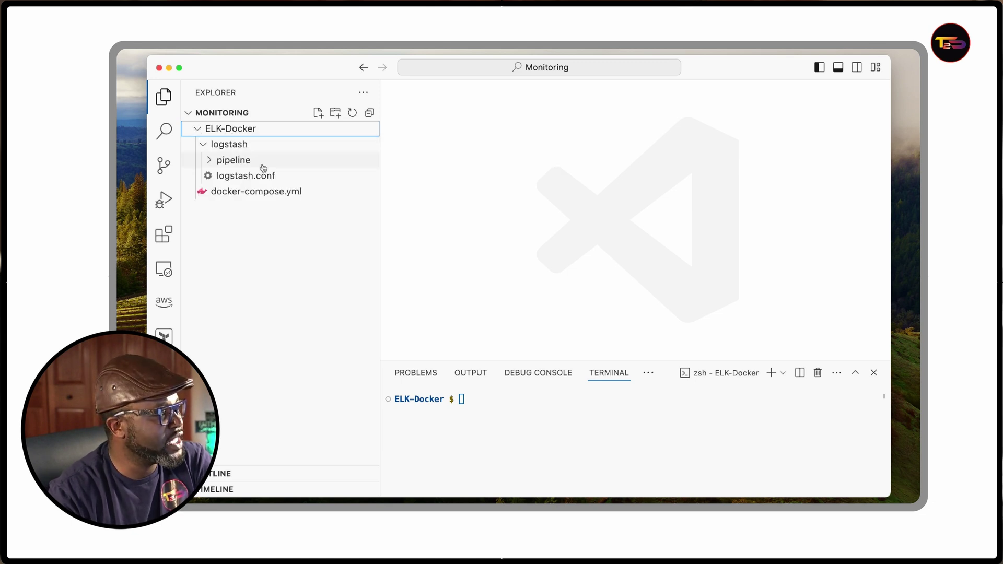
click(206, 146)
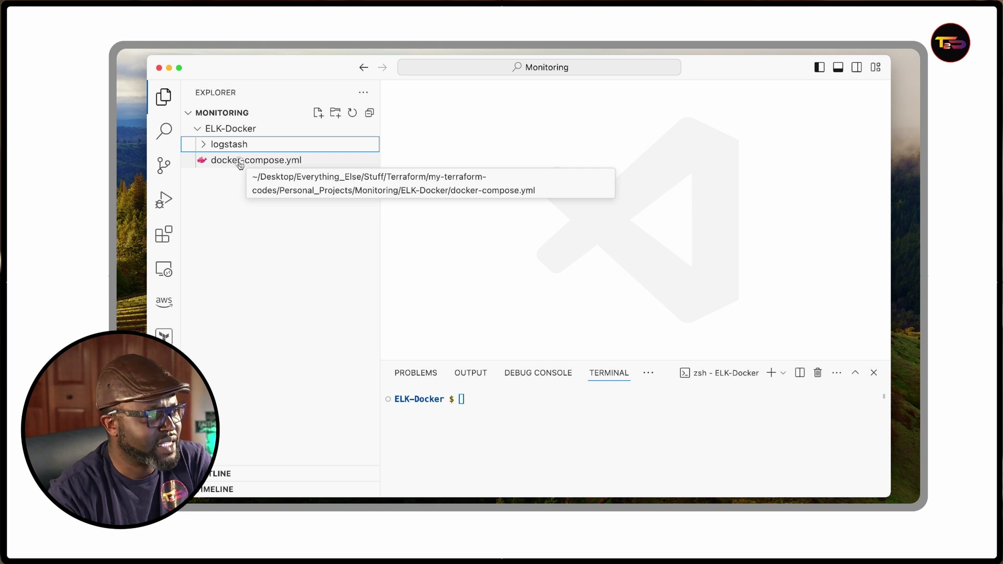
Review docker-compose.yml's services and select the Logstash 6000:6000 port mapping
click(240, 164)
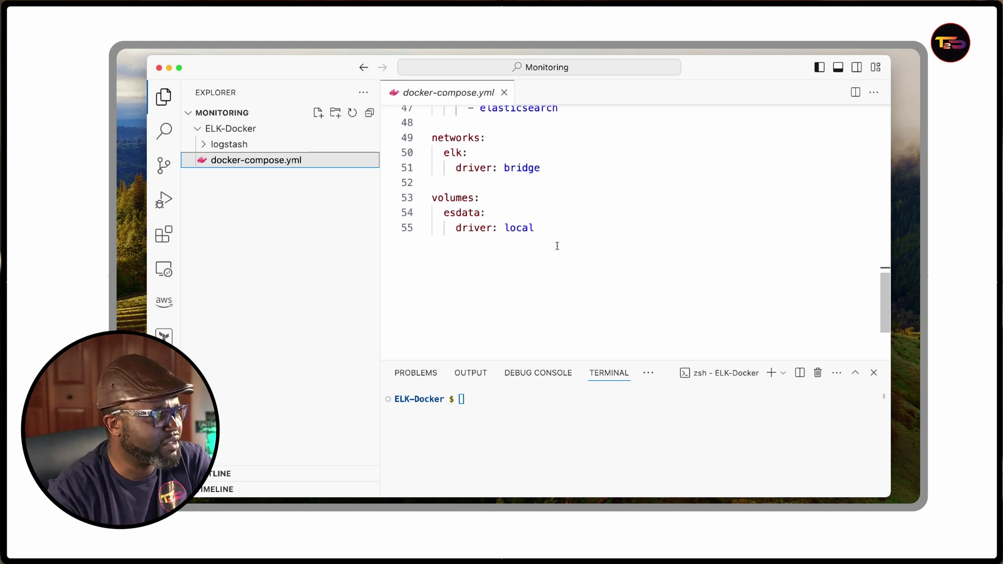
scroll(556, 246, up, 3)
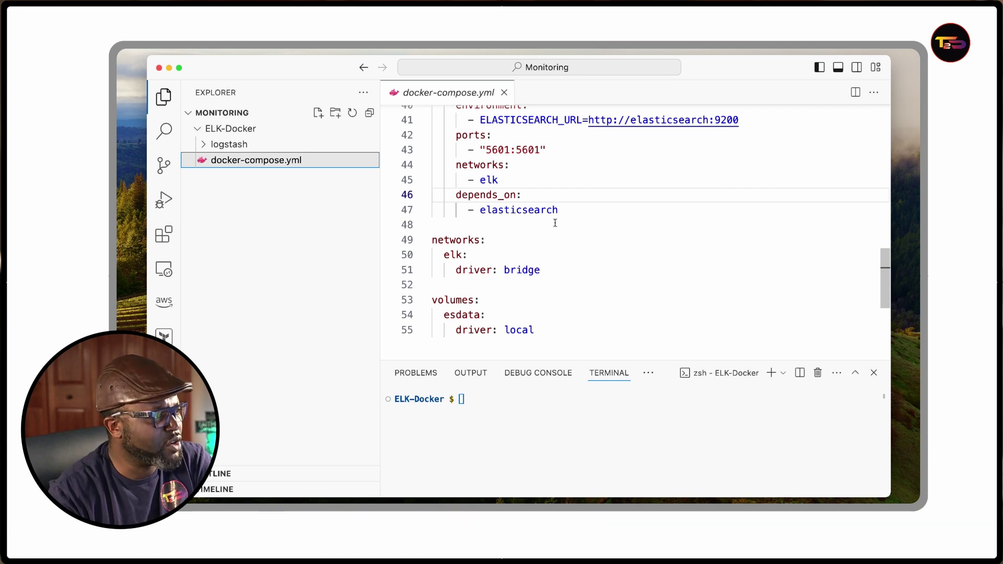
scroll(555, 224, up, 4)
scroll(577, 207, up, 1)
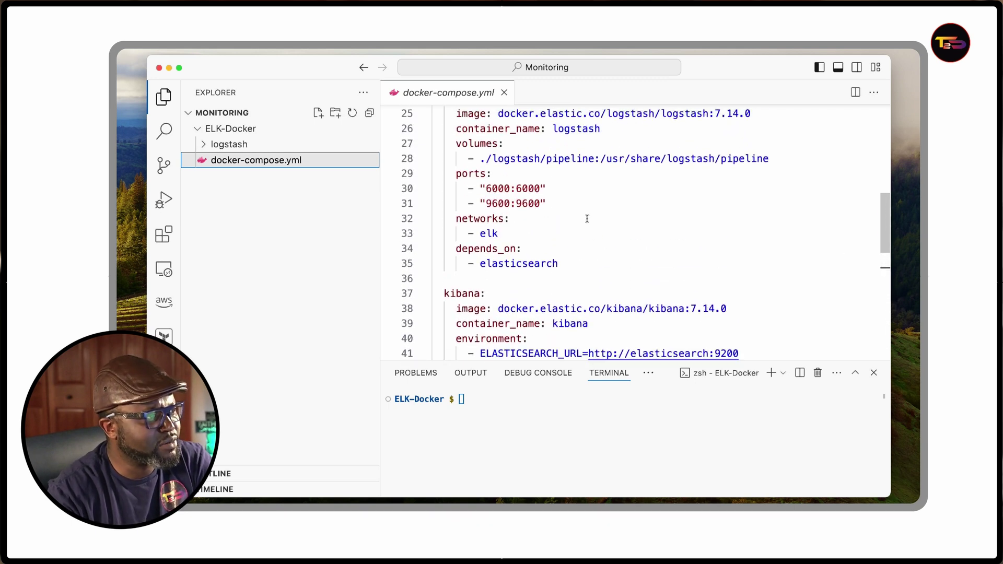
scroll(585, 216, up, 3)
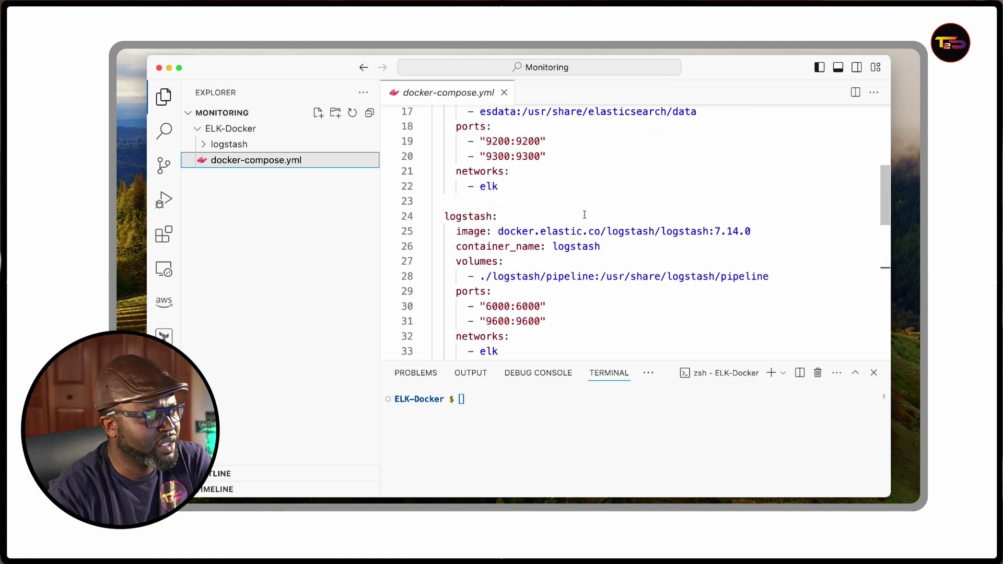
scroll(585, 216, up, 2)
scroll(585, 214, up, 3)
scroll(584, 215, up, 1)
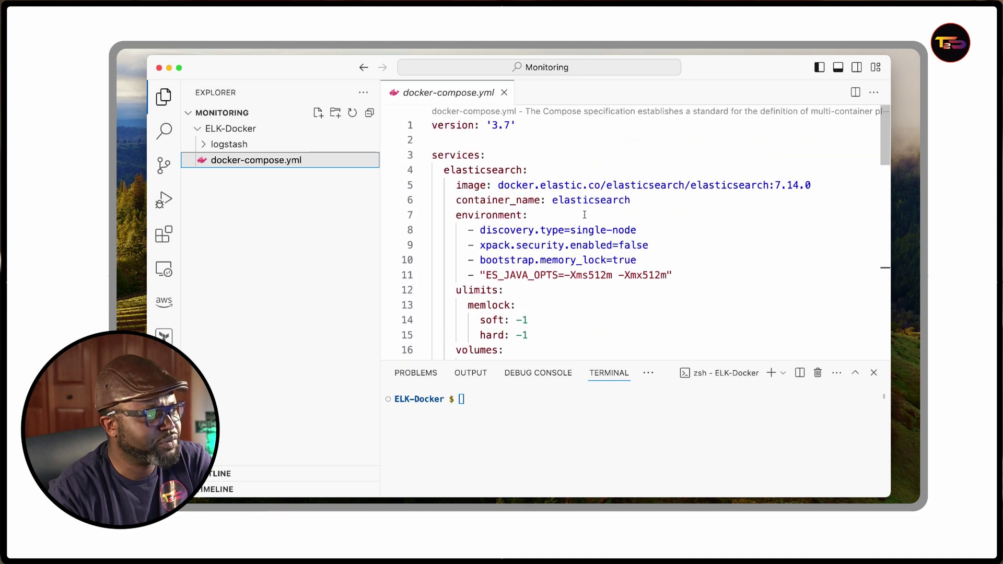
mouse_move(471, 215)
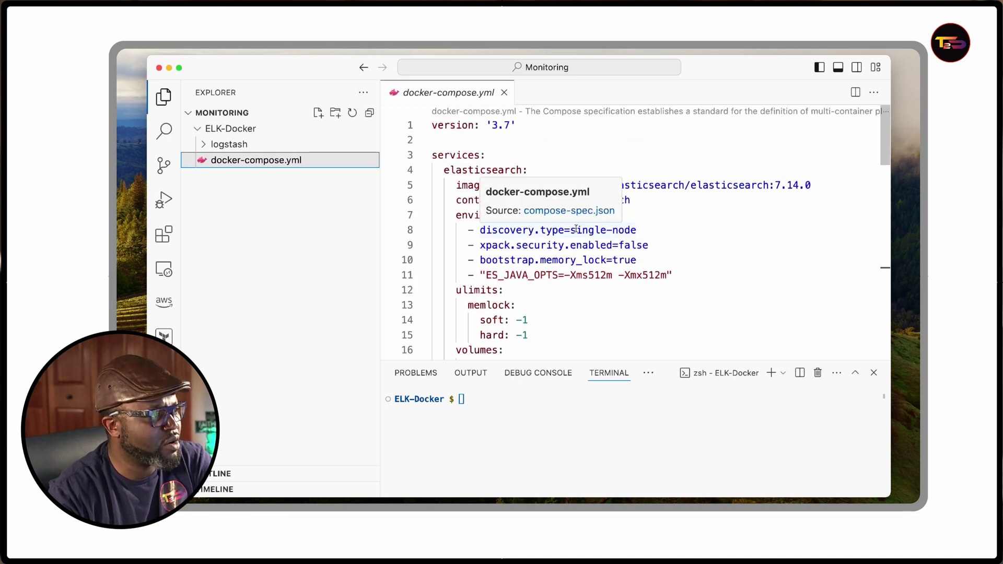
scroll(686, 259, down, 3)
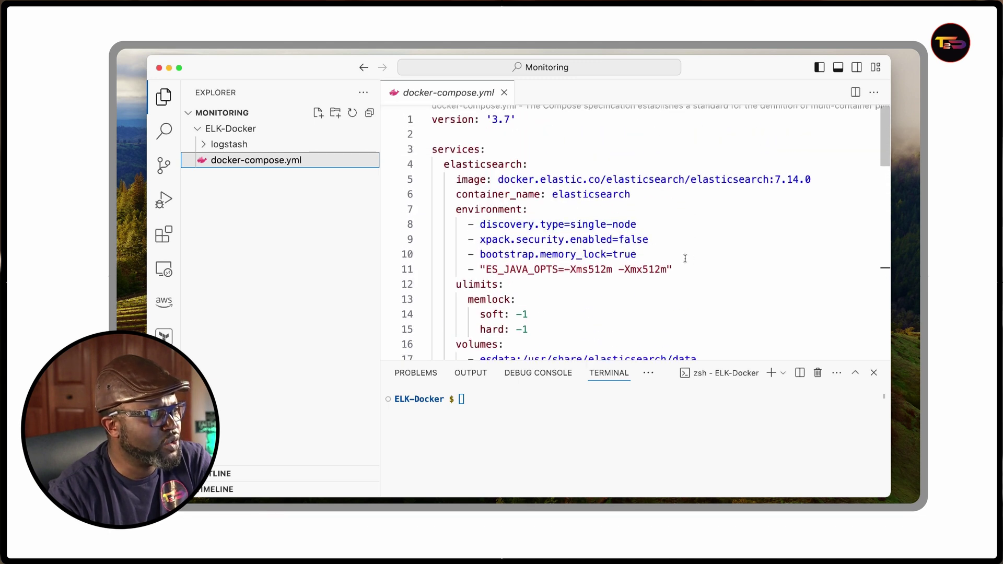
scroll(654, 274, down, 2)
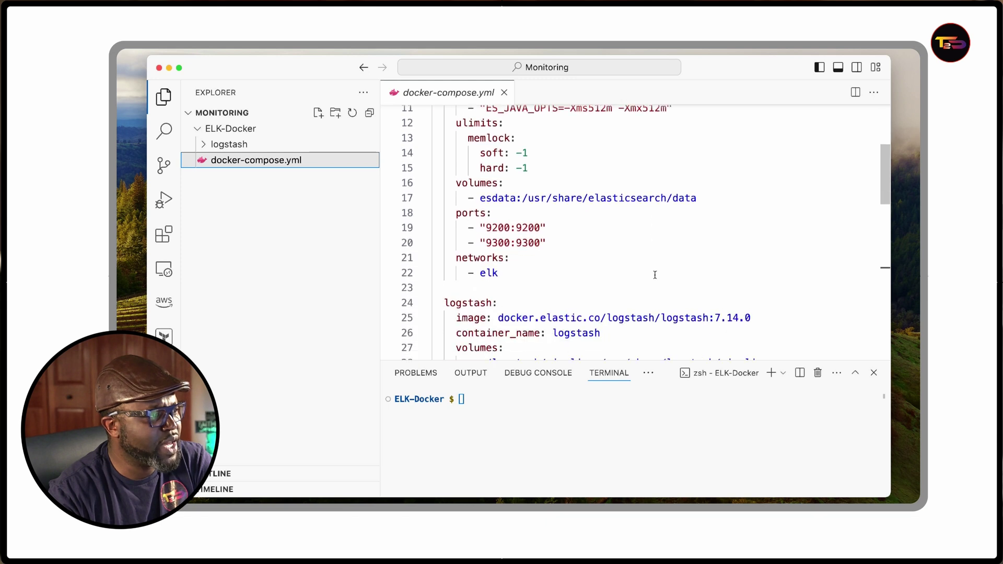
scroll(651, 259, down, 2)
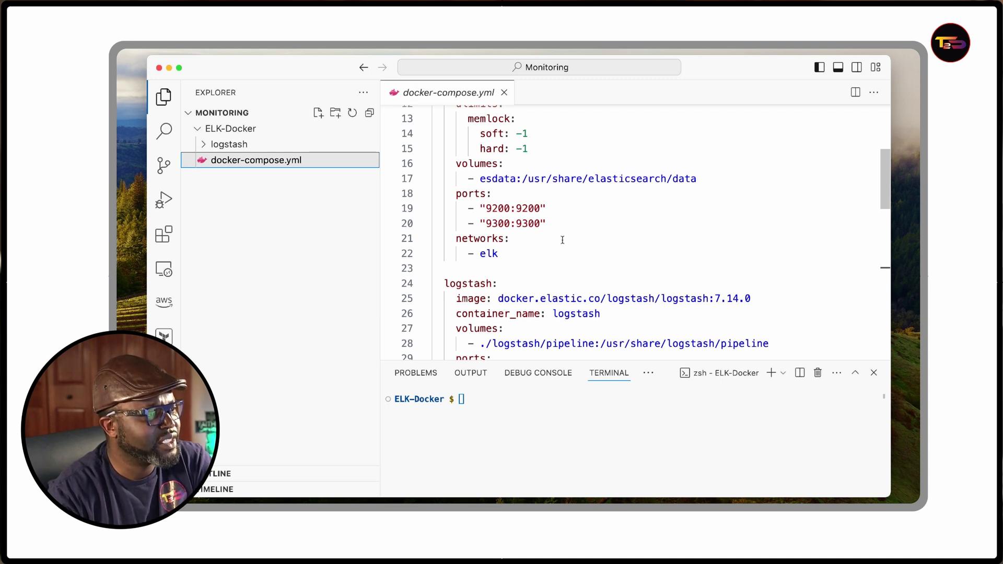
scroll(562, 239, down, 2)
scroll(562, 240, down, 1)
scroll(562, 239, down, 1)
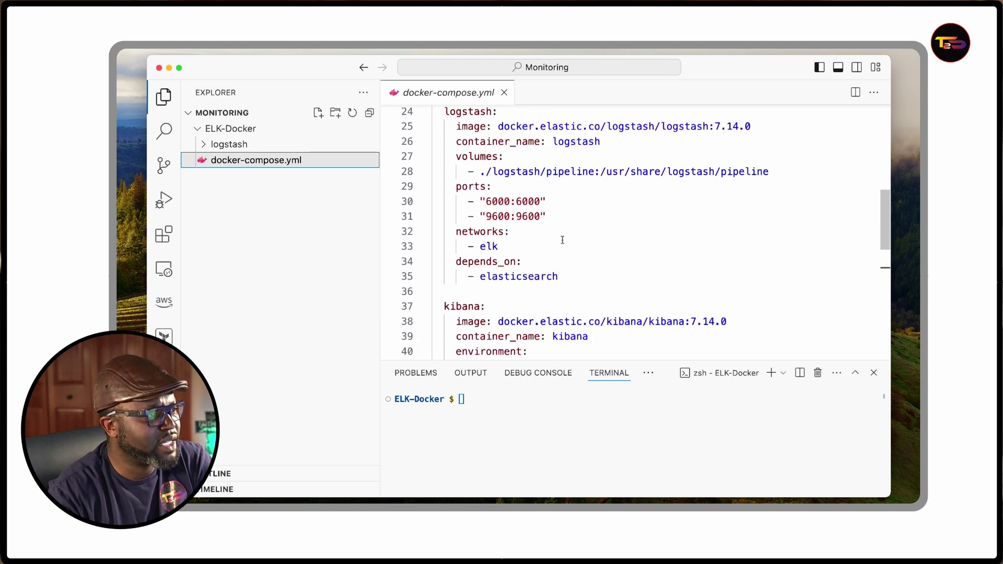
scroll(562, 240, down, 1)
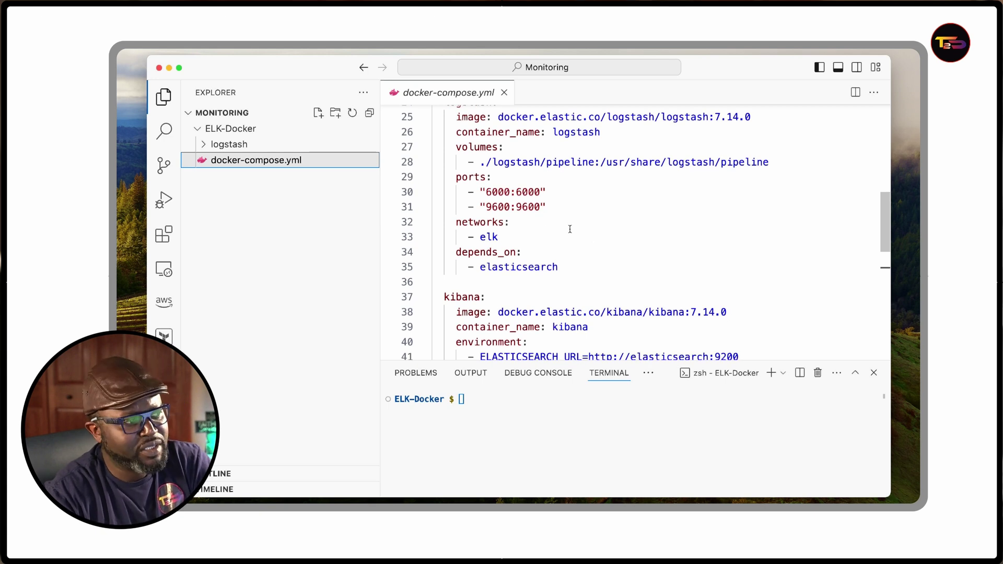
drag(487, 191, 541, 190)
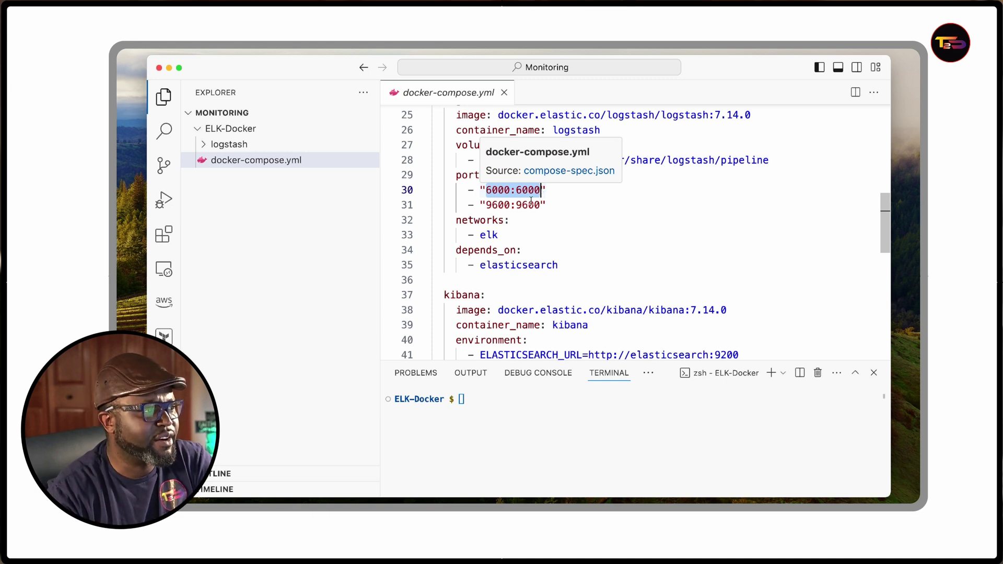
click(600, 220)
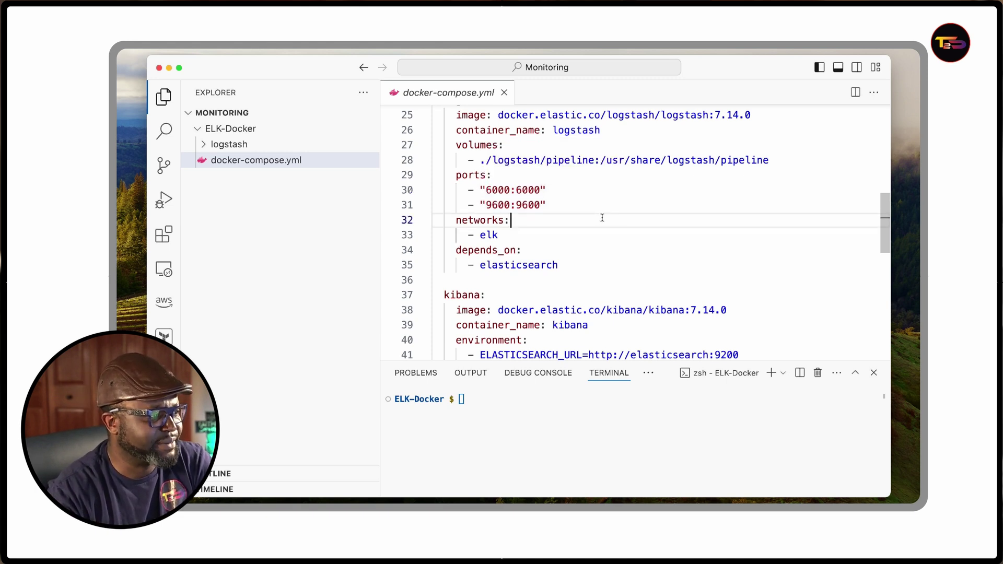
scroll(602, 217, down, 3)
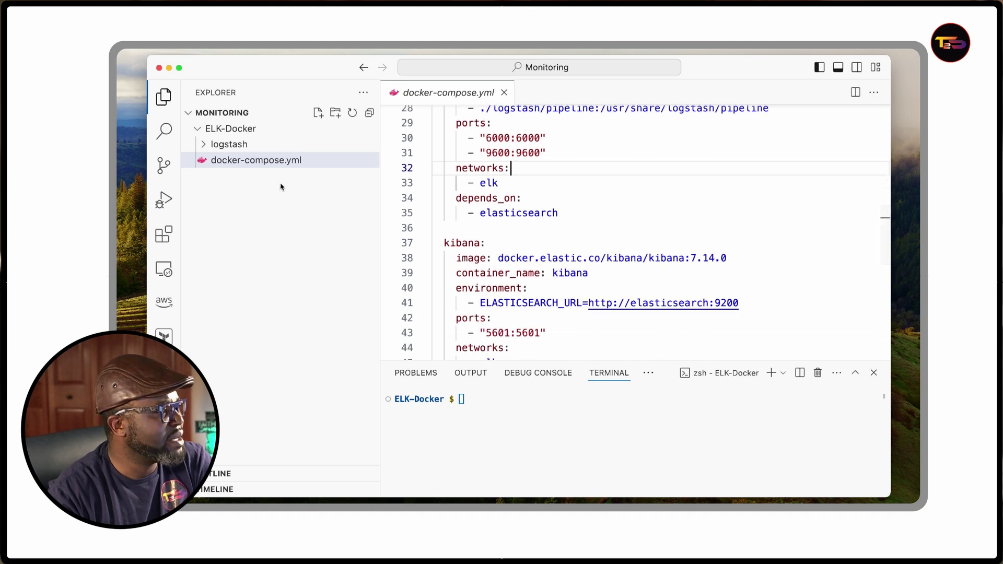
Expand the logstash folder to reveal the pipeline subfolder and logstash.conf
click(205, 144)
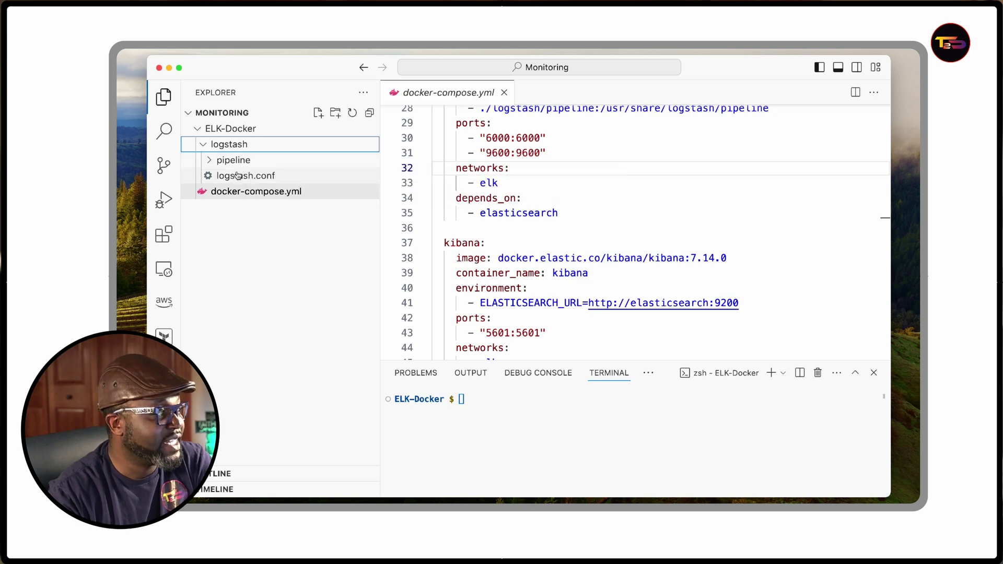
In logstash.conf, highlight the beats input, the elasticsearch output and the filter block
click(246, 180)
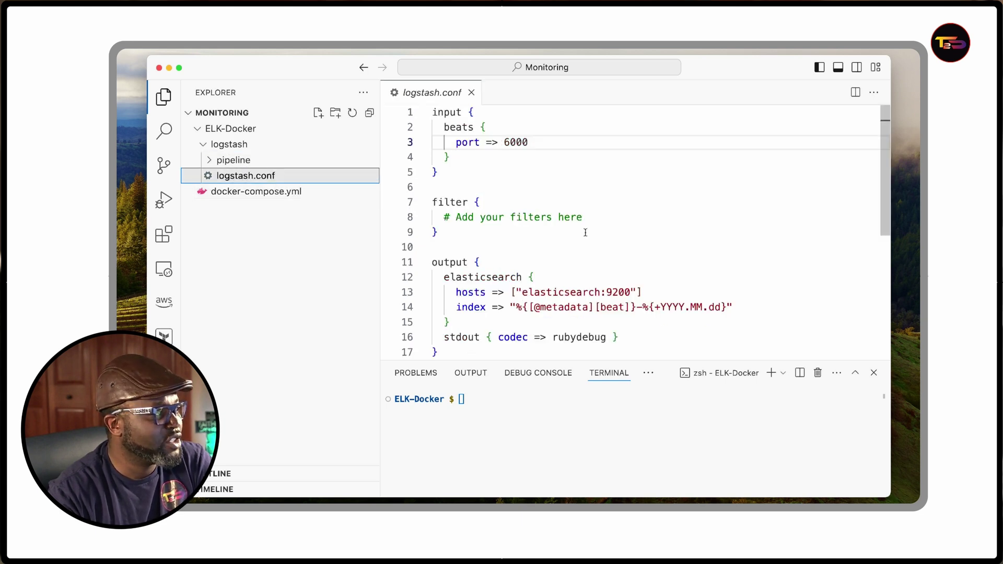
scroll(585, 230, down, 3)
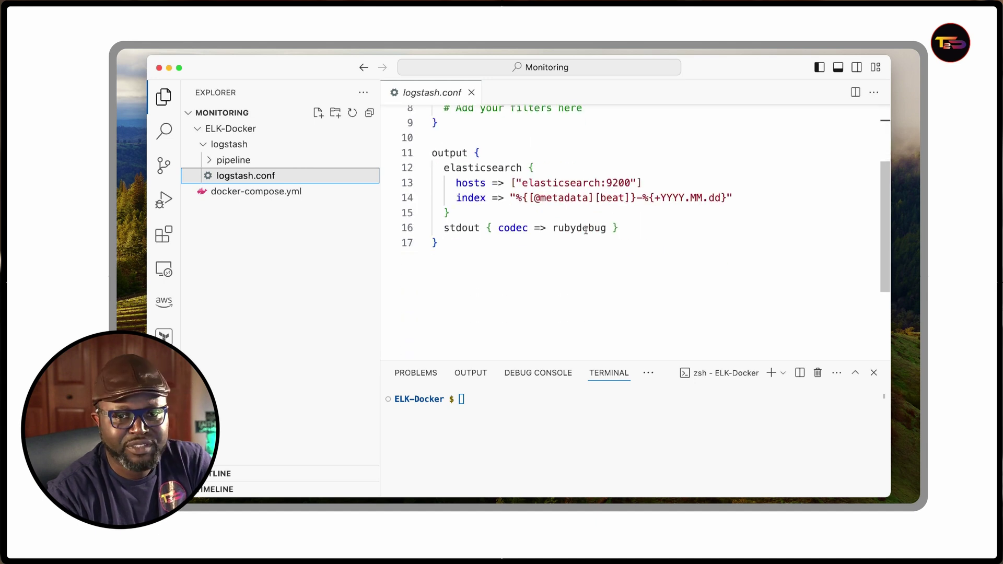
scroll(585, 231, up, 3)
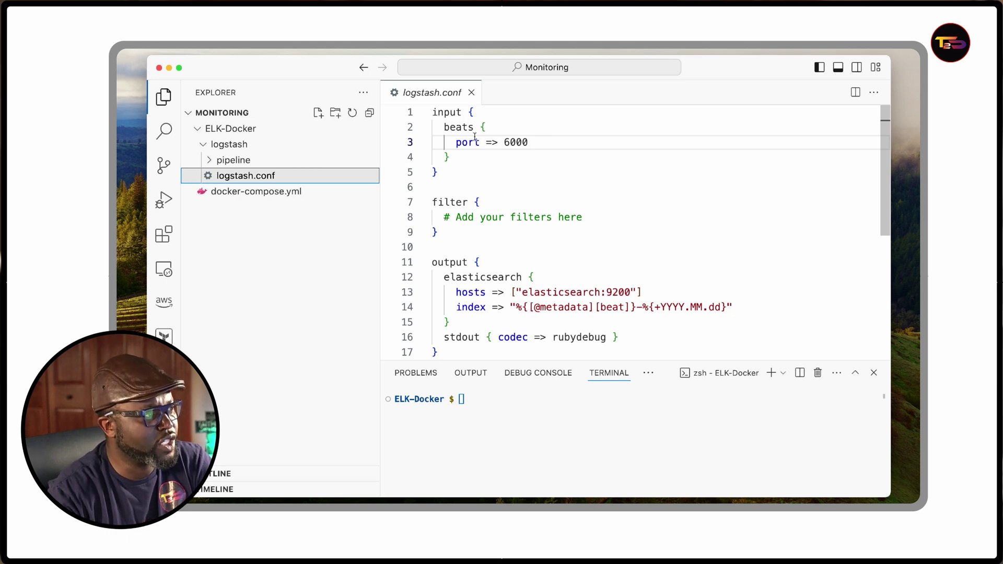
double_click(473, 129)
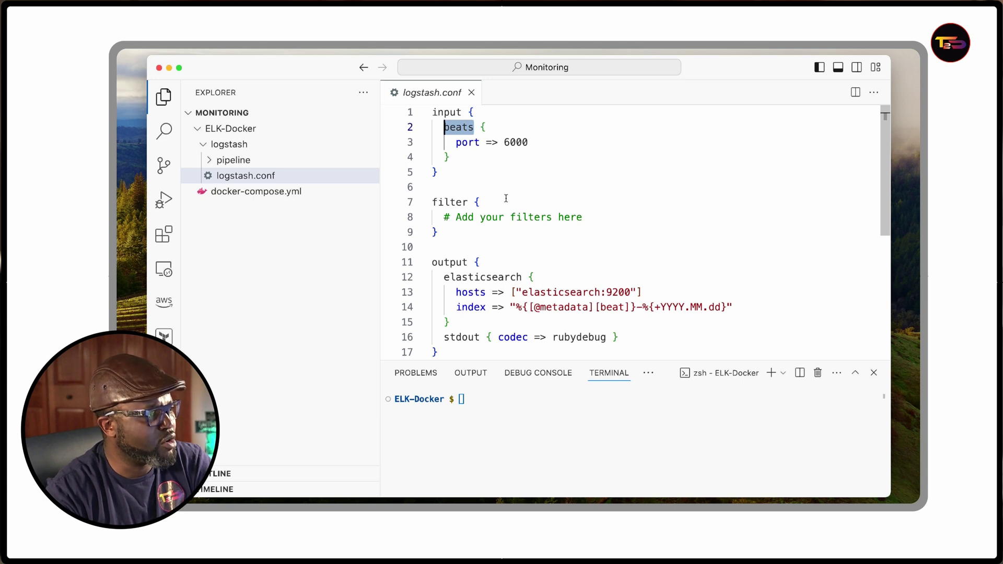
scroll(525, 233, down, 5)
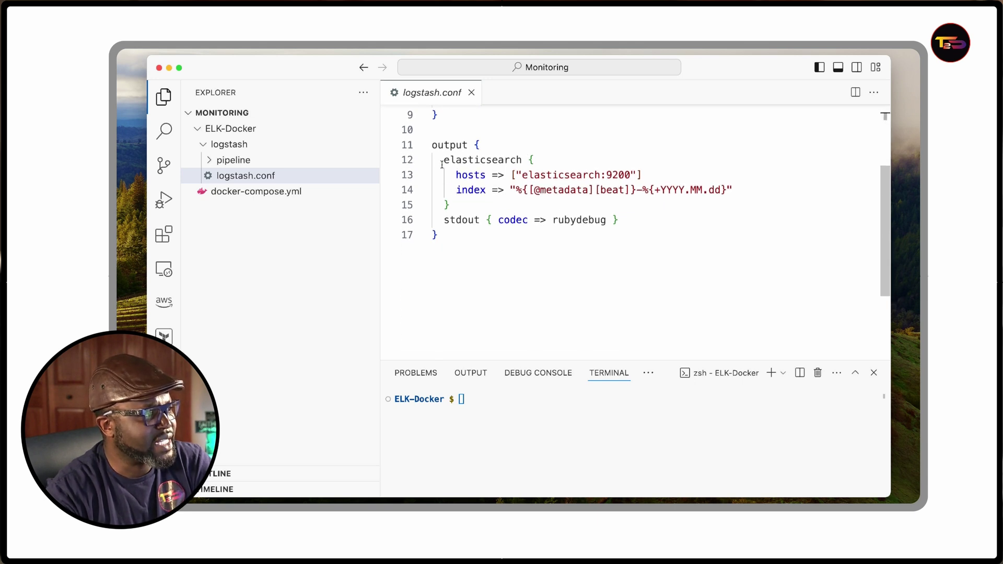
drag(442, 163, 529, 160)
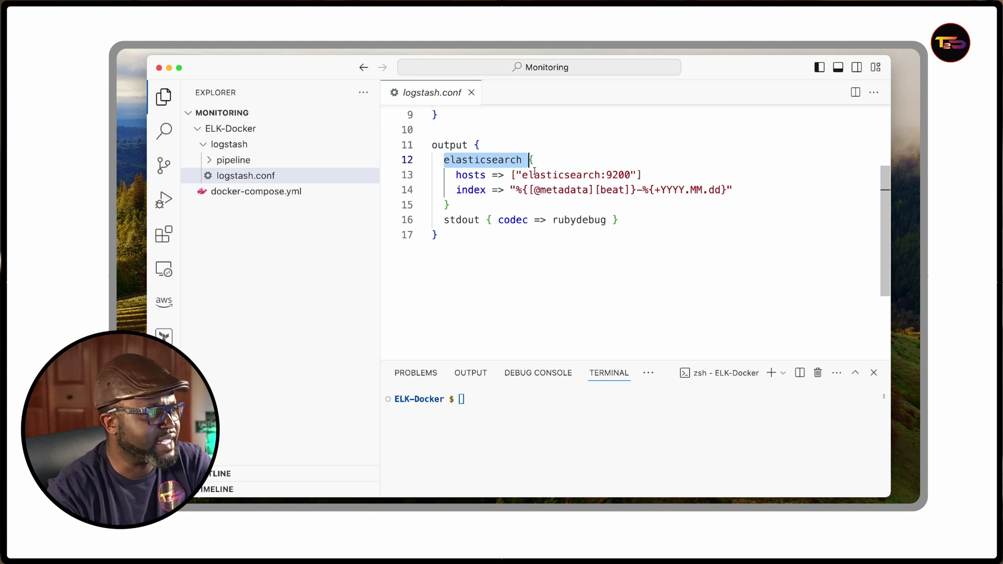
scroll(534, 198, up, 2)
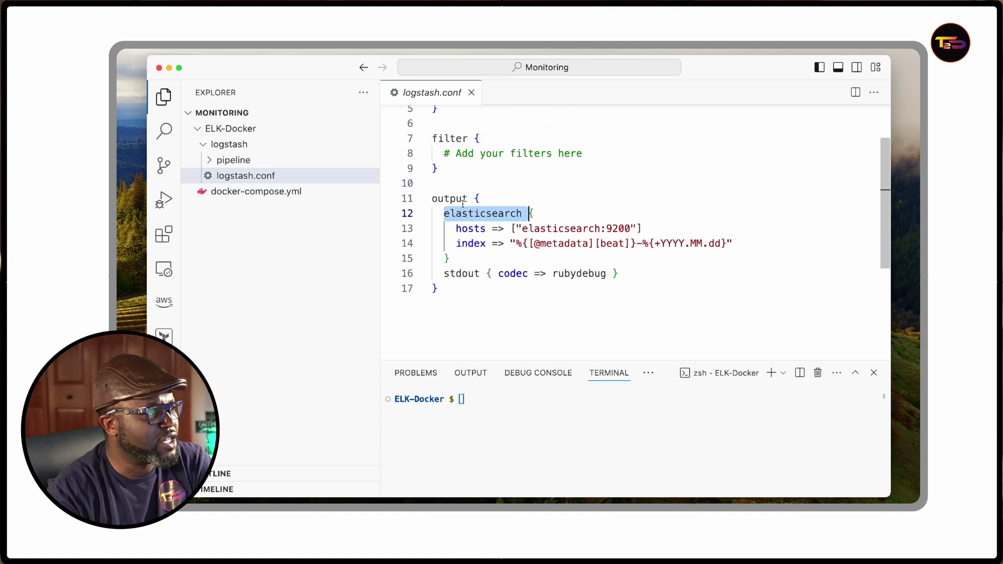
scroll(463, 203, up, 2)
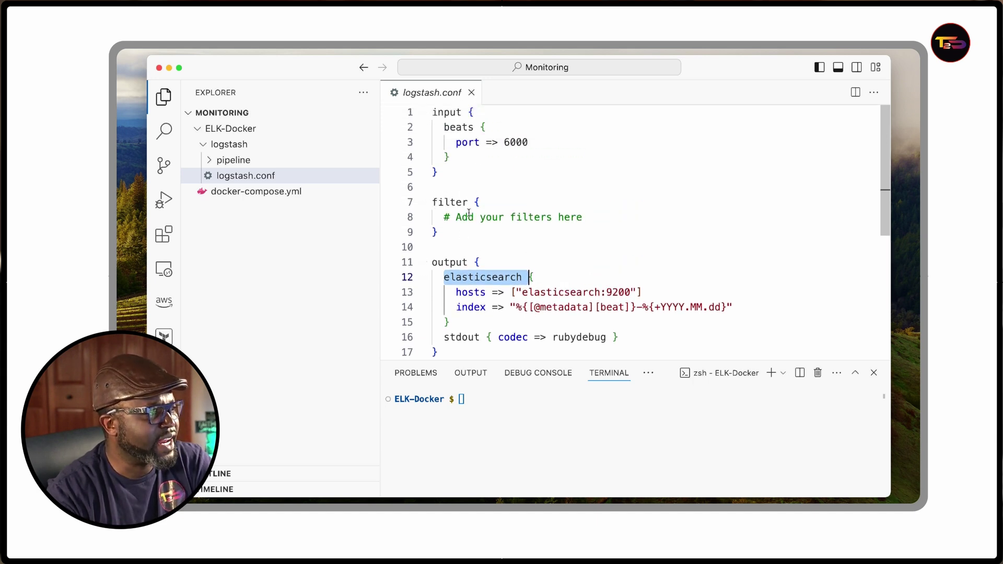
drag(433, 202, 569, 233)
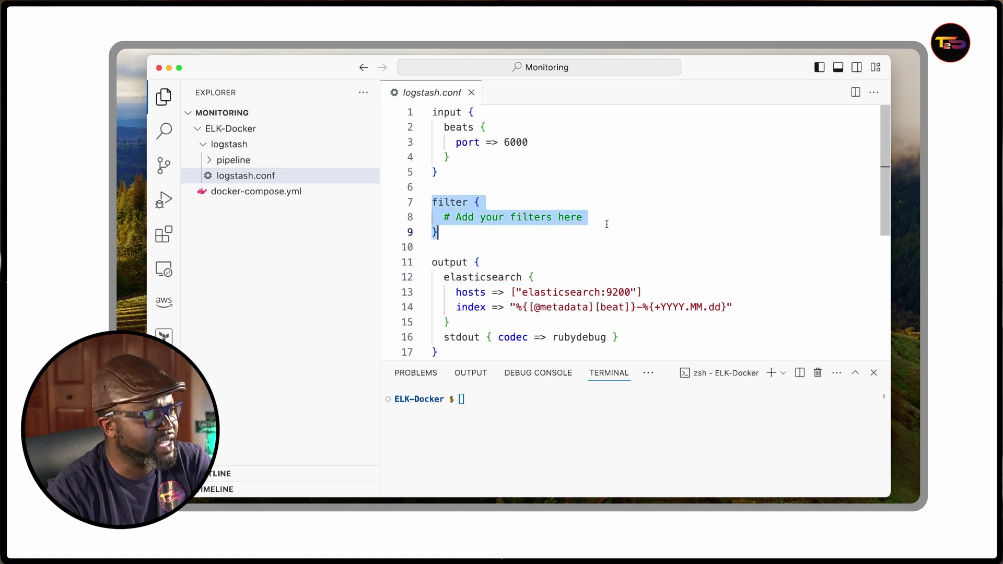
double_click(561, 218)
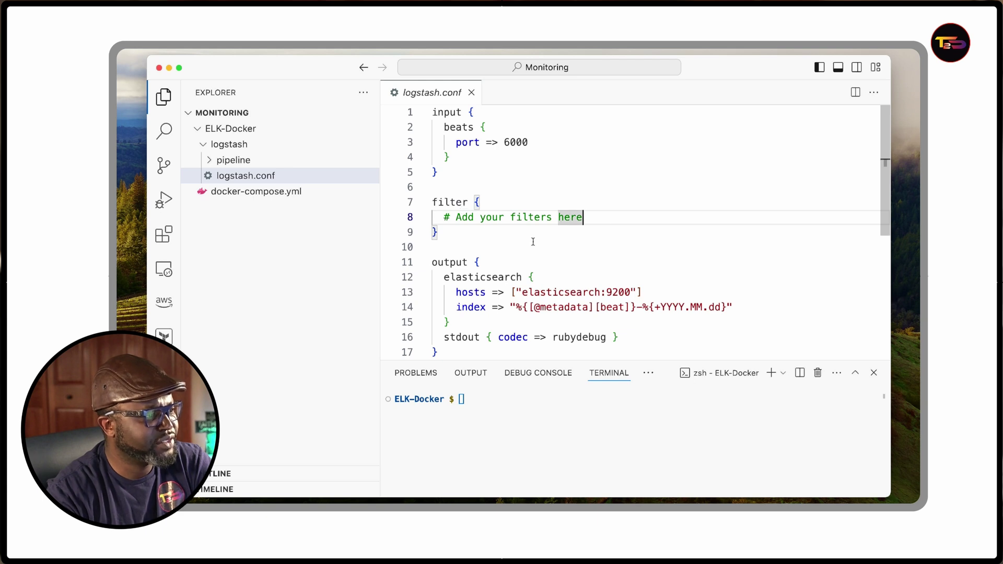
scroll(533, 241, down, 3)
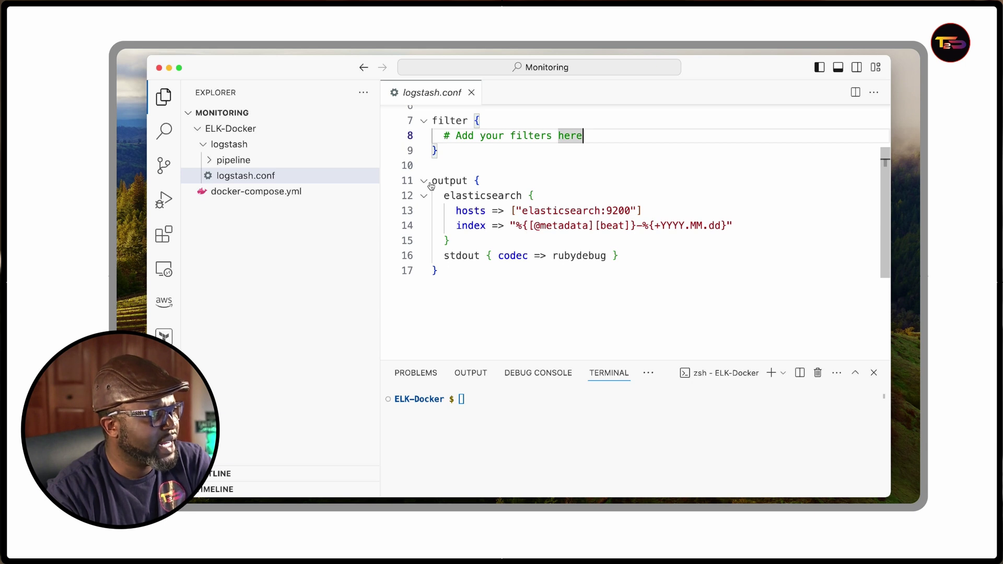
Highlight output, elasticsearch and the beat field in the index pattern, then heighten the terminal
drag(432, 181, 468, 183)
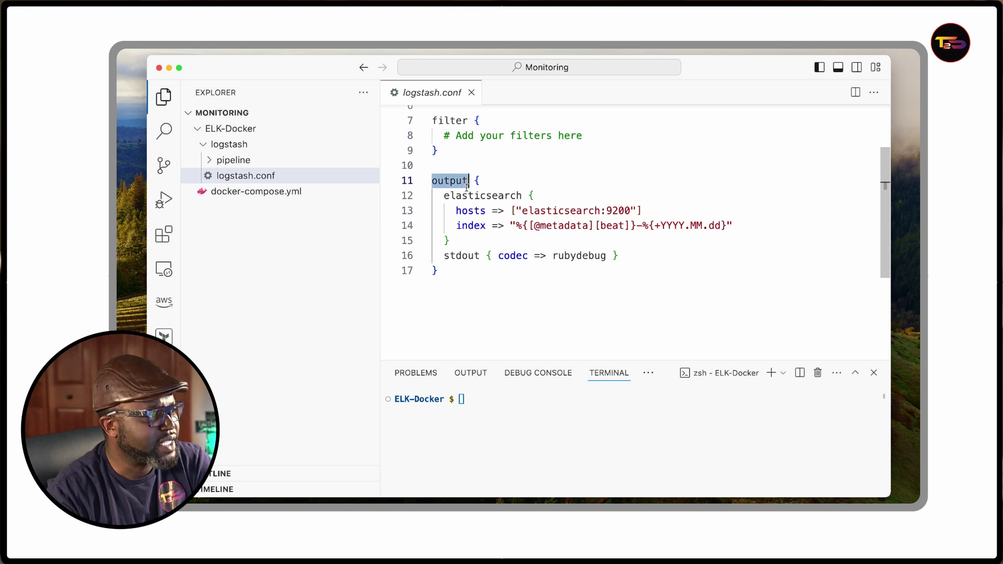
drag(443, 196, 522, 197)
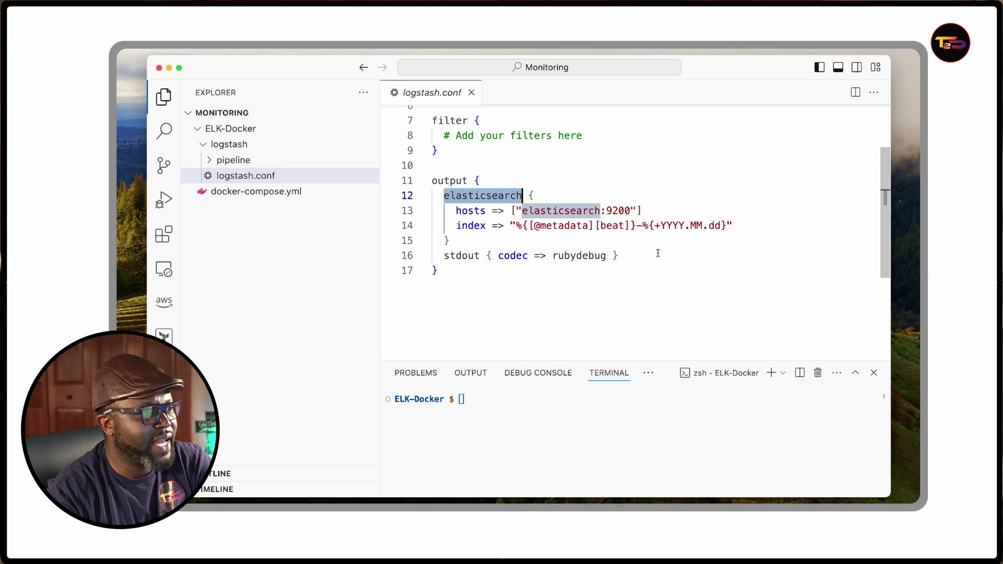
scroll(657, 253, down, 1)
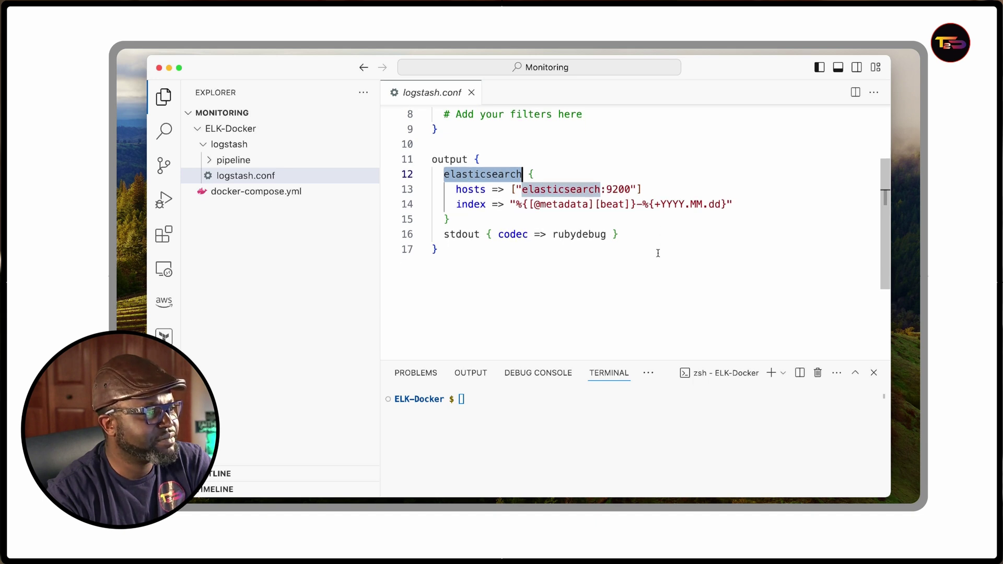
scroll(657, 254, down, 1)
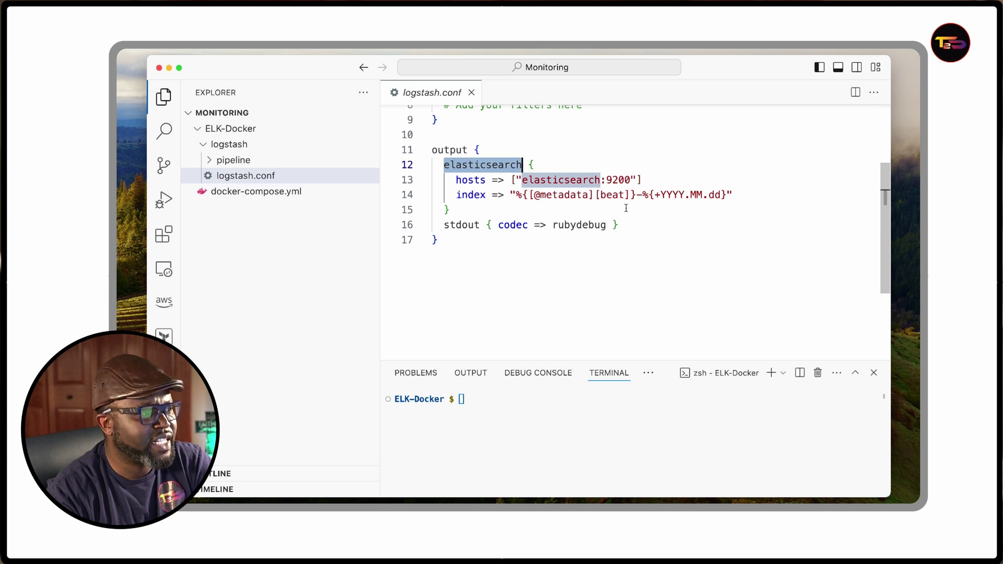
drag(625, 196, 601, 196)
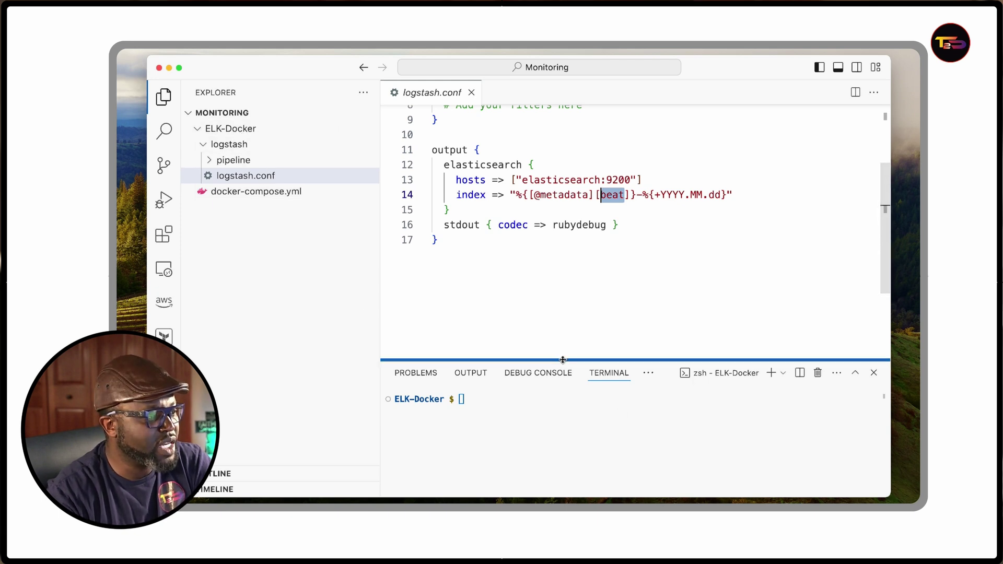
drag(562, 360, 564, 311)
Focus the ELK-Docker terminal with docker-compose up -d typed at the prompt, unexecuted
click(486, 347)
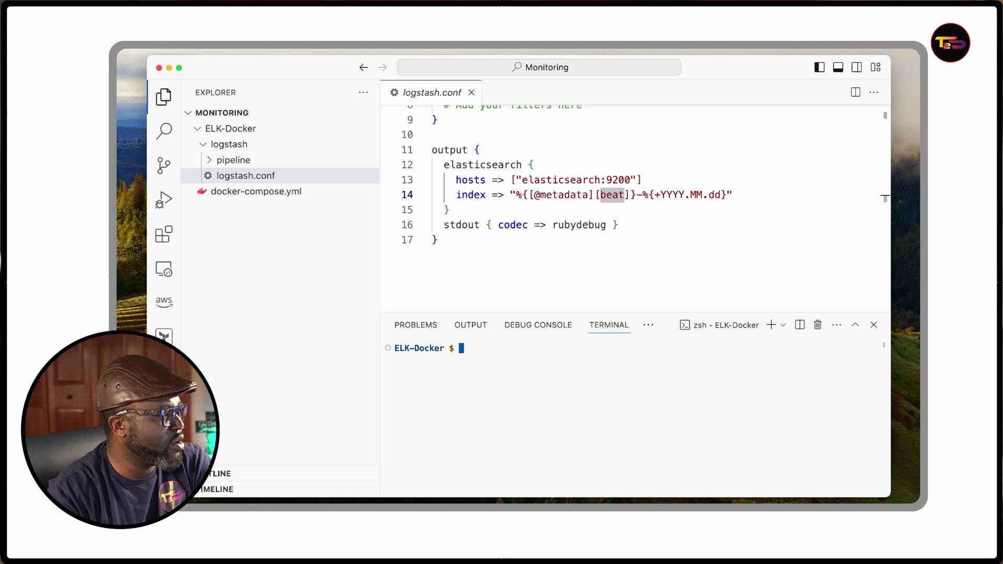
key(super+Tab)
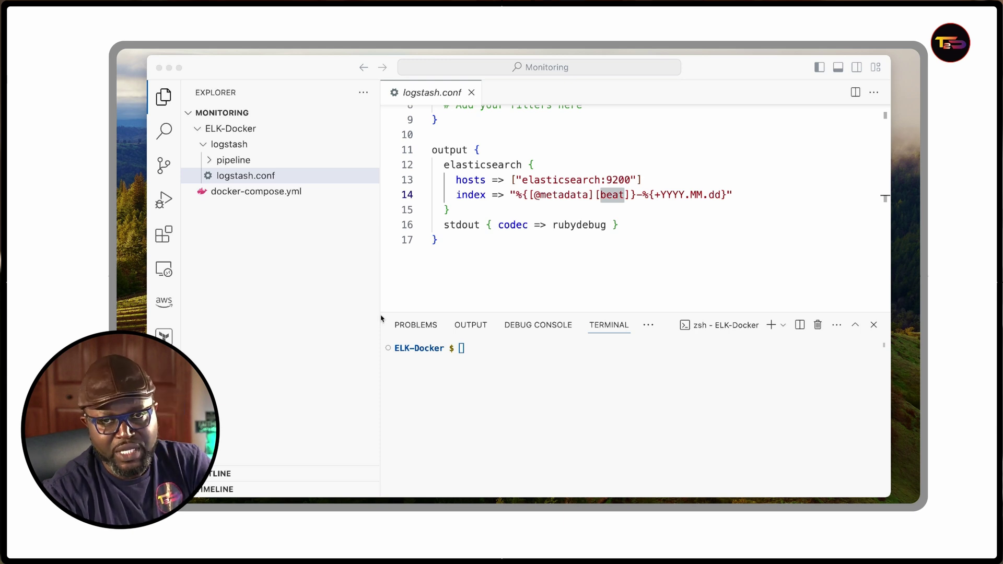
click(879, 263)
click(483, 351)
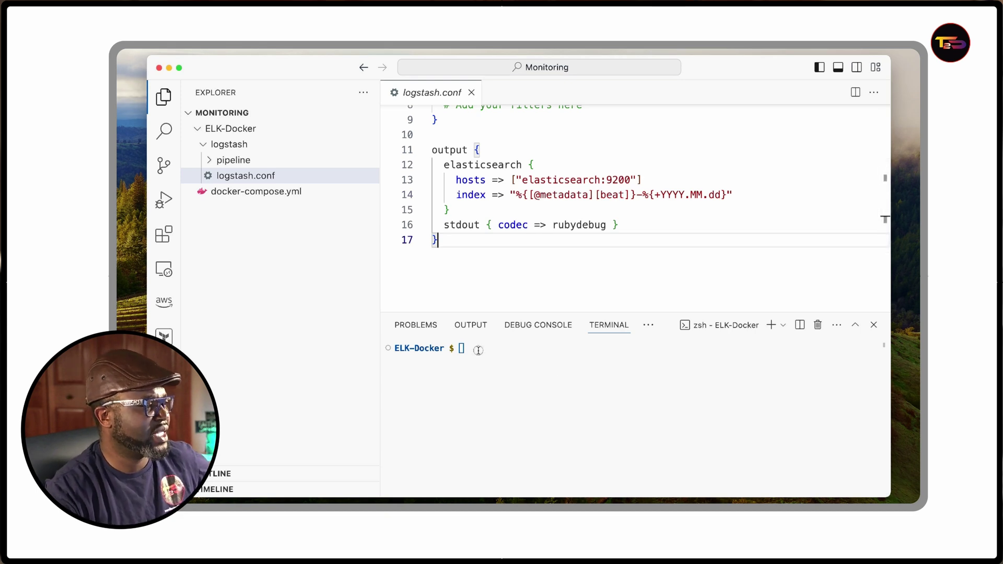
text(docker)
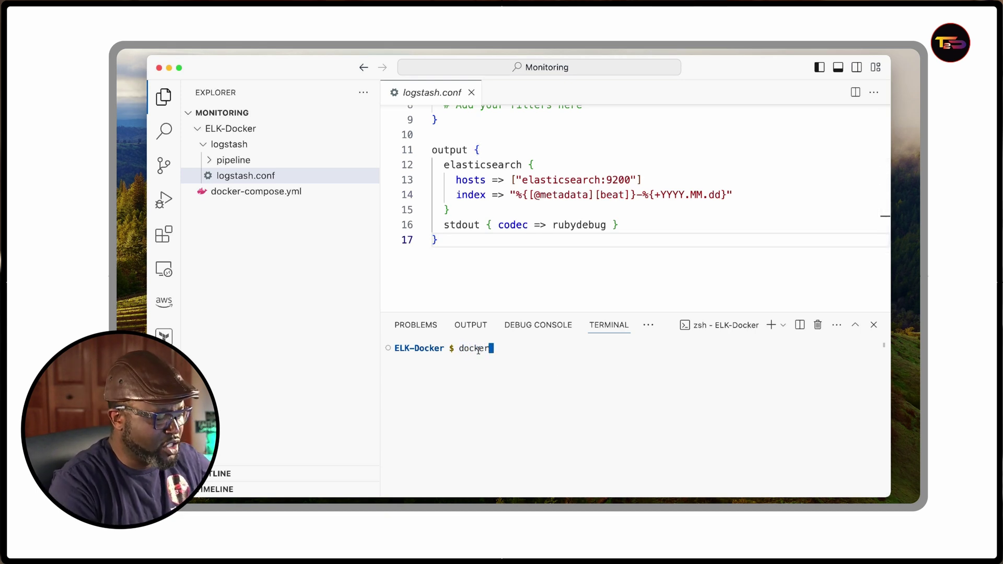
text(-compose )
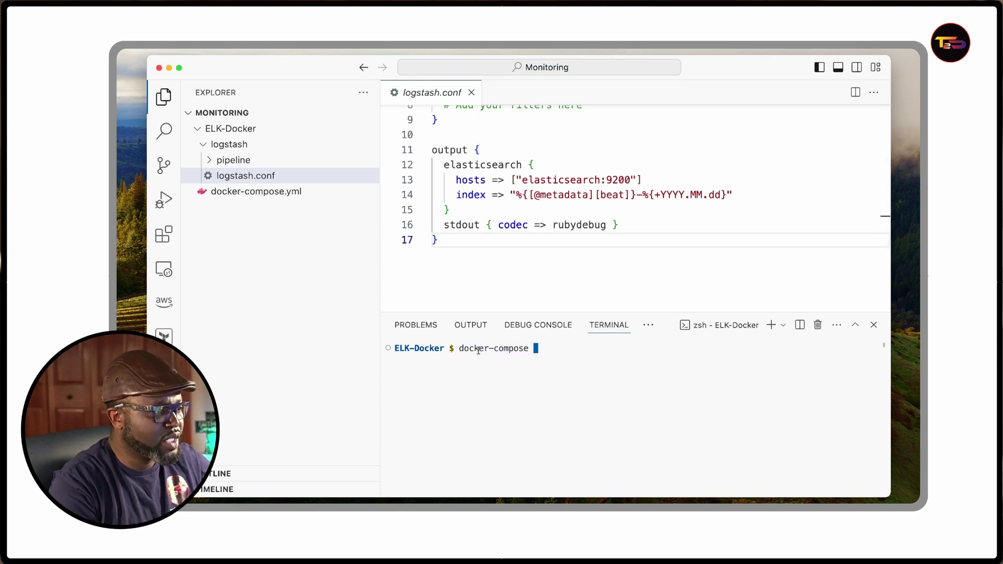
text(up )
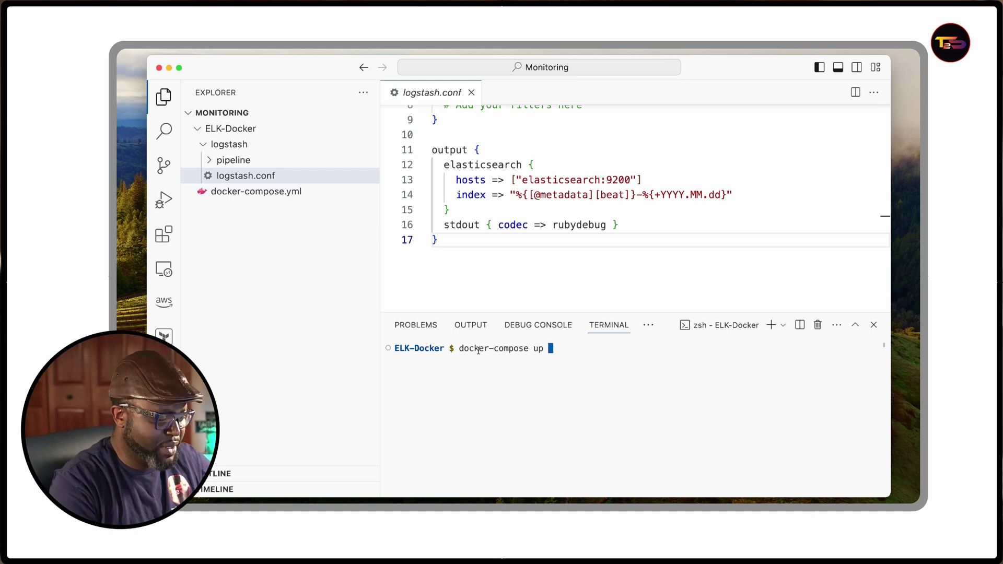
text(-d)
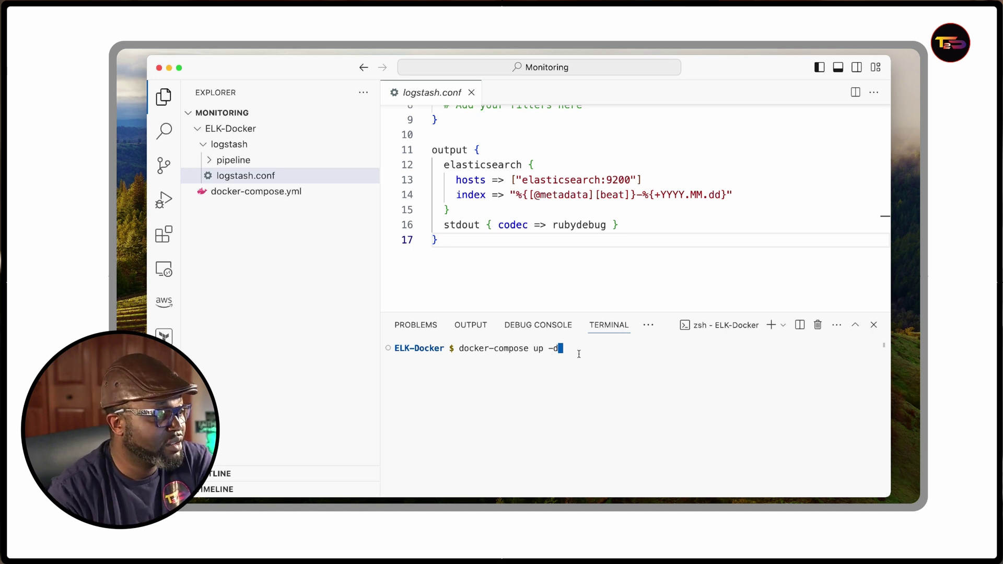
drag(529, 350, 450, 351)
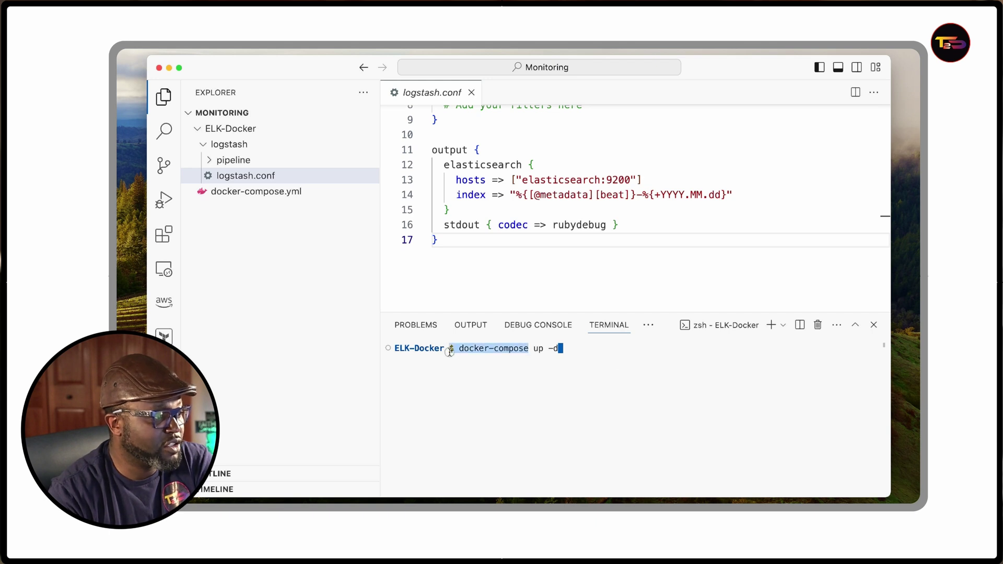
click(570, 350)
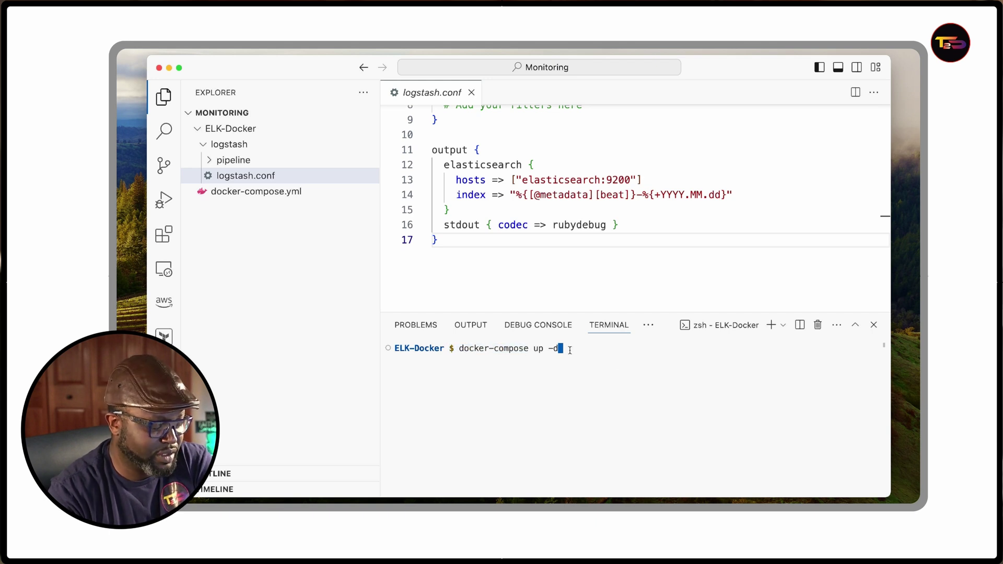
Run docker-compose up -d and highlight the elk-docker_elk network's Created status
key(Return)
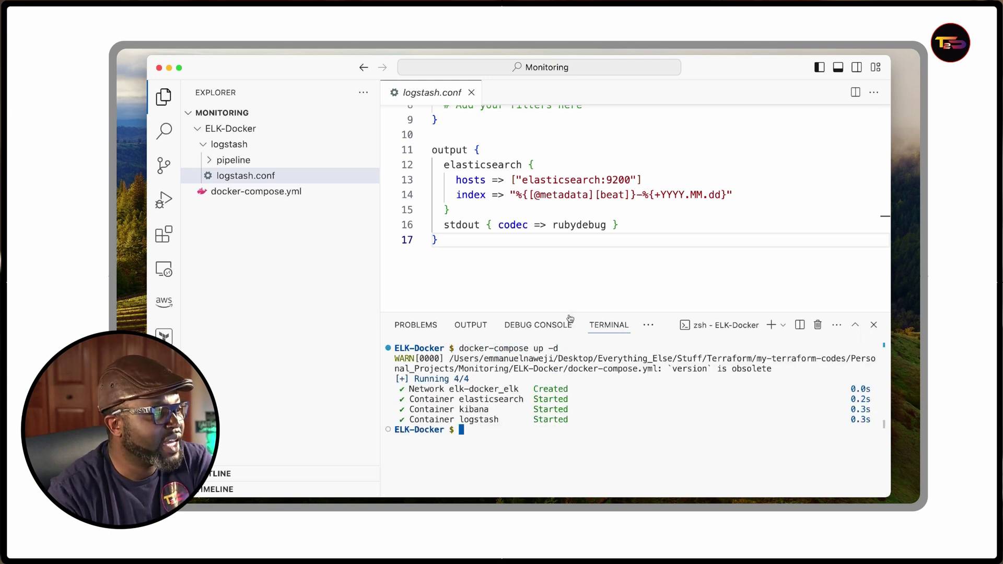
drag(568, 311, 572, 233)
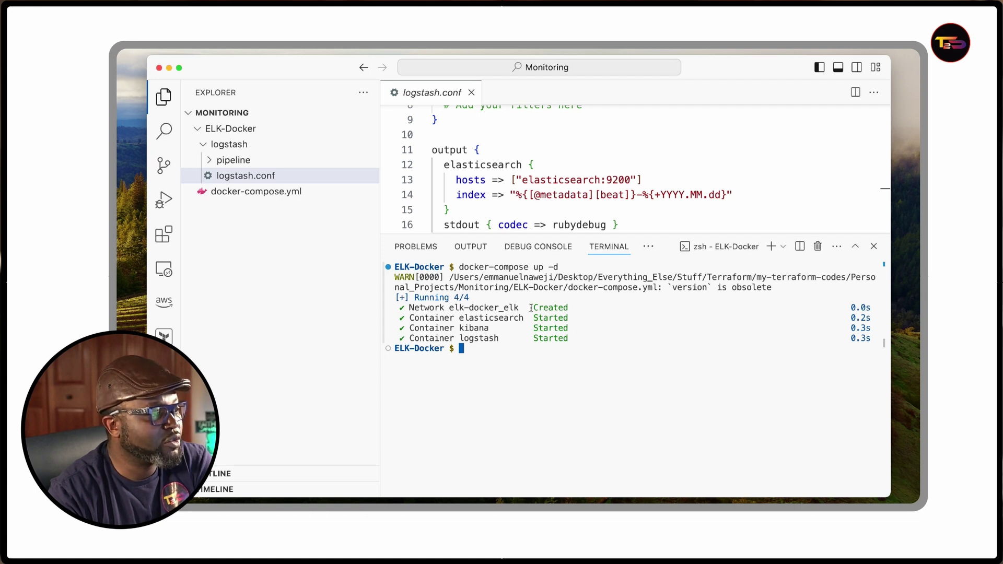
drag(530, 307, 576, 308)
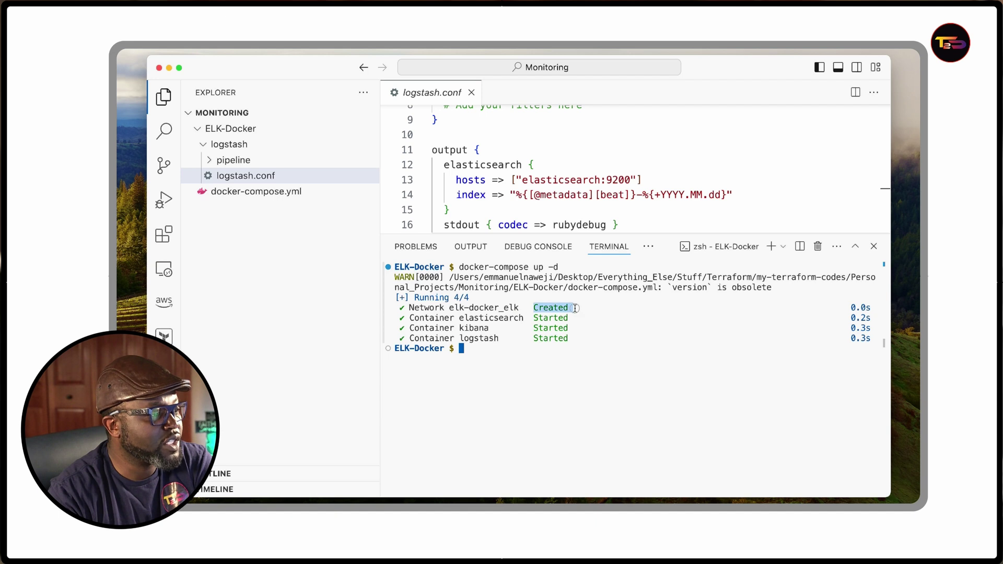
double_click(450, 308)
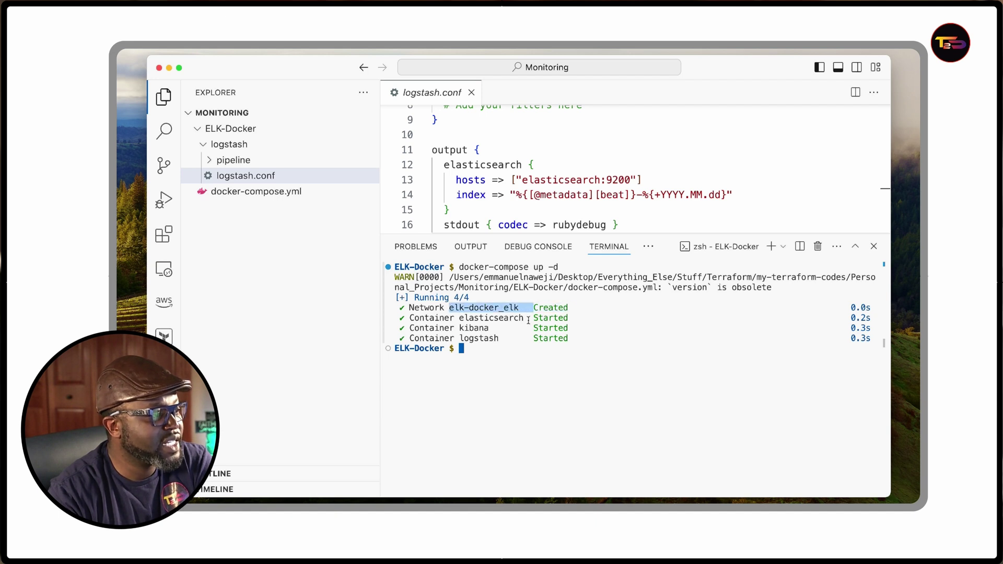
Highlight the elasticsearch, kibana and logstash container startup lines in the output
drag(460, 318, 526, 319)
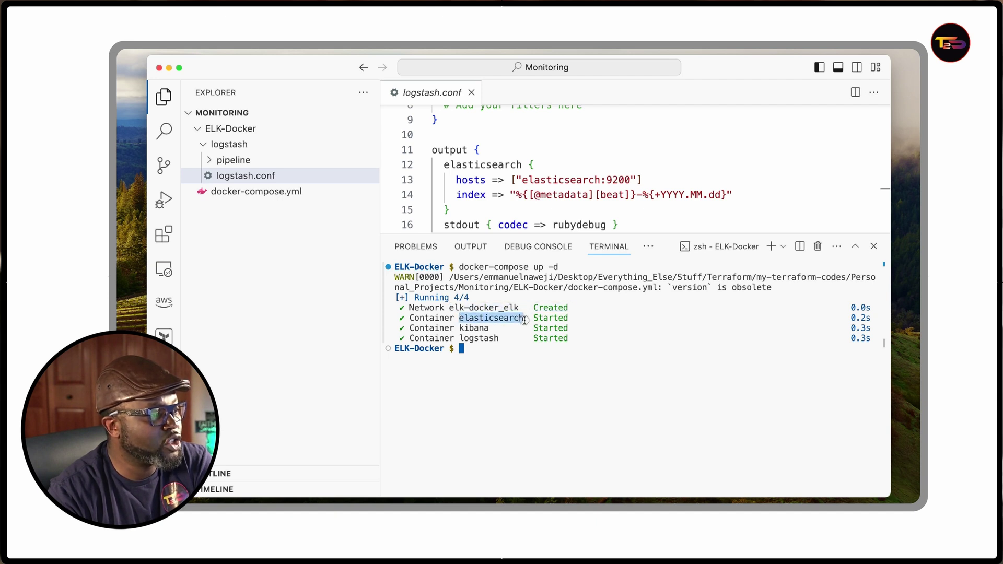
drag(461, 328, 505, 341)
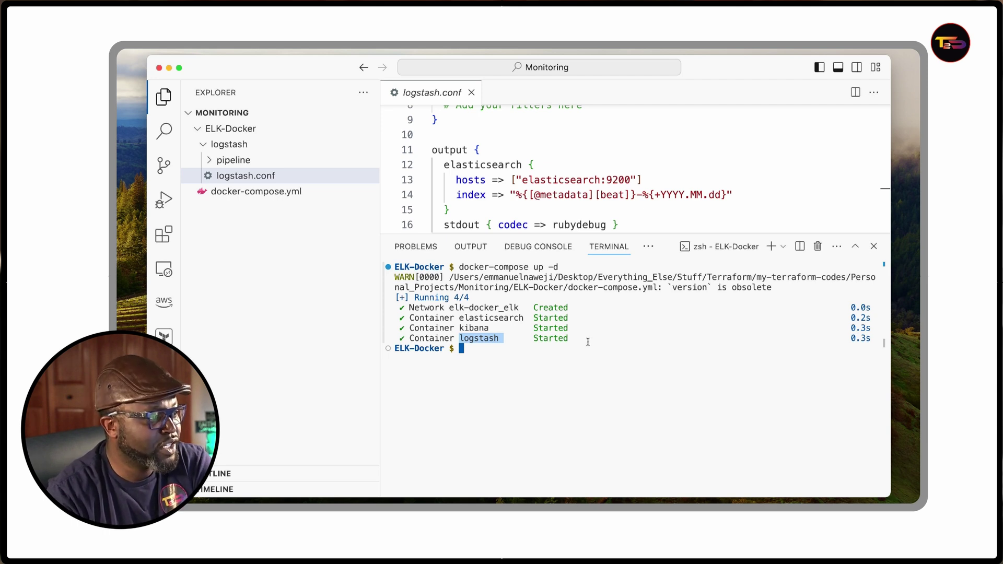
drag(574, 337, 402, 308)
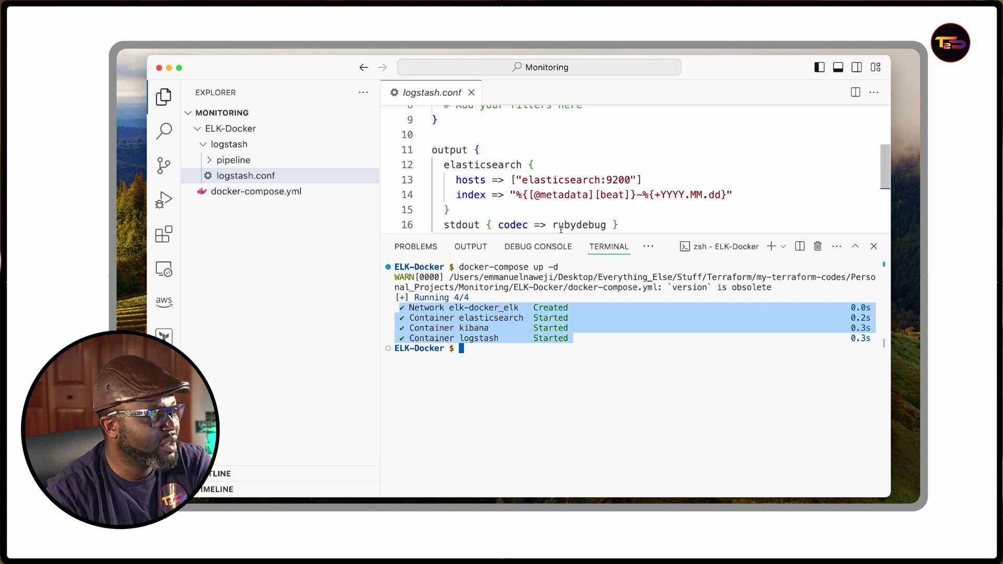
Shrink the terminal, review docker-compose.yml's services and volumes, then switch to the browser
drag(563, 232, 572, 325)
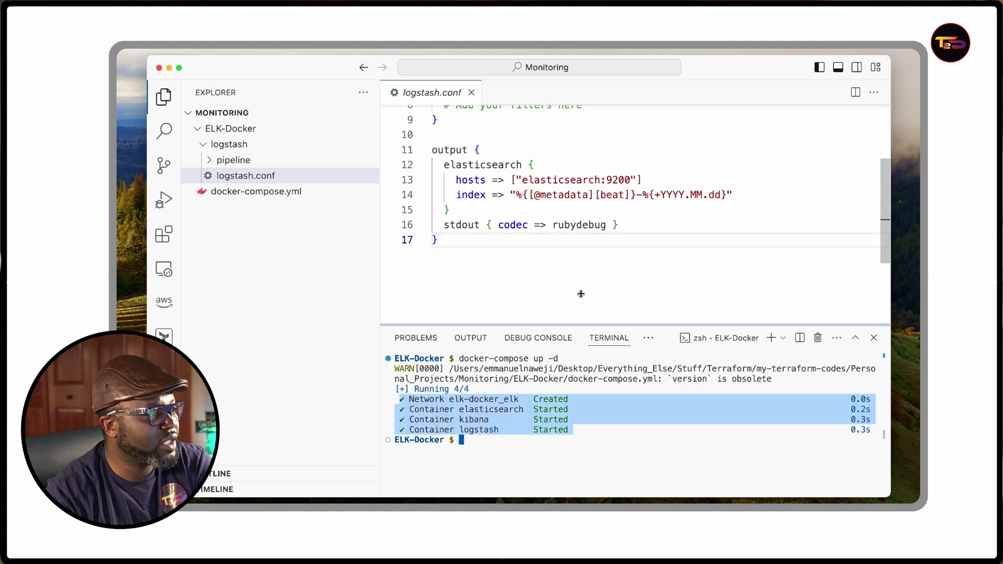
scroll(588, 269, up, 3)
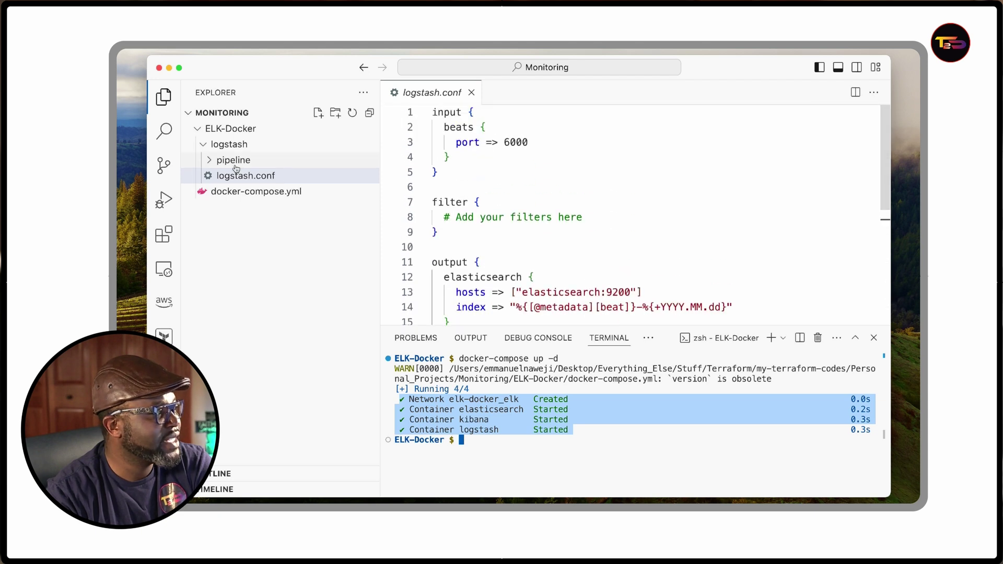
click(247, 193)
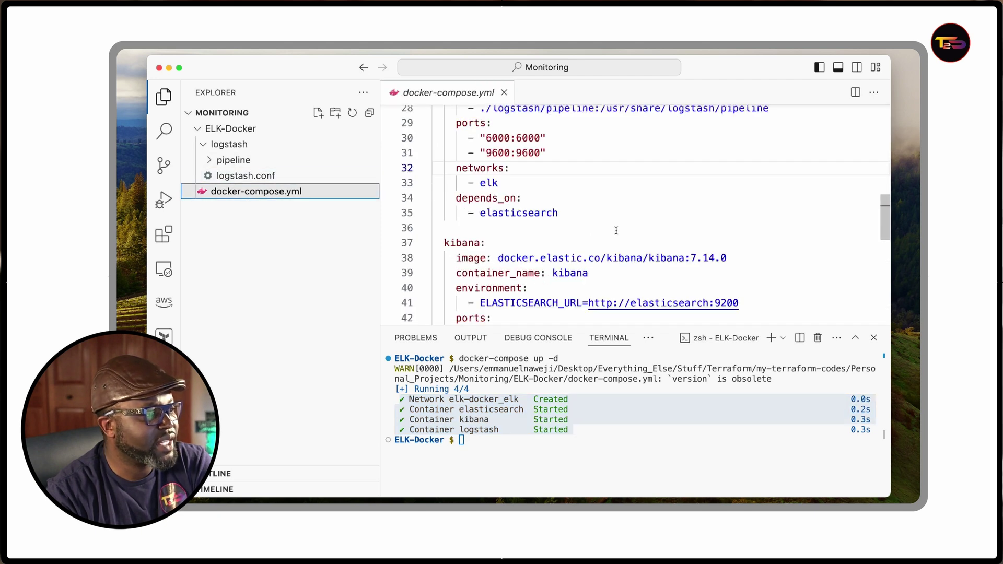
scroll(616, 230, down, 1)
scroll(616, 231, down, 2)
scroll(616, 230, down, 2)
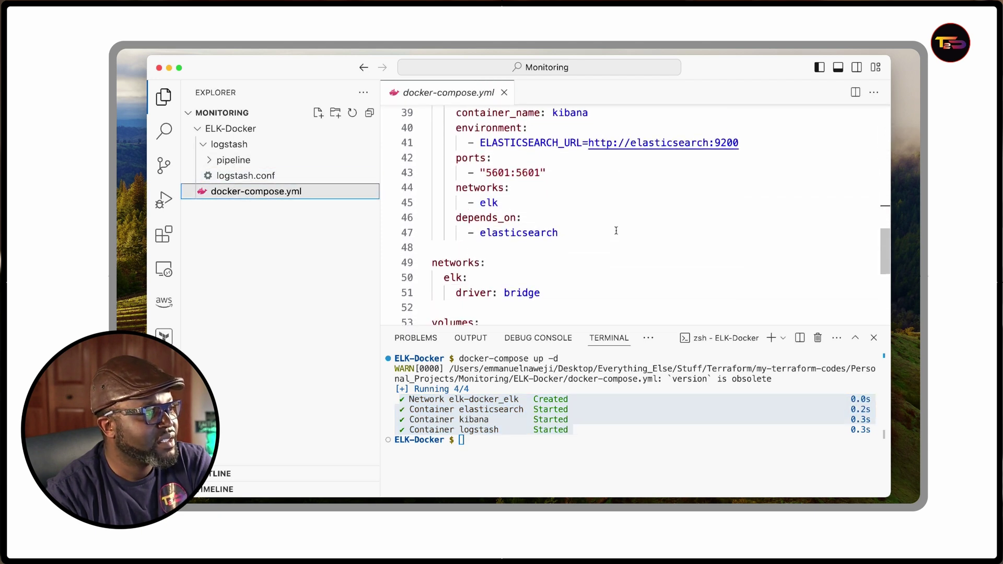
scroll(616, 231, down, 1)
scroll(613, 229, down, 2)
scroll(613, 230, down, 2)
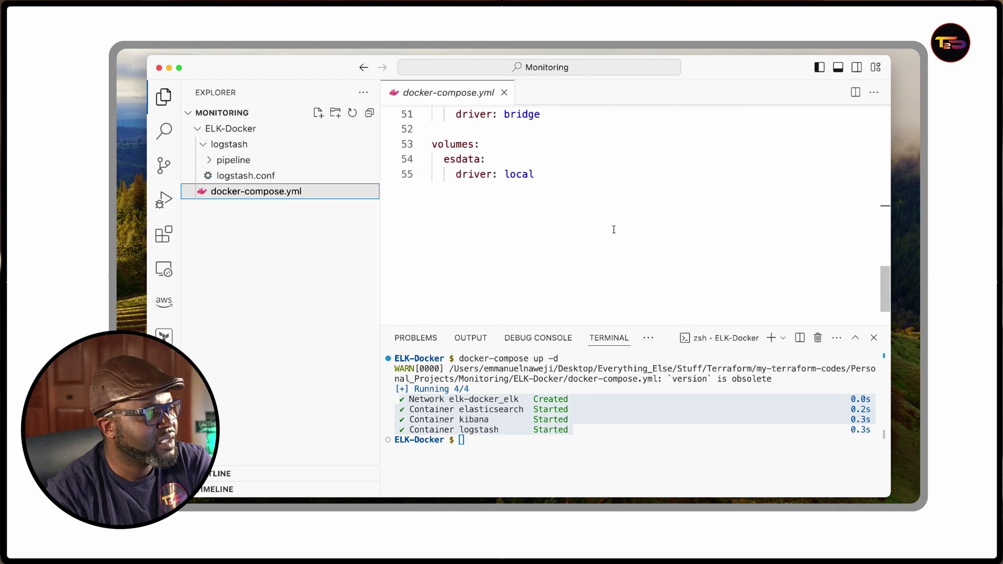
scroll(613, 229, up, 5)
scroll(615, 230, up, 2)
scroll(616, 230, up, 2)
scroll(615, 229, up, 3)
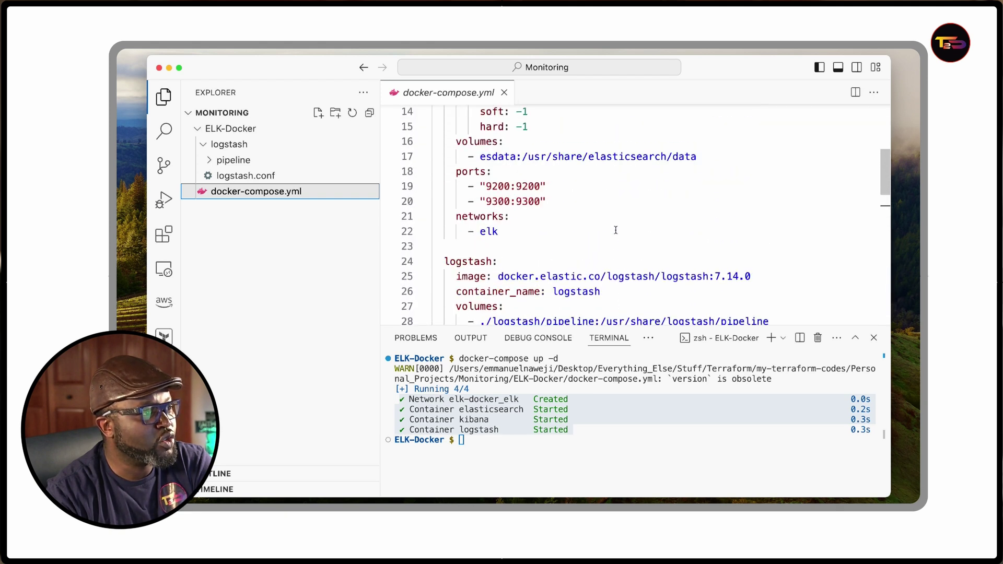
scroll(616, 229, up, 2)
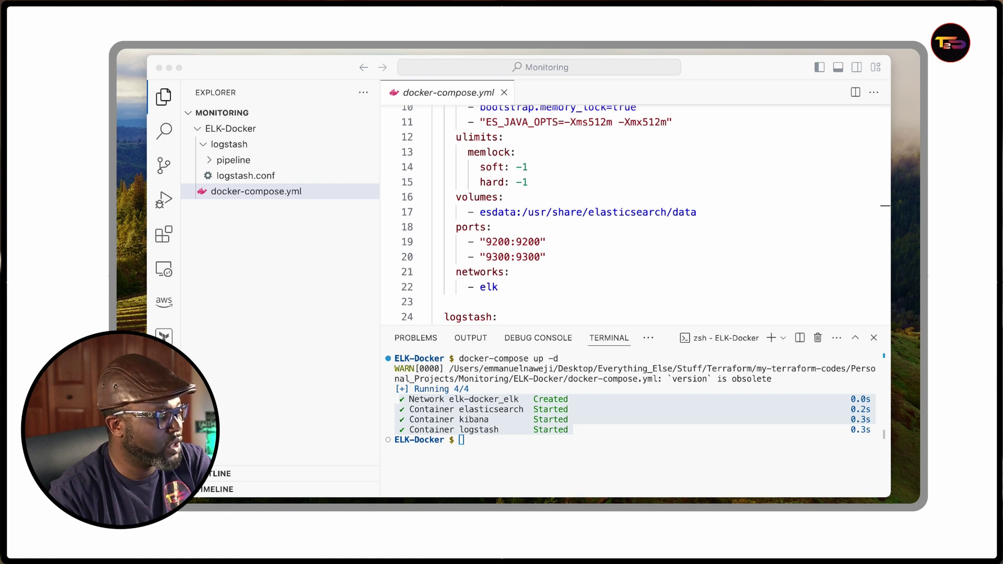
click(257, 192)
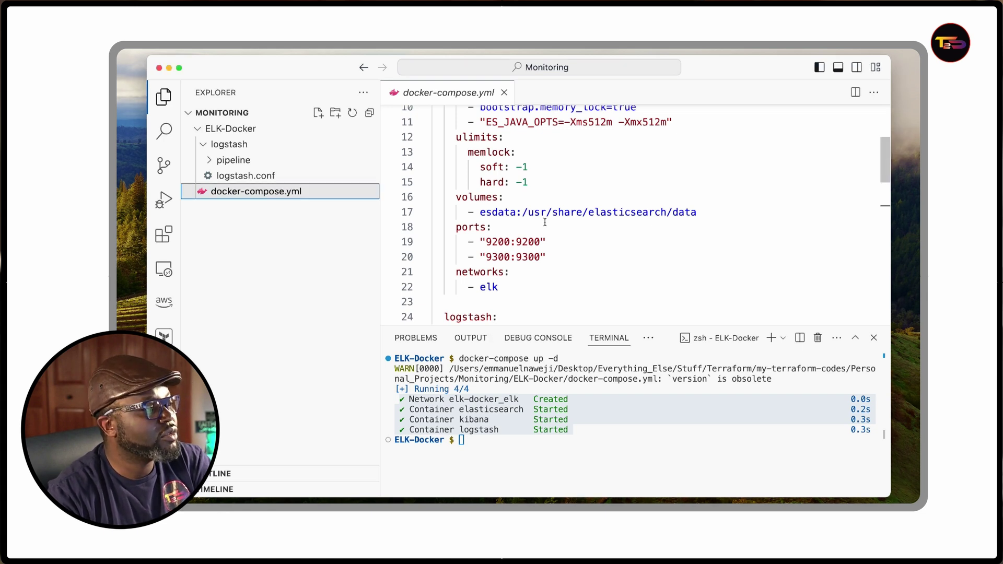
scroll(584, 241, up, 1)
scroll(584, 240, up, 5)
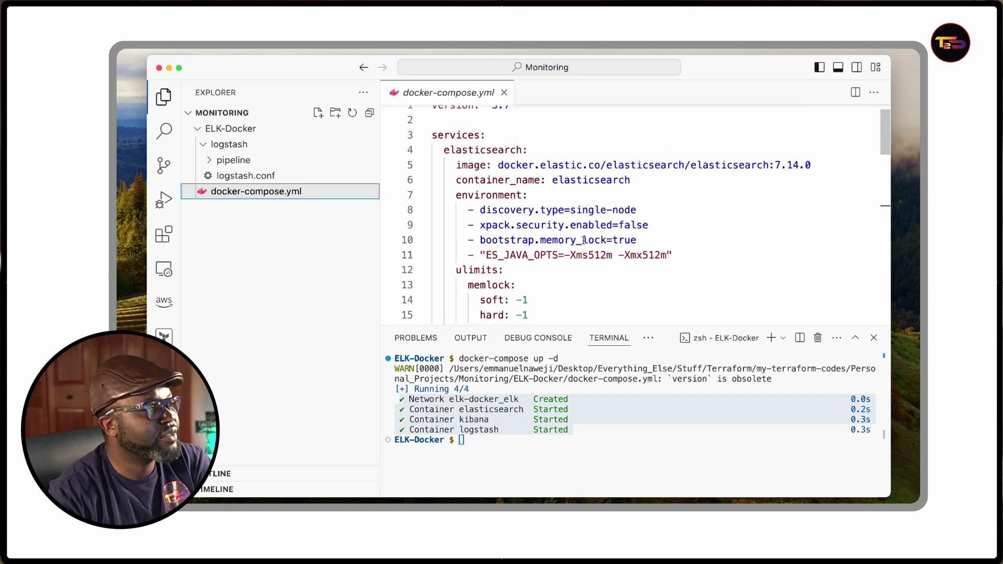
scroll(583, 241, up, 2)
key(super+Tab)
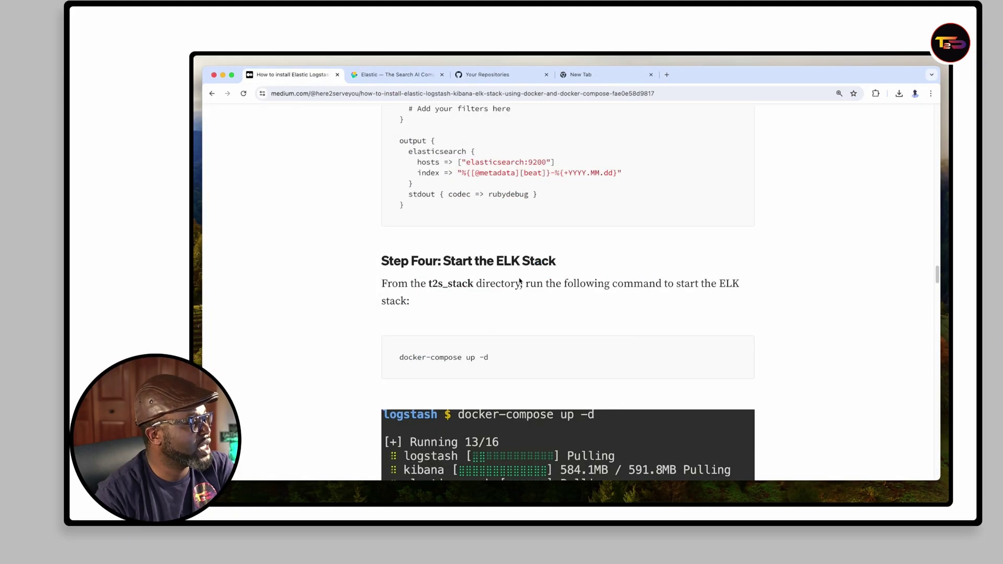
scroll(519, 280, down, 5)
scroll(495, 181, up, 2)
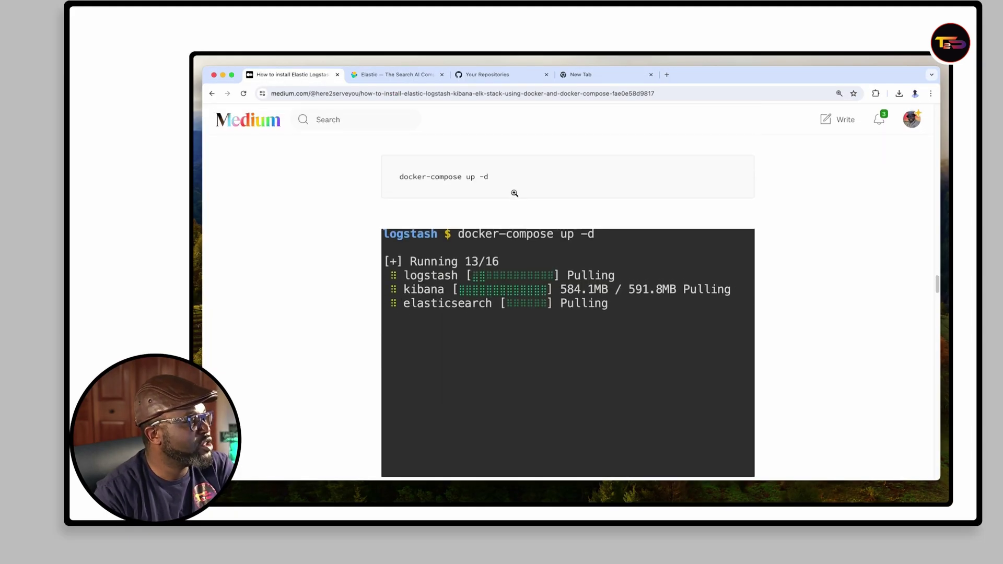
scroll(494, 181, up, 5)
scroll(392, 284, left, 2)
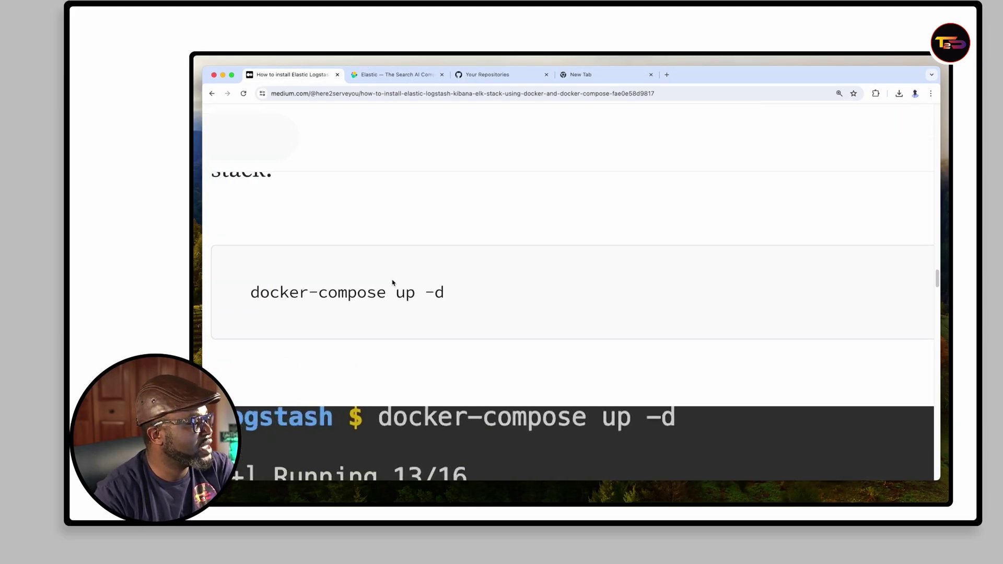
triple_click(243, 309)
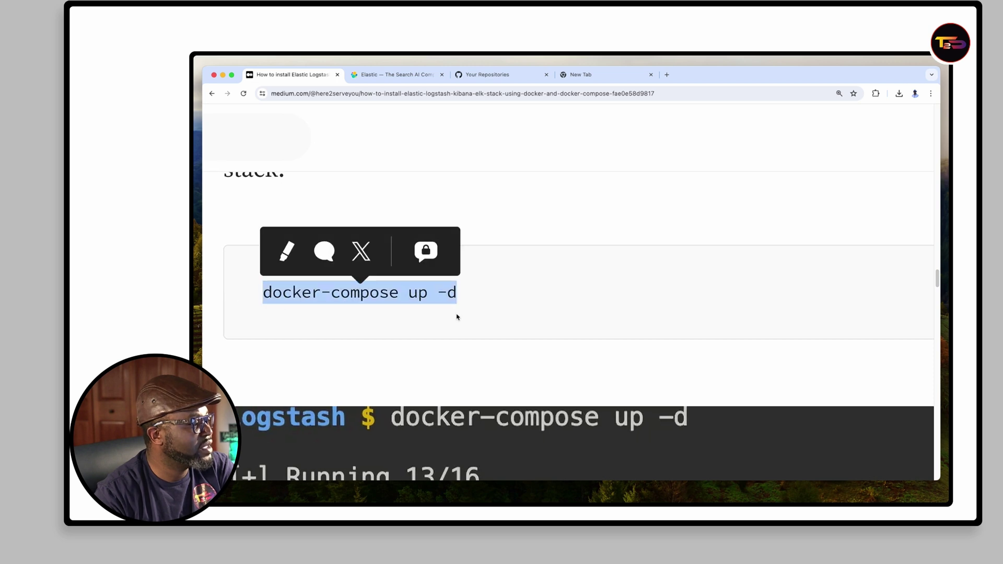
scroll(459, 313, down, 5)
scroll(564, 333, down, 1)
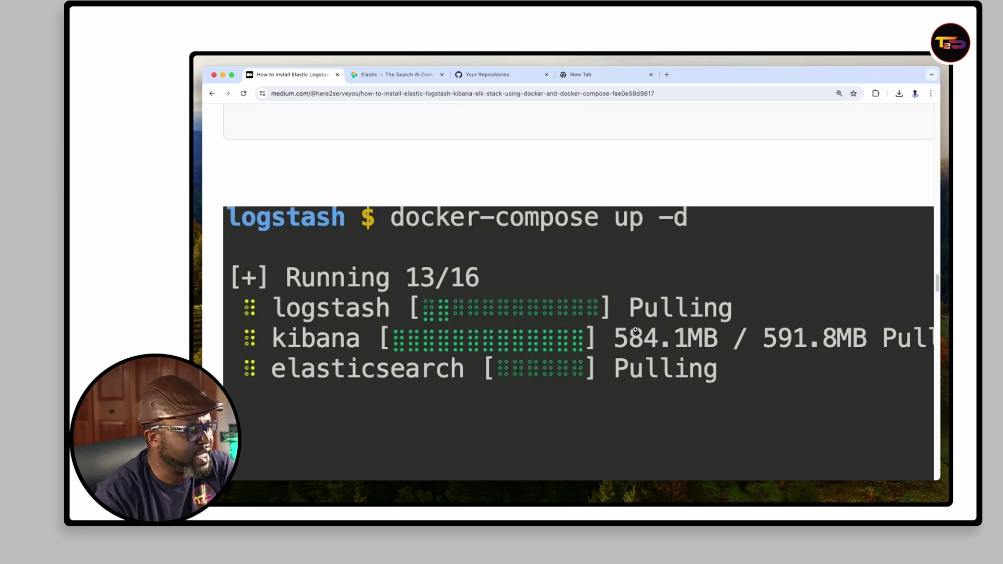
scroll(636, 330, down, 1)
scroll(636, 330, down, 3)
scroll(635, 330, down, 4)
scroll(636, 330, down, 3)
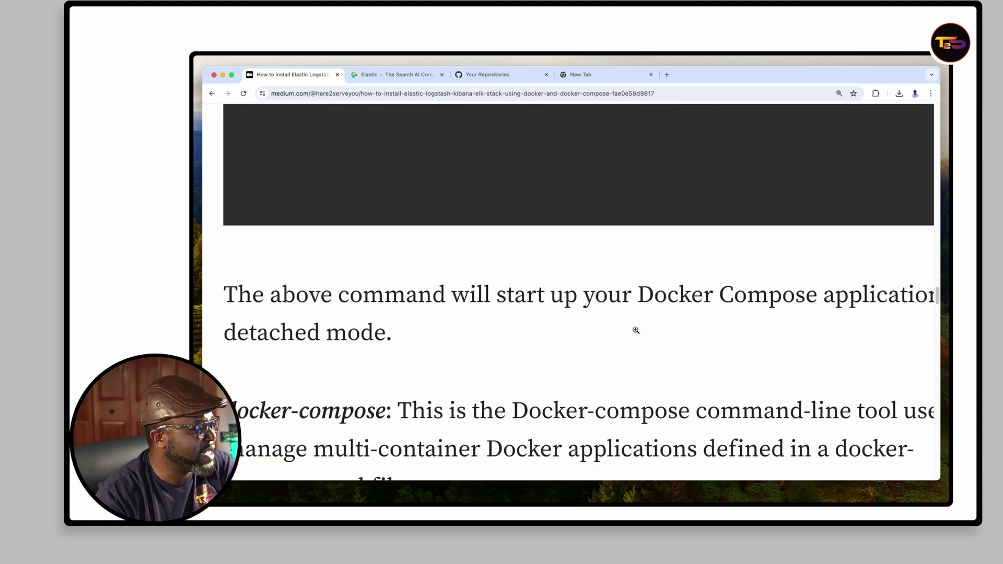
scroll(636, 330, down, 4)
scroll(635, 330, down, 1)
scroll(636, 330, down, 2)
scroll(635, 334, down, 4)
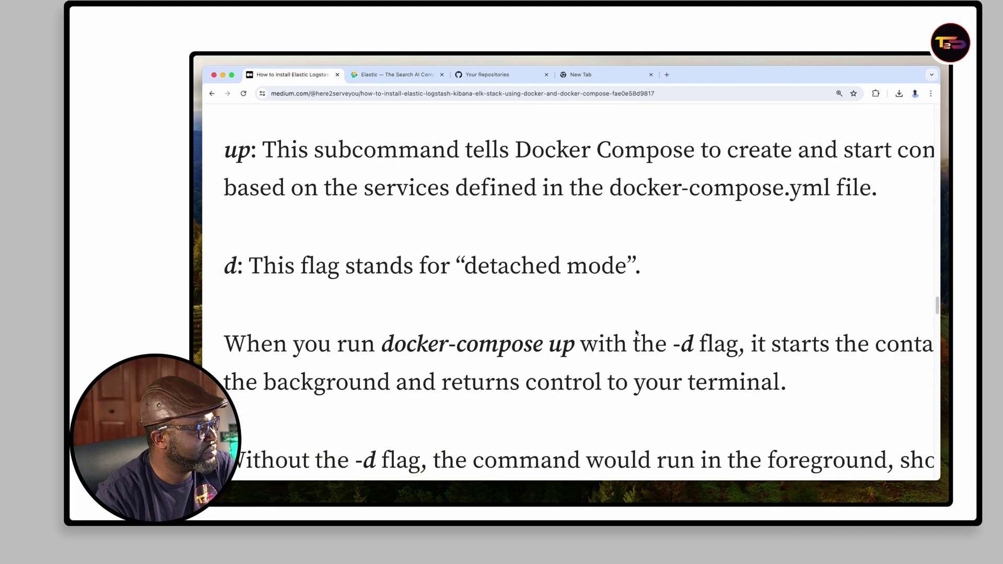
scroll(635, 334, down, 5)
scroll(637, 332, down, 1)
scroll(638, 331, down, 1)
scroll(640, 330, down, 1)
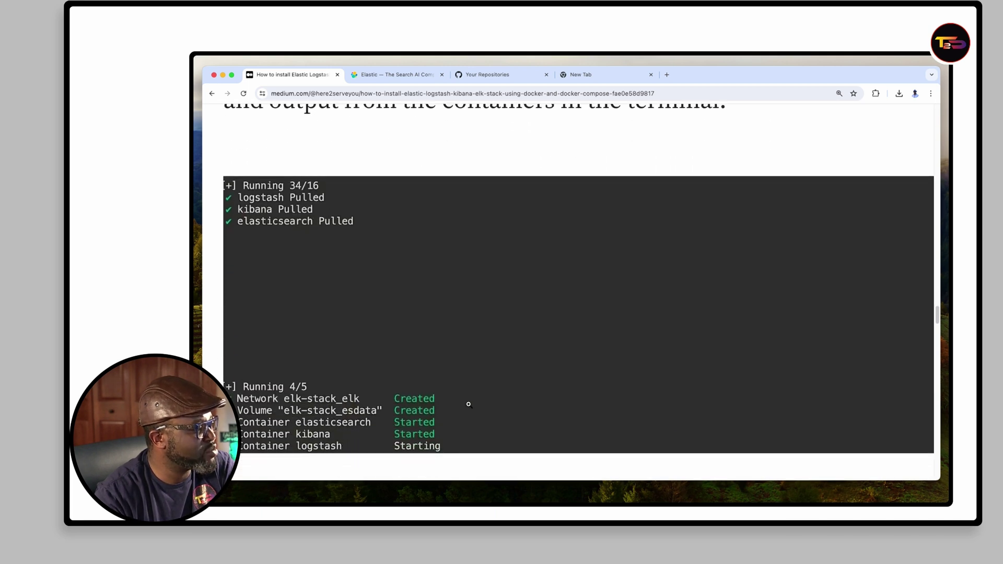
scroll(467, 406, down, 2)
scroll(446, 368, down, 1)
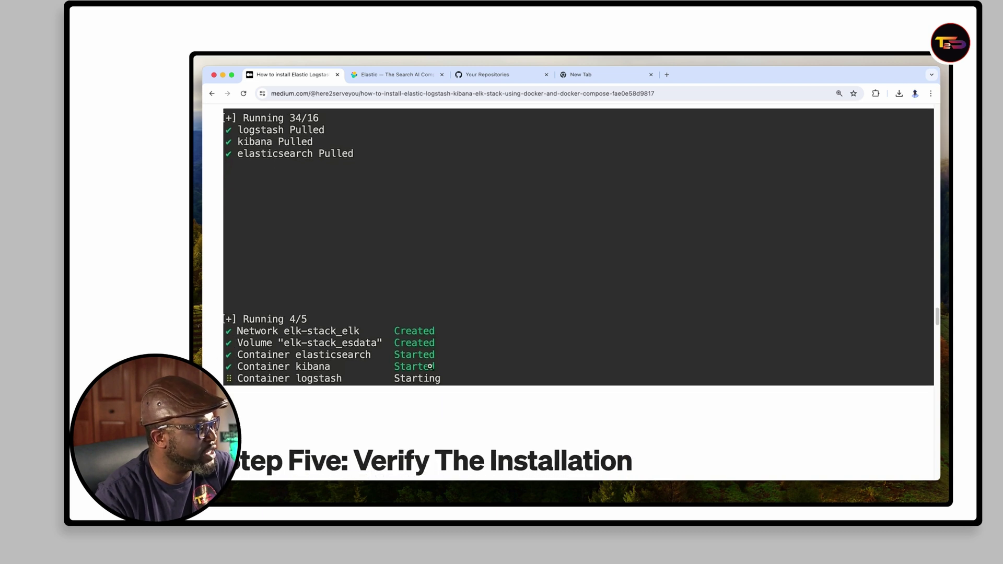
scroll(487, 381, down, 1)
scroll(488, 365, down, 3)
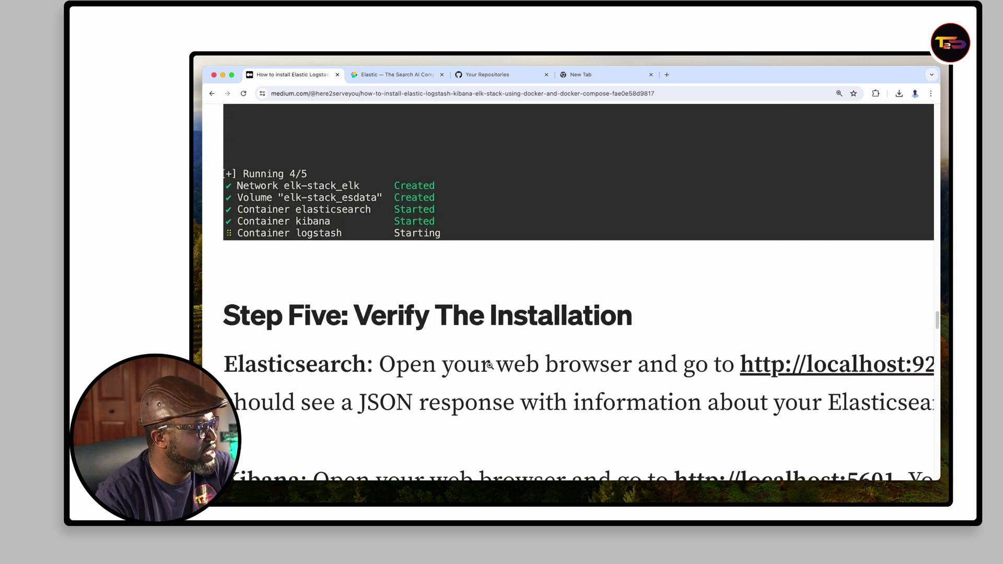
scroll(488, 362, down, 1)
scroll(528, 350, down, 3)
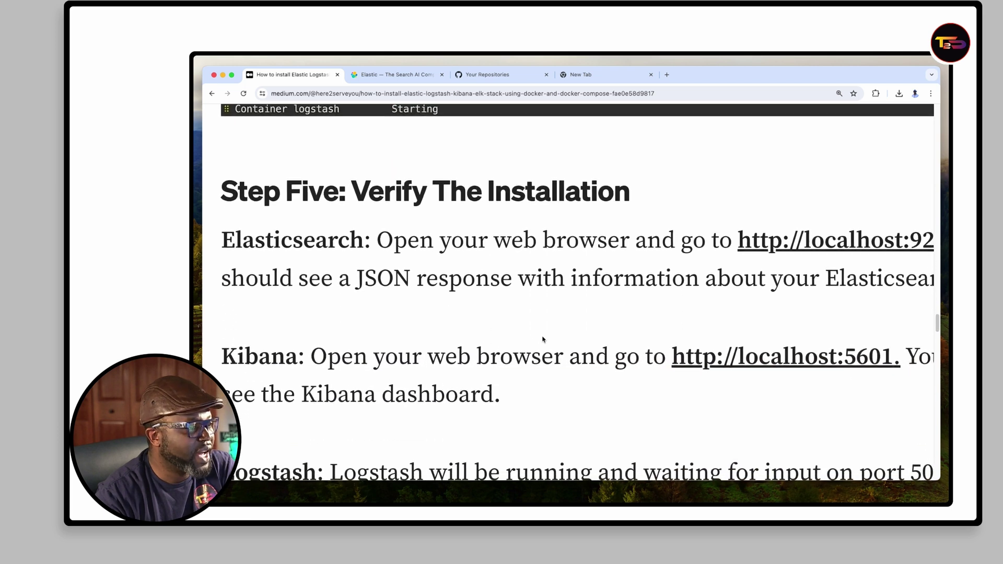
scroll(533, 346, right, 2)
scroll(541, 340, right, 1)
scroll(539, 338, right, 1)
scroll(540, 337, right, 1)
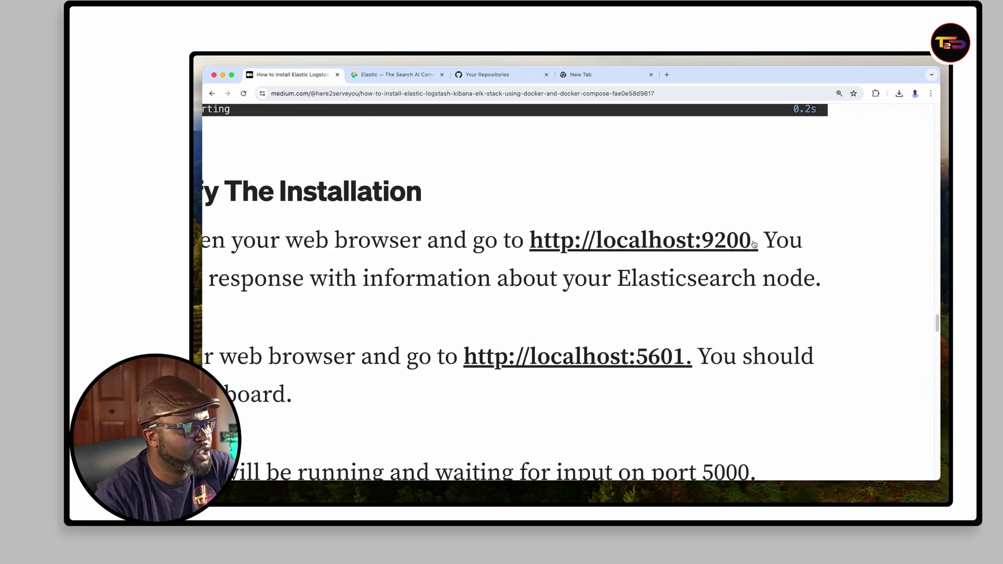
drag(527, 241, 753, 240)
key(ctrl+c)
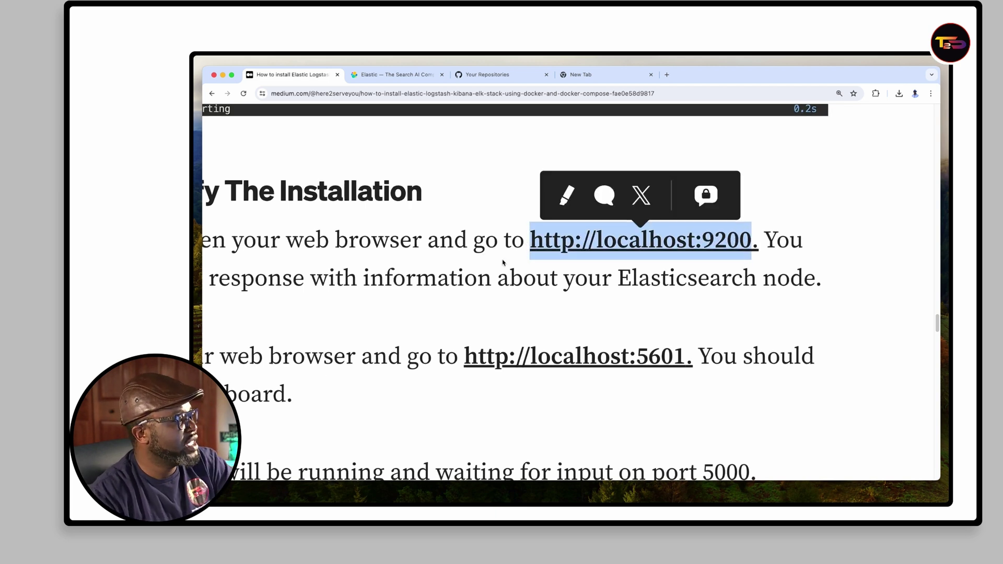
scroll(502, 265, left, 2)
scroll(502, 264, left, 2)
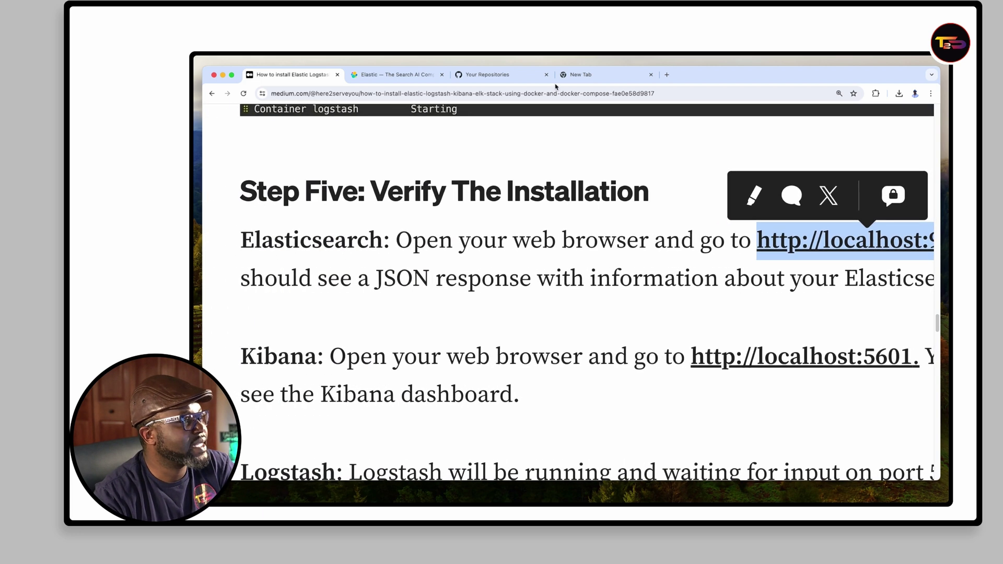
click(584, 75)
text(localhost:)
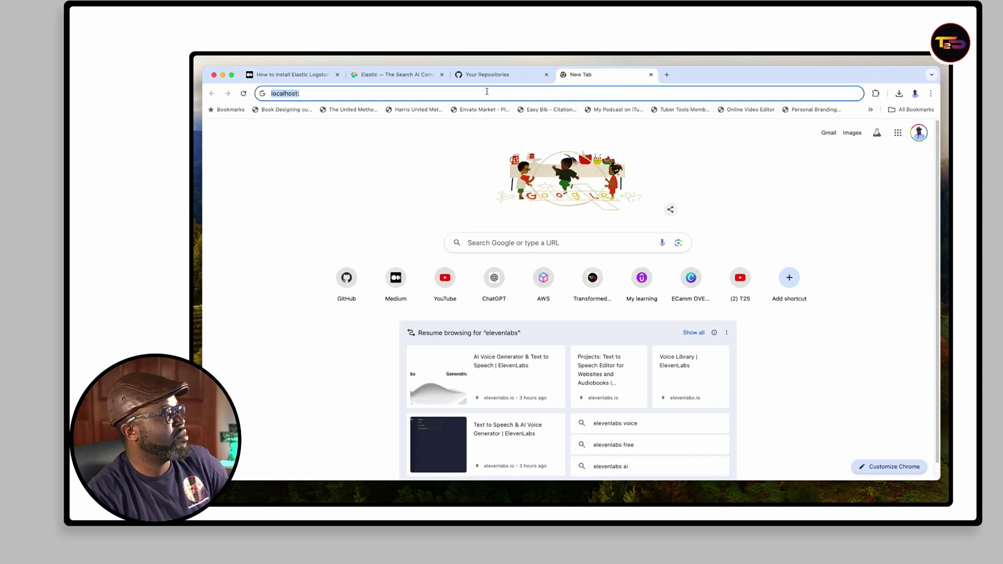
key(ctrl+v)
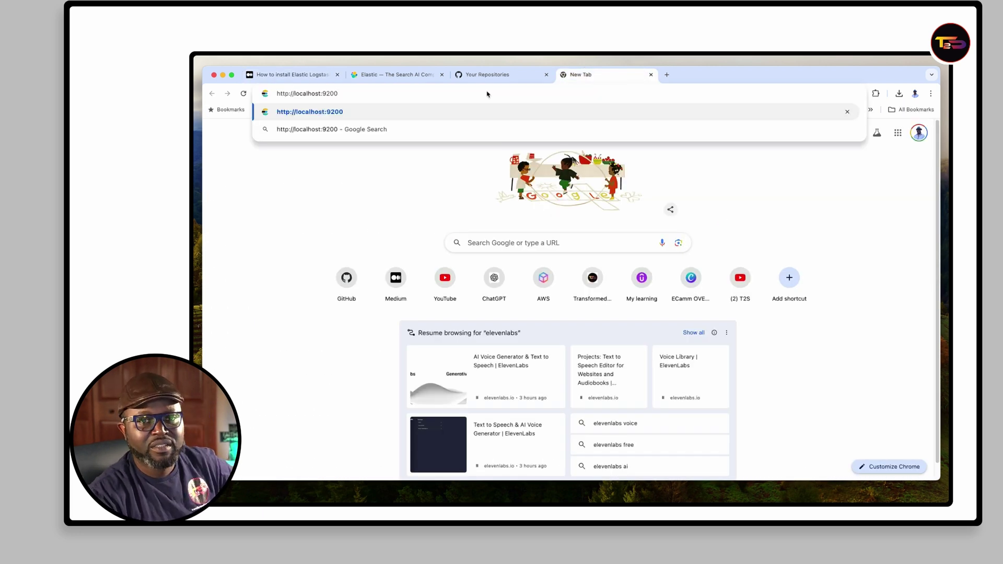
key(Return)
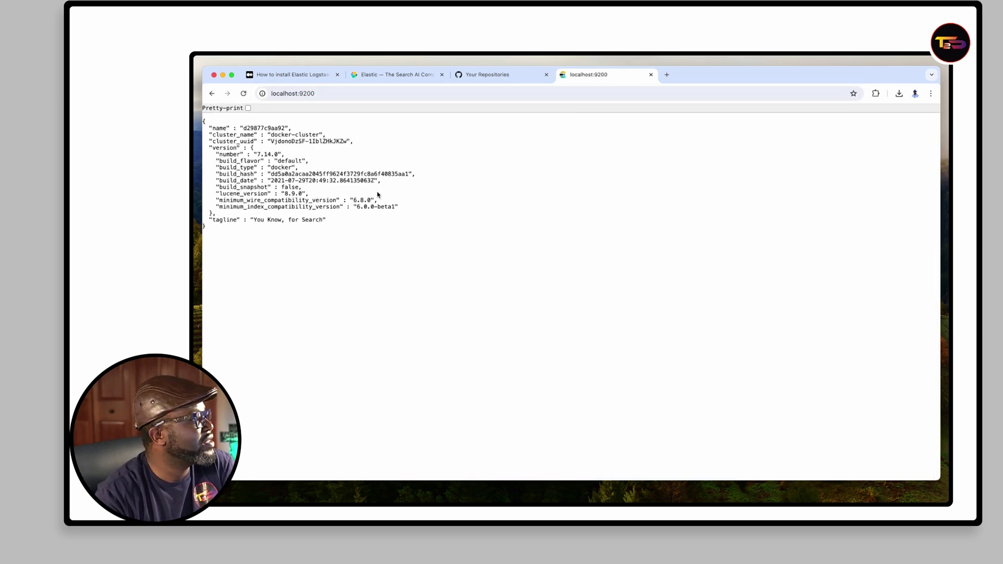
Pretty-print the Elasticsearch 7.14.0 JSON, select the whole response, and start a fresh tab
click(248, 110)
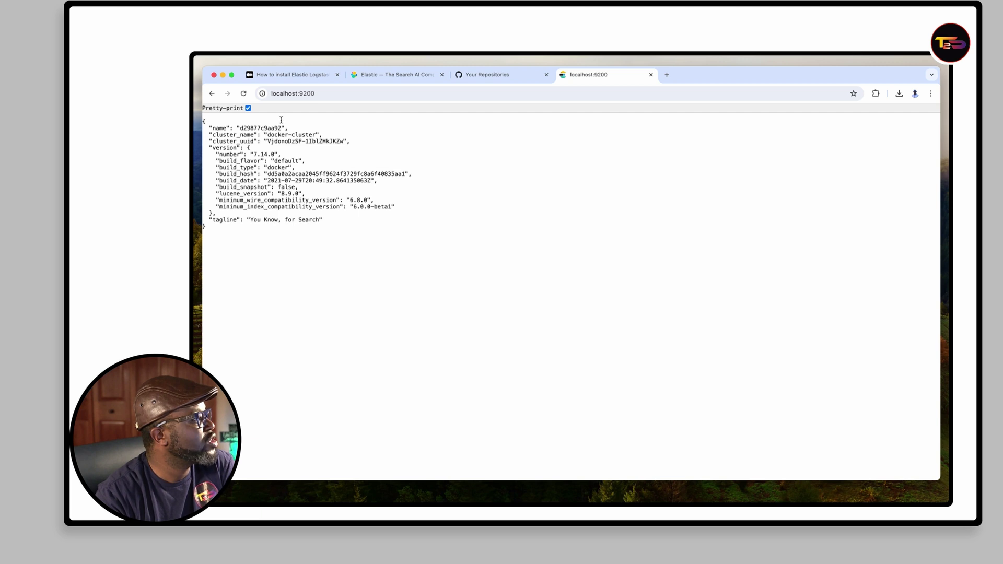
drag(209, 128, 322, 234)
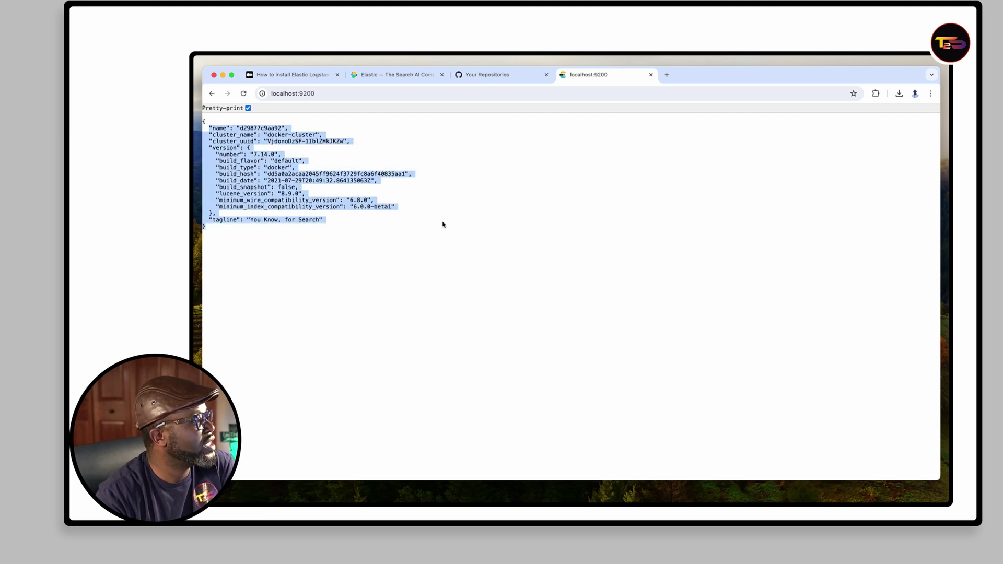
click(666, 74)
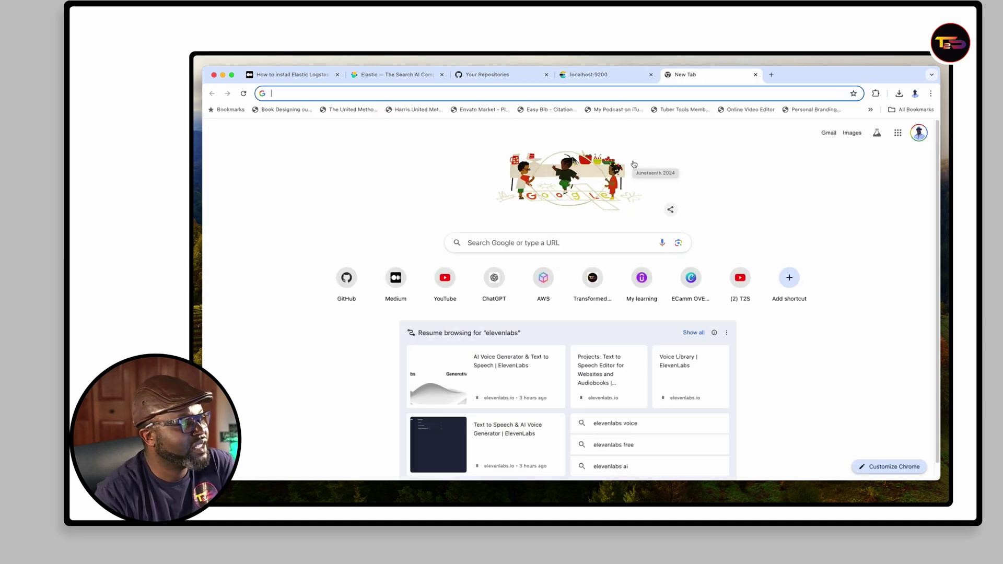
click(321, 76)
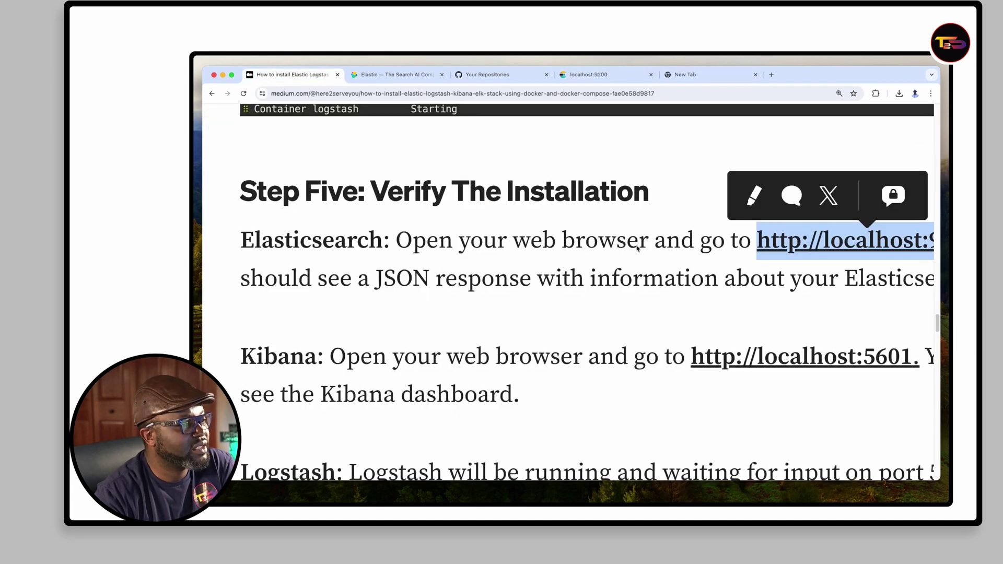
scroll(639, 248, down, 1)
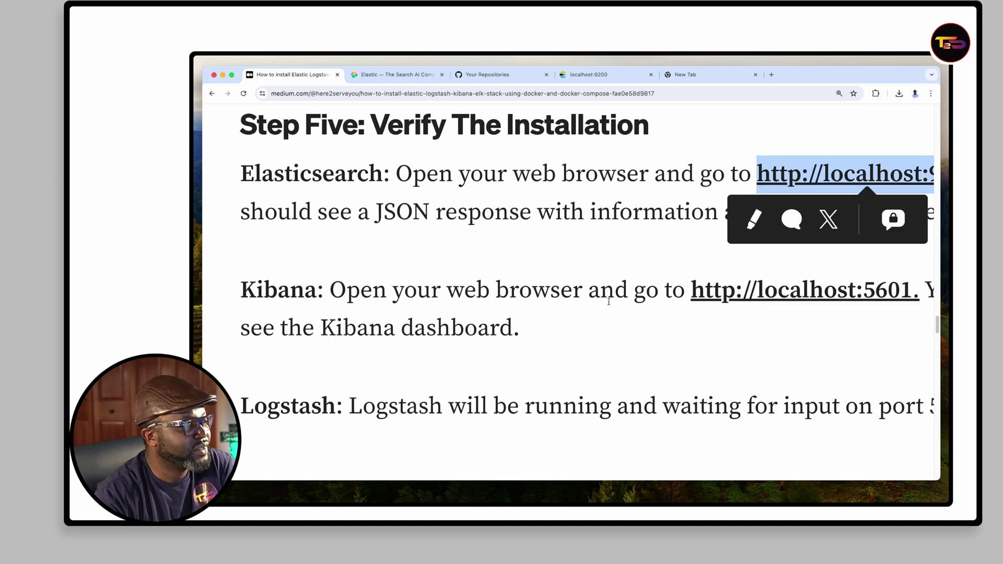
click(649, 294)
drag(689, 289, 914, 295)
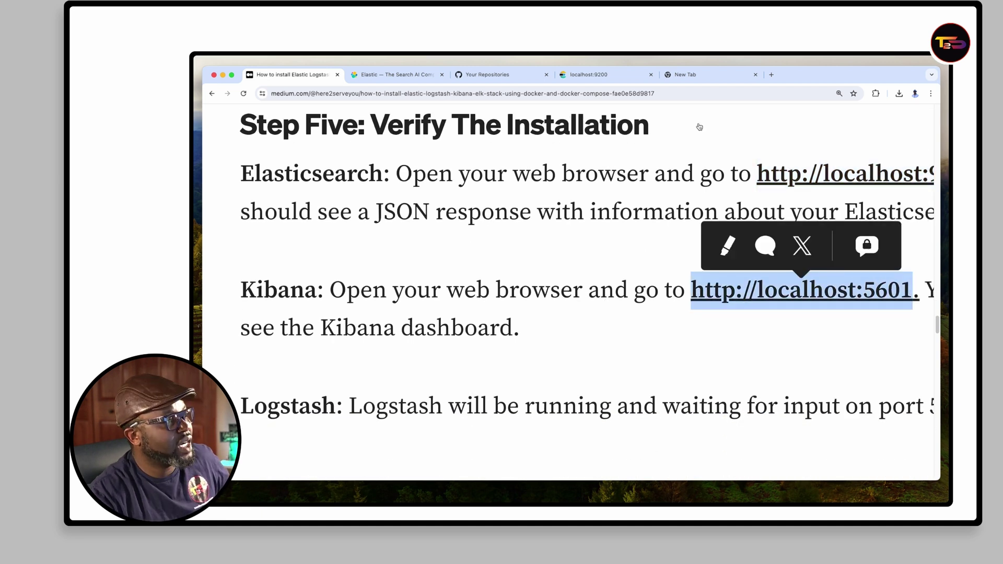
Load the Kibana home page at localhost:5601 in the new tab
click(695, 75)
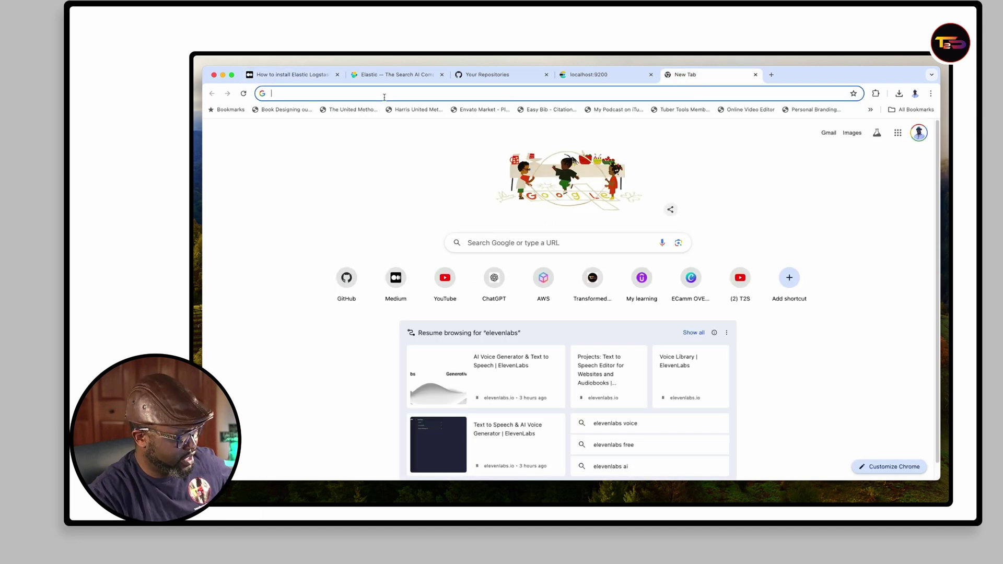
text(http://localhost:5601)
key(Return)
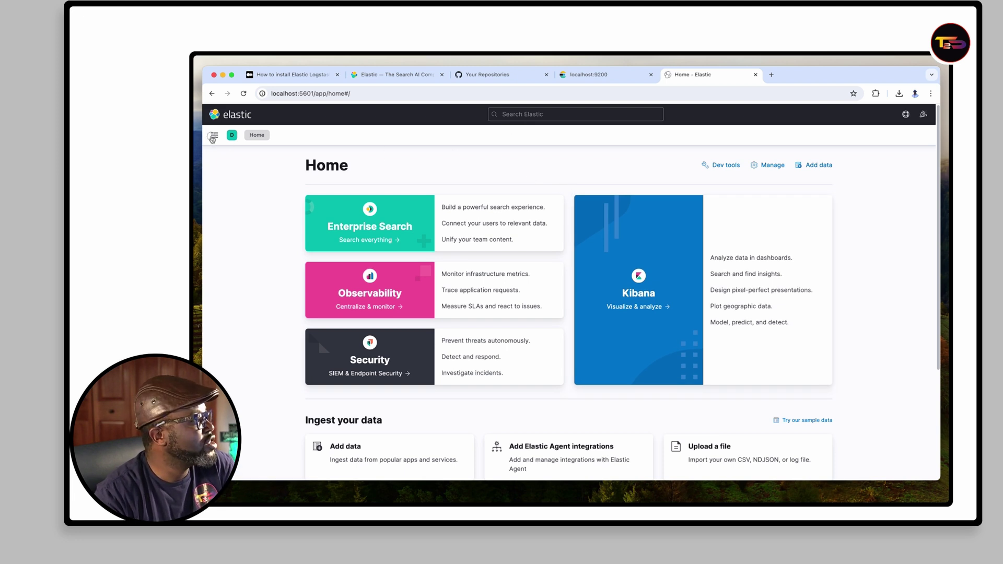
Navigate via Analytics > Dashboard to Kibana's empty Dashboards page
click(214, 135)
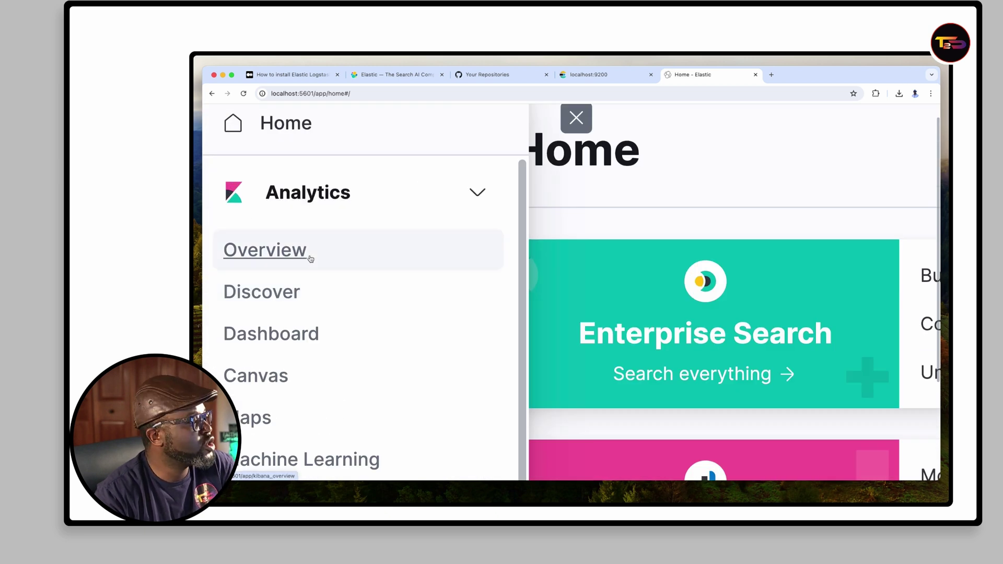
scroll(309, 259, down, 2)
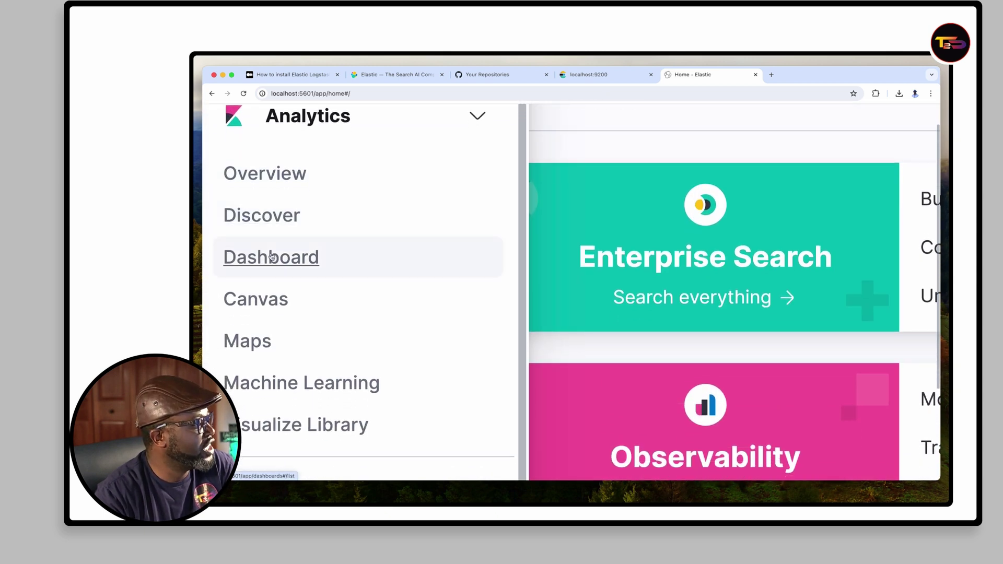
click(274, 258)
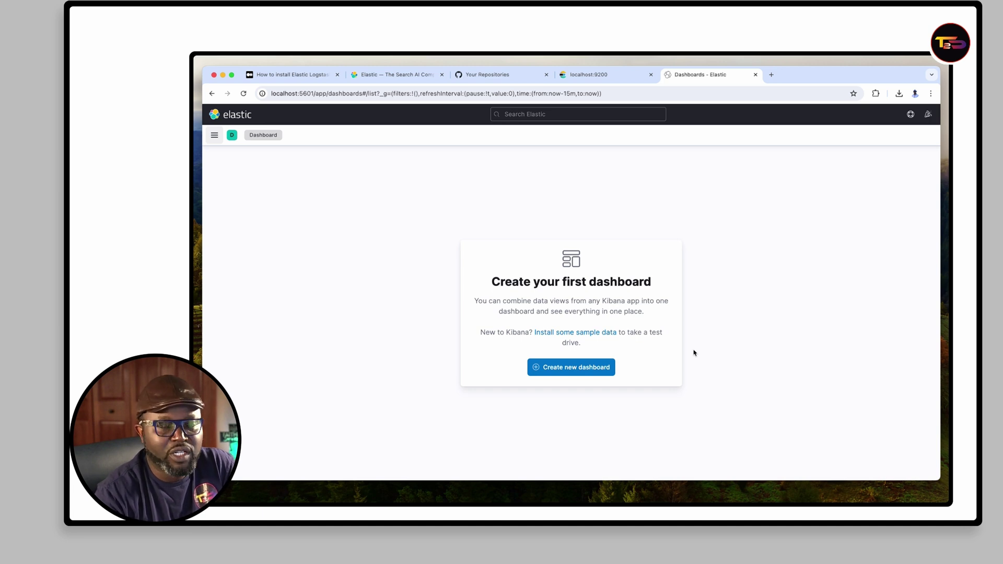
click(215, 137)
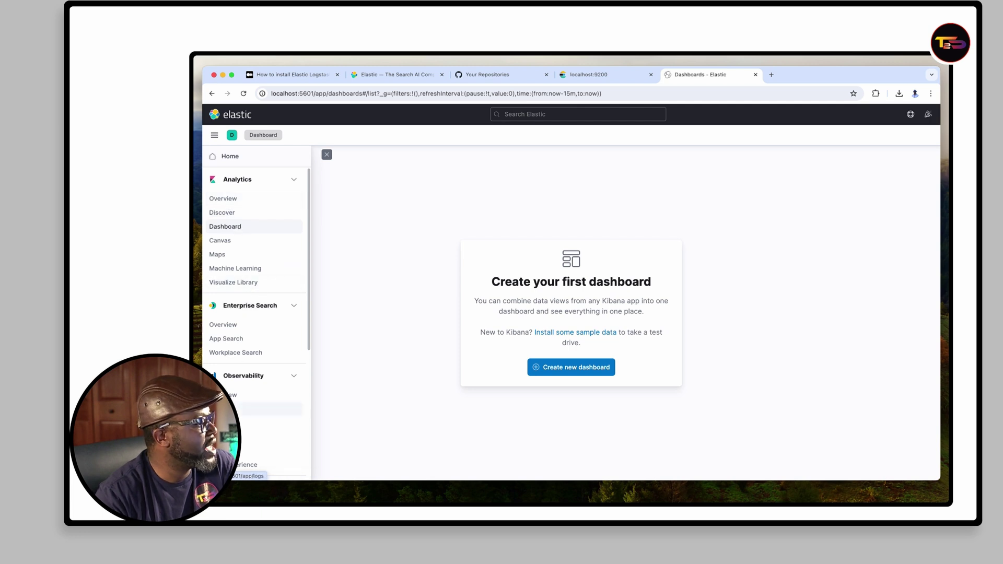
Go to Observability > Logs and its source configuration showing the Default source and logs-*, filebeat-*, kibana_sample_data_logs* indices
click(235, 408)
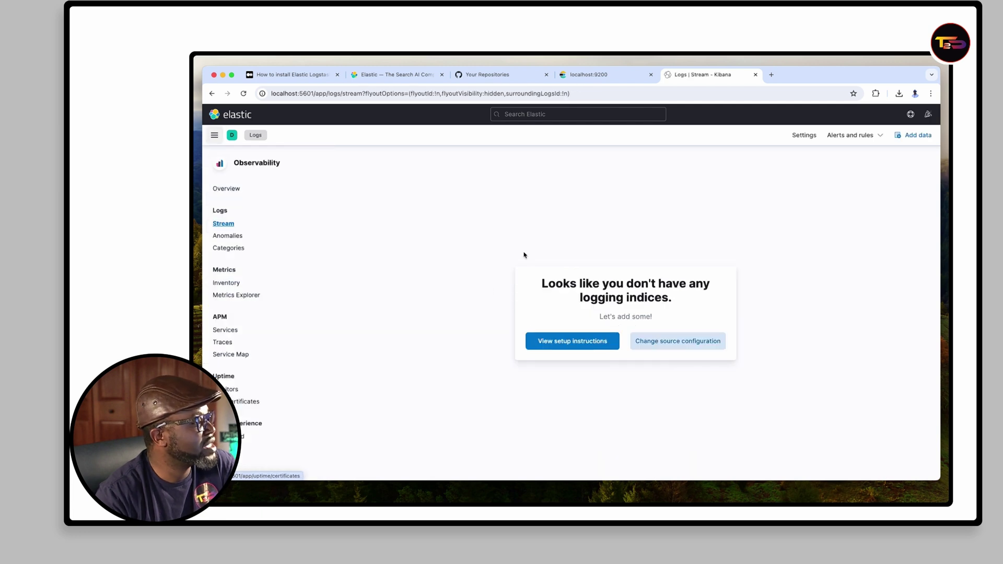
click(678, 341)
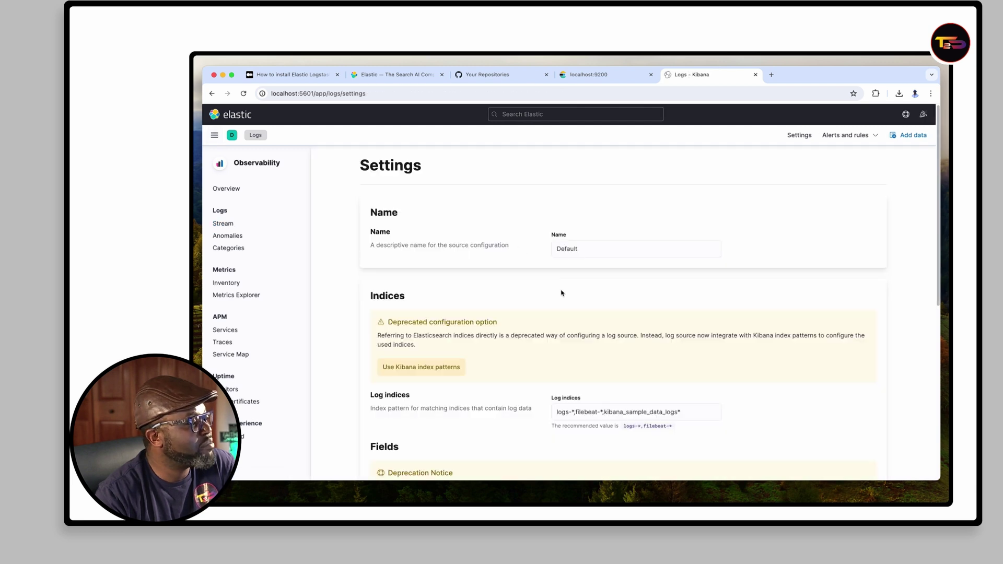
scroll(504, 248, down, 3)
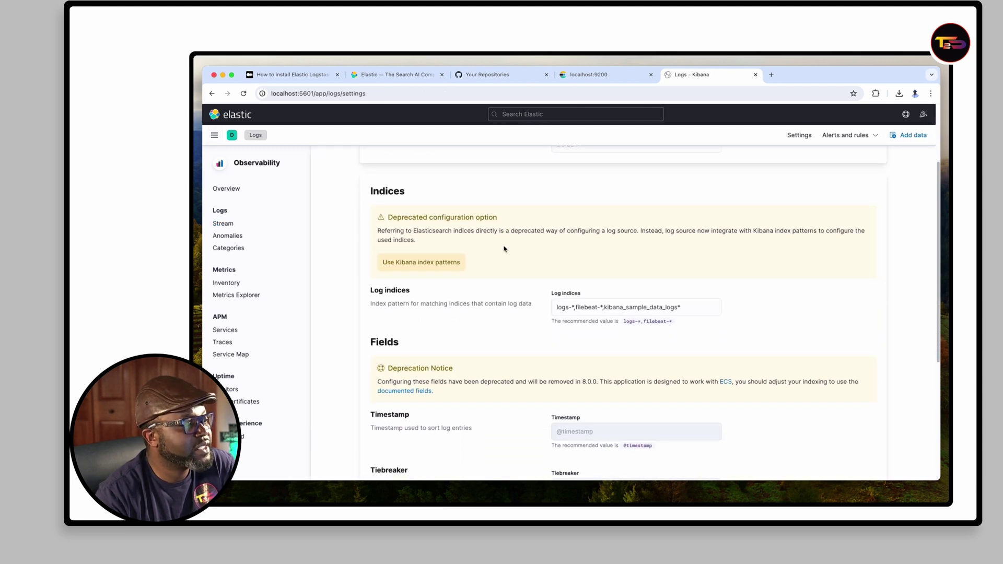
scroll(504, 248, up, 3)
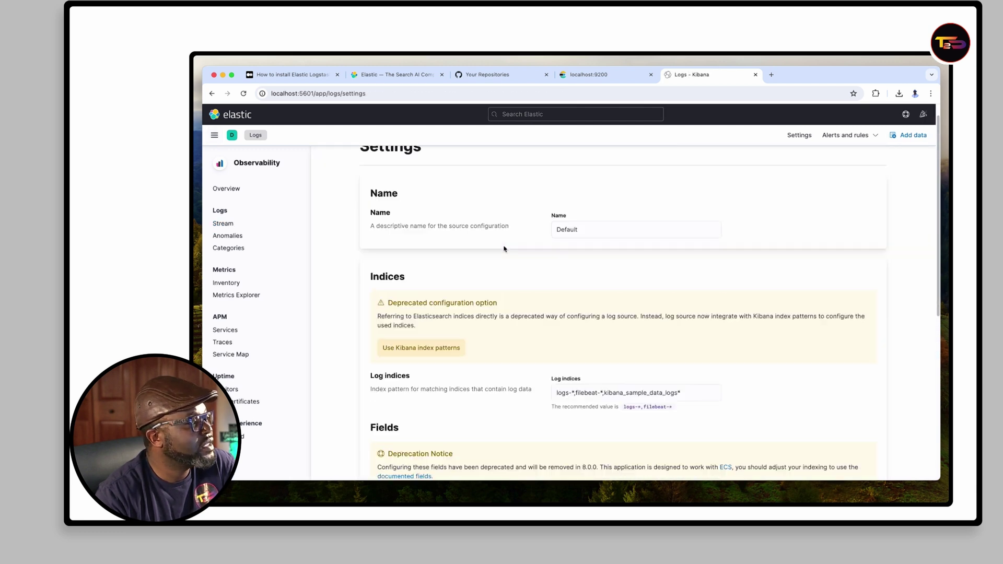
click(215, 135)
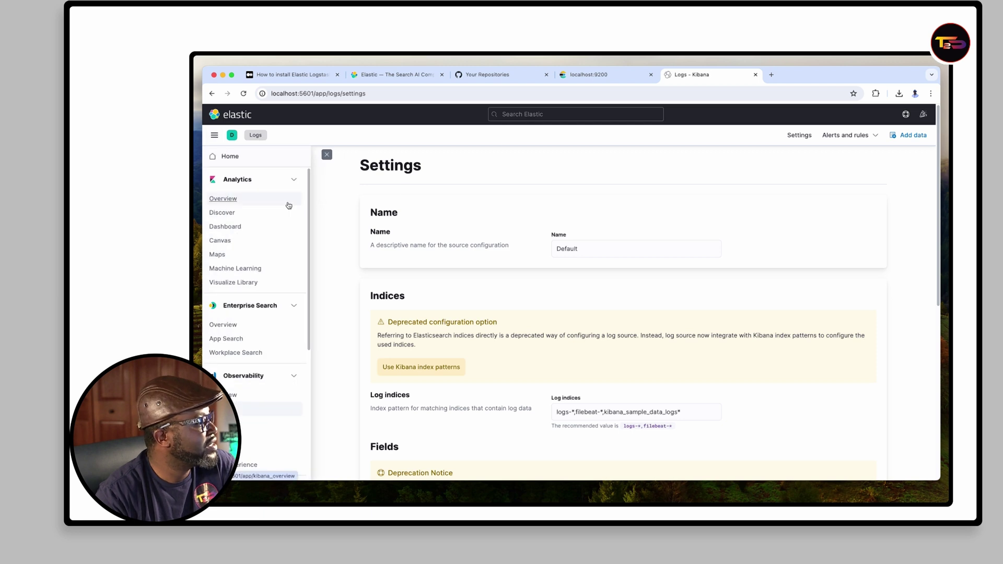